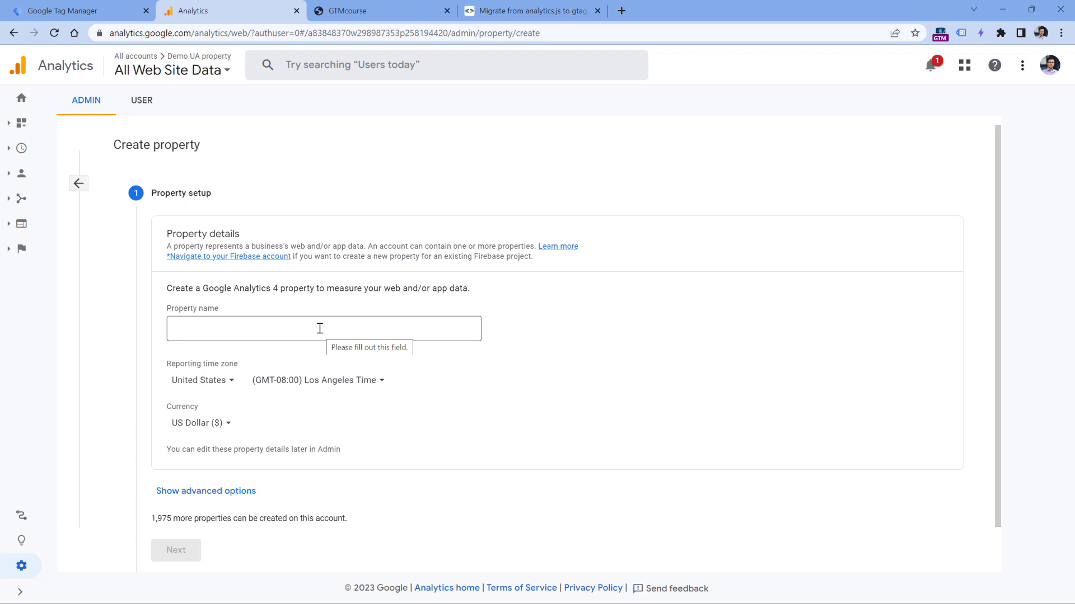
Step: Create a Google Analytics 4 property named "Quick GA4 migration demo" without connecting it to an existing UA property
{"action": "left_click", "coordinate": [317, 328]}
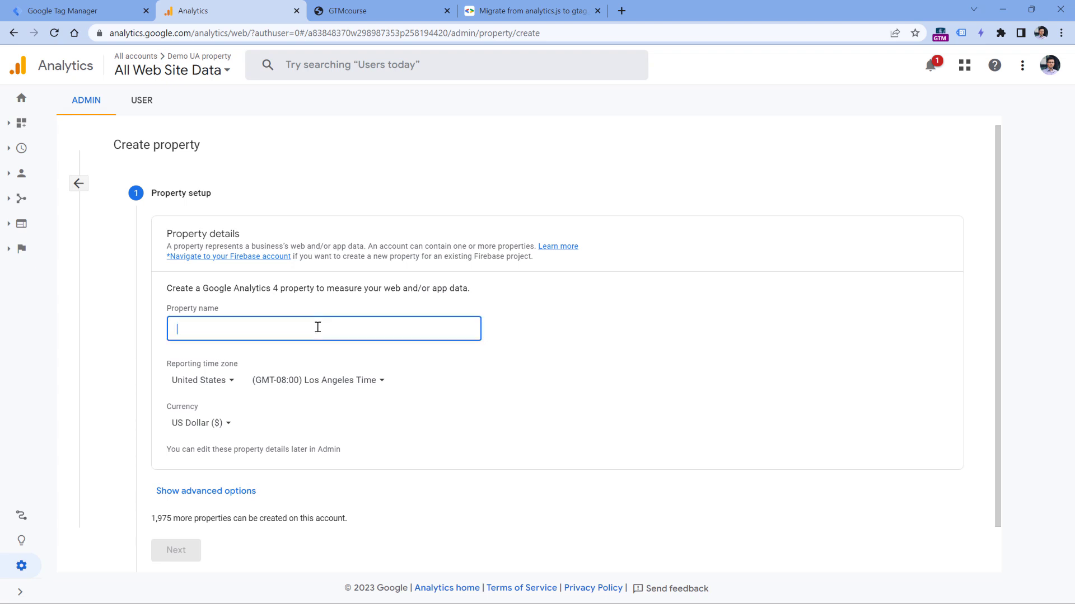
{"action": "type", "text": "Quick GA4 "}
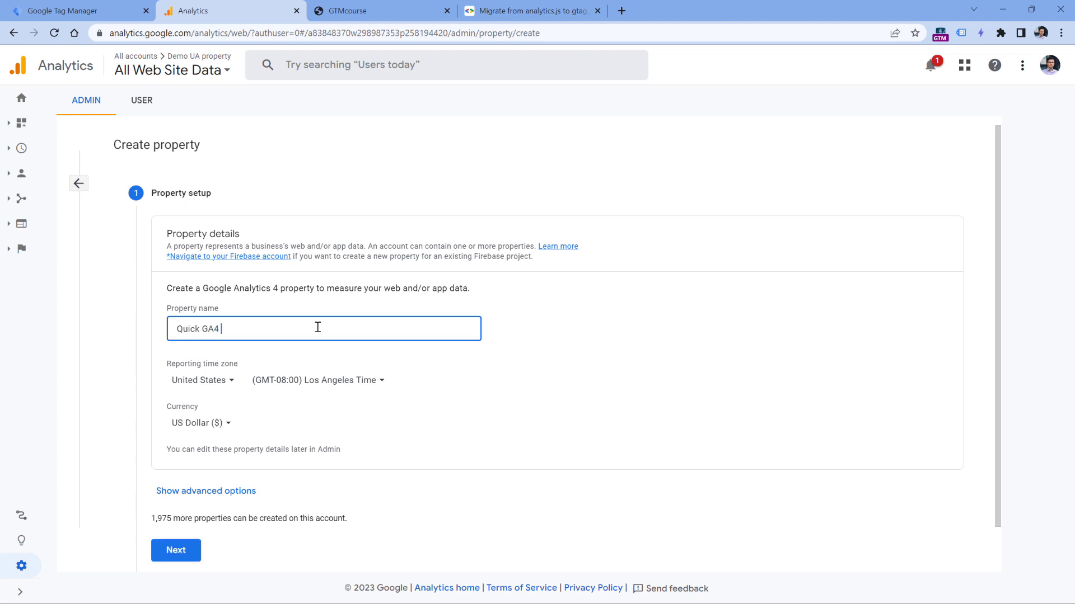
{"action": "type", "text": "migration demo"}
{"action": "left_click", "coordinate": [177, 554]}
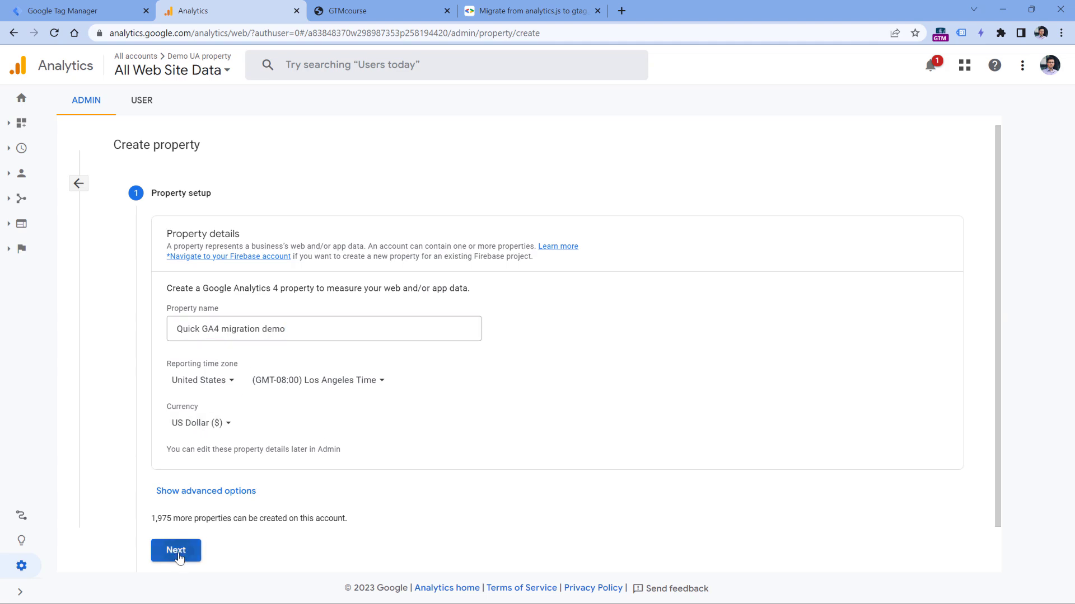
{"action": "scroll", "coordinate": [205, 321], "scroll_direction": "down", "scroll_amount": 2}
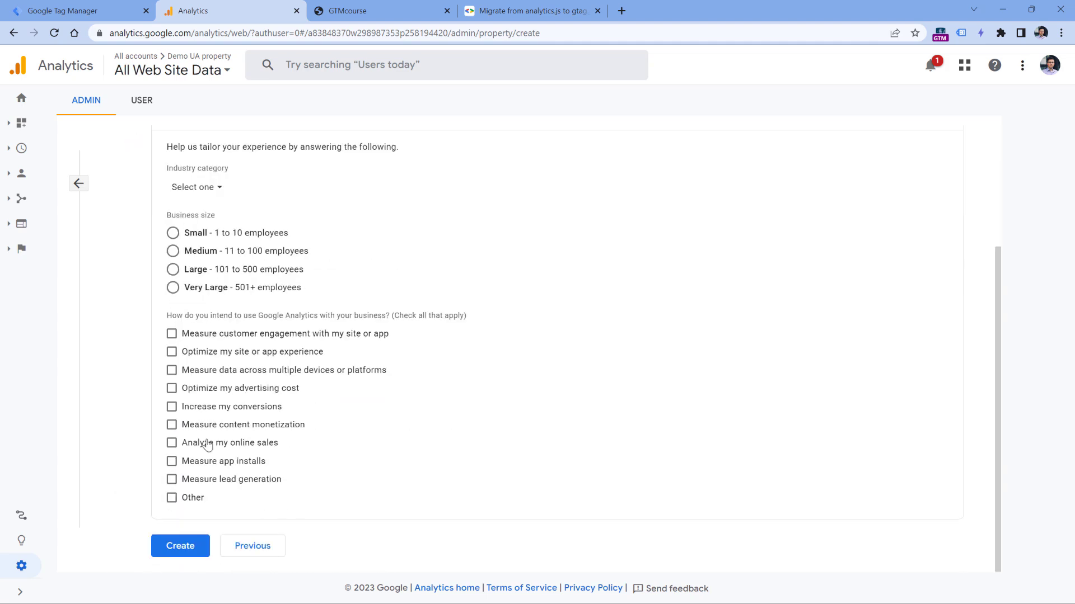
{"action": "left_click", "coordinate": [205, 550]}
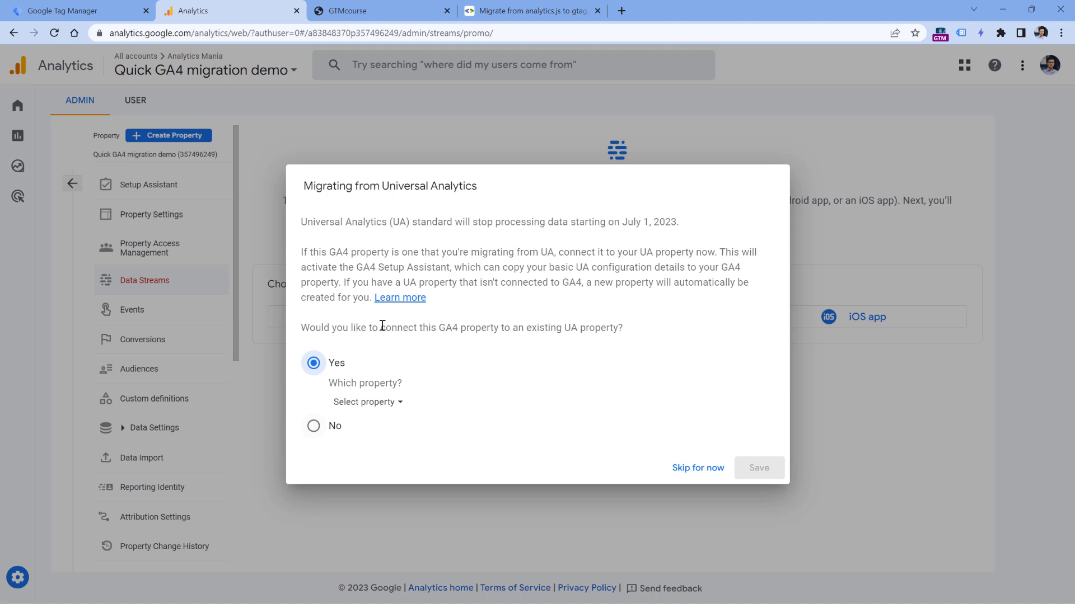
{"action": "left_click", "coordinate": [335, 424]}
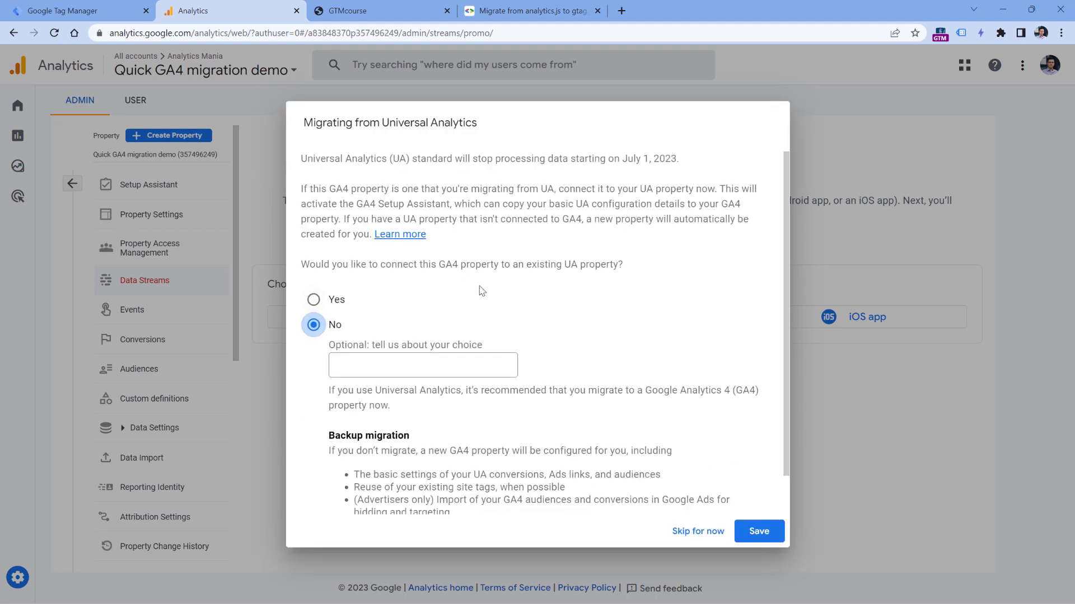
{"action": "left_click", "coordinate": [756, 532]}
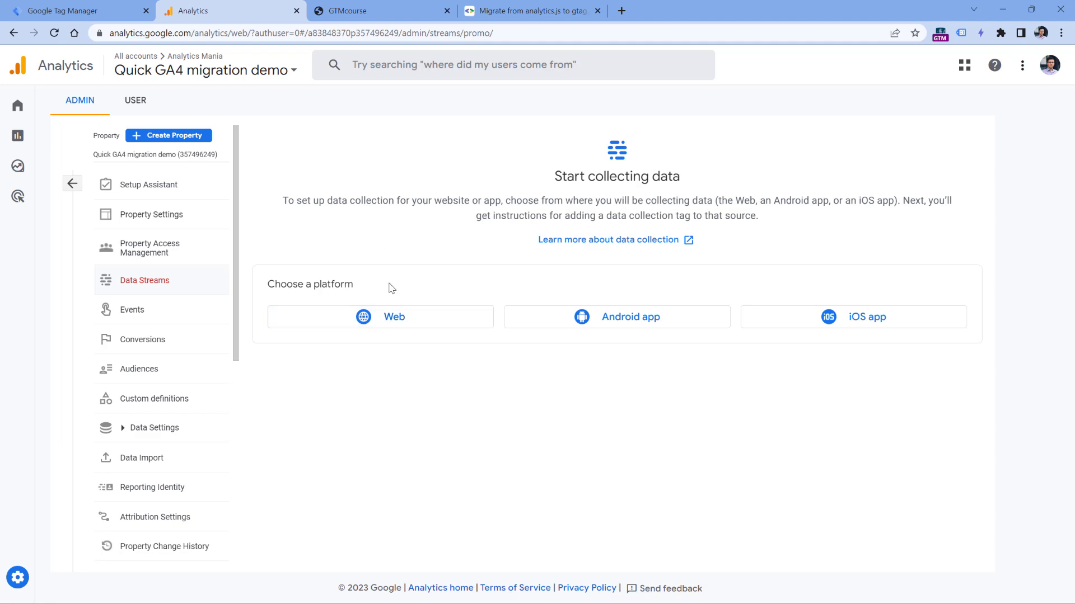
{"action": "left_click", "coordinate": [381, 326]}
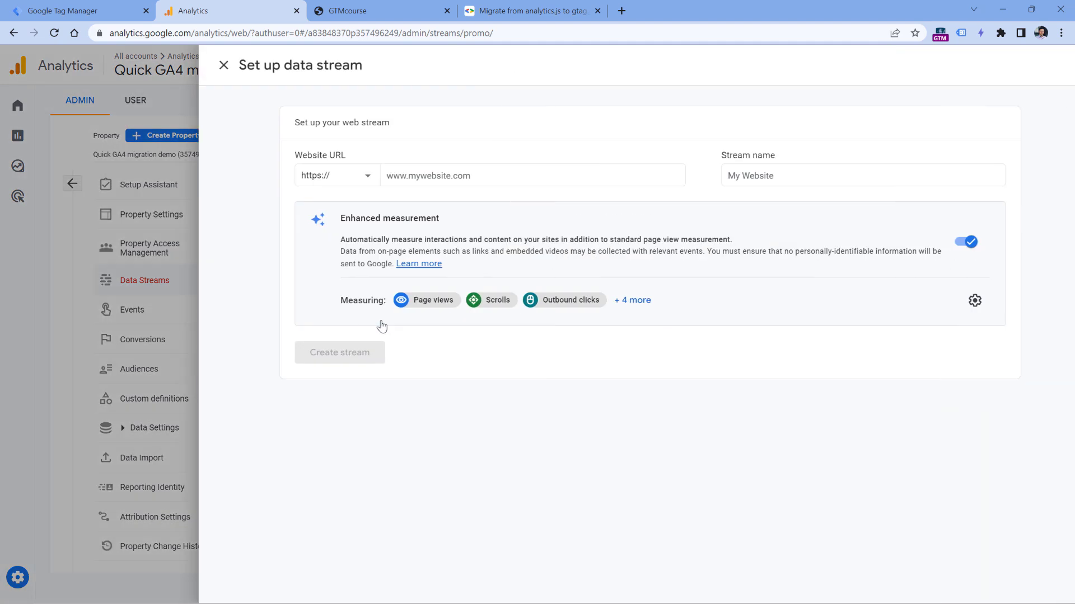
{"action": "type", "text": "www."}
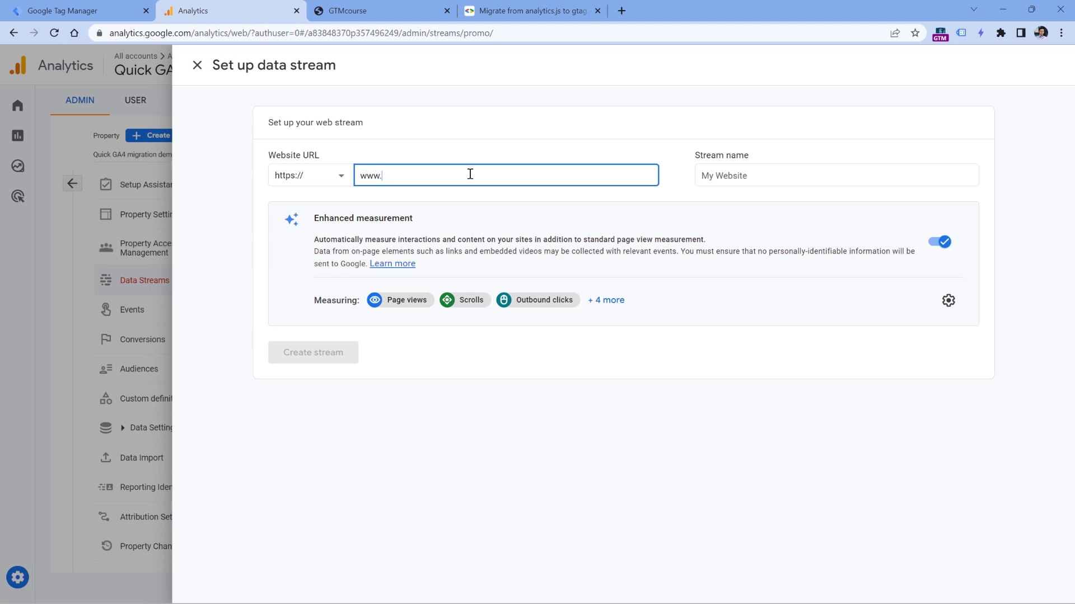
{"action": "type", "text": "example.com"}
{"action": "left_click", "coordinate": [910, 175]}
{"action": "type", "text": "Website"}
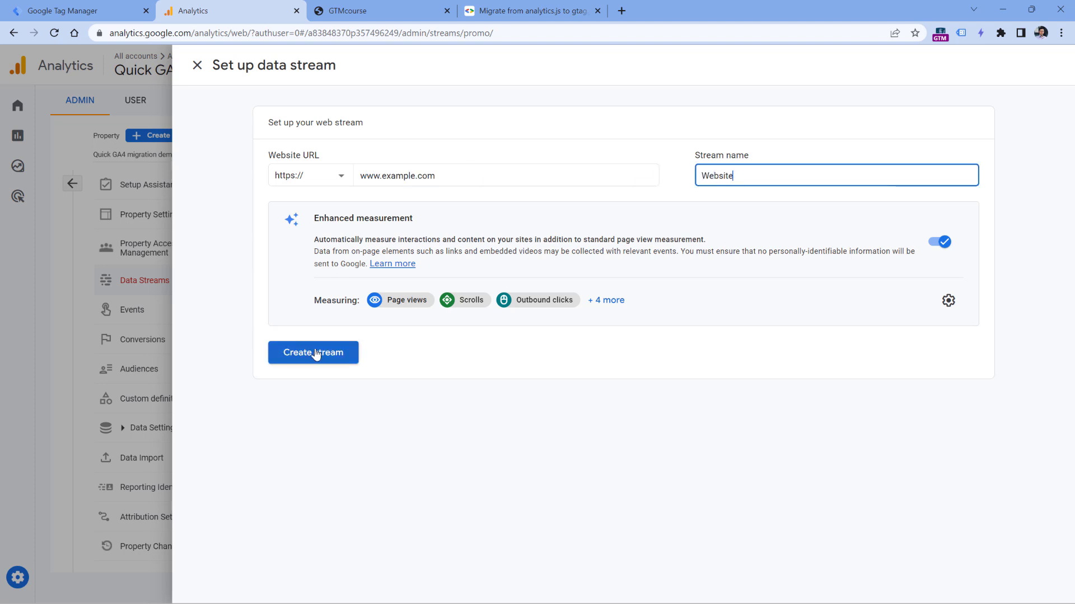
{"action": "left_click", "coordinate": [315, 354]}
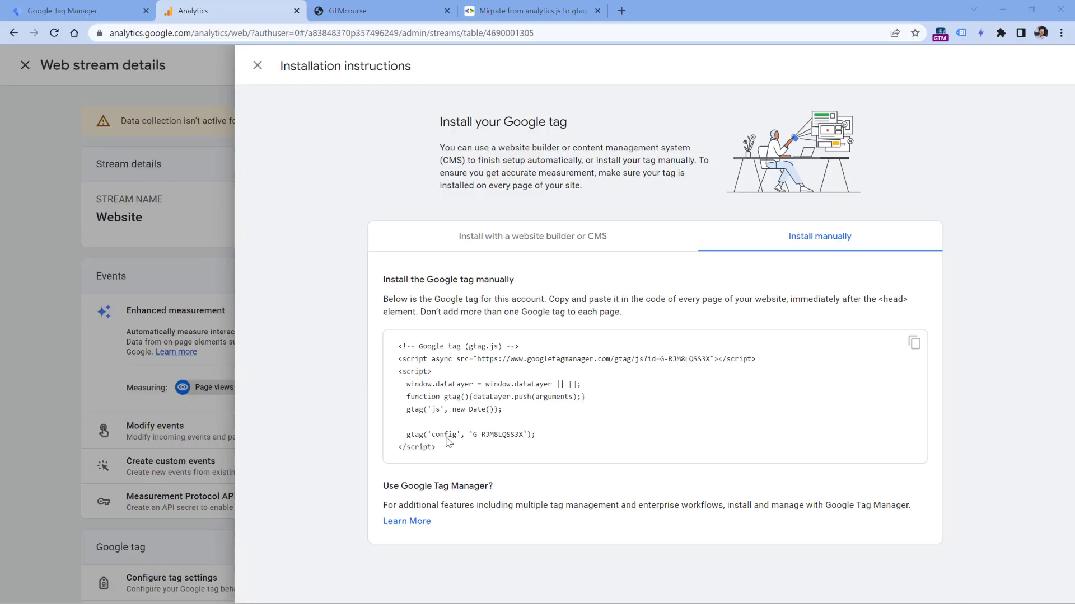
Step: Examine the gtag.js name and config command in the installation code, and return to the list of data streams
{"action": "double_click", "coordinate": [477, 347]}
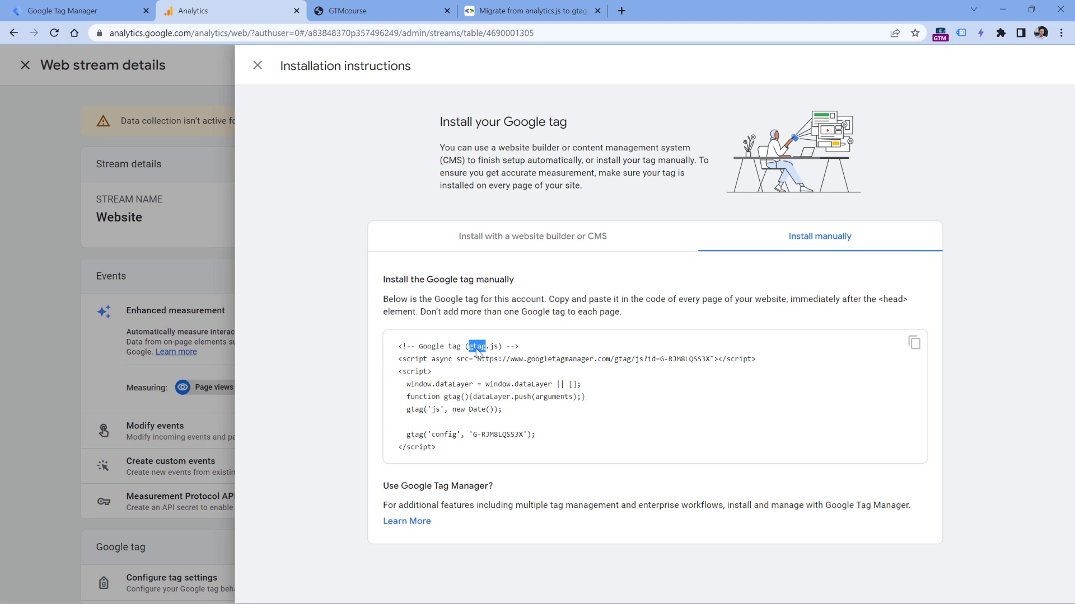
{"action": "double_click", "coordinate": [415, 435]}
{"action": "left_click", "coordinate": [258, 66]}
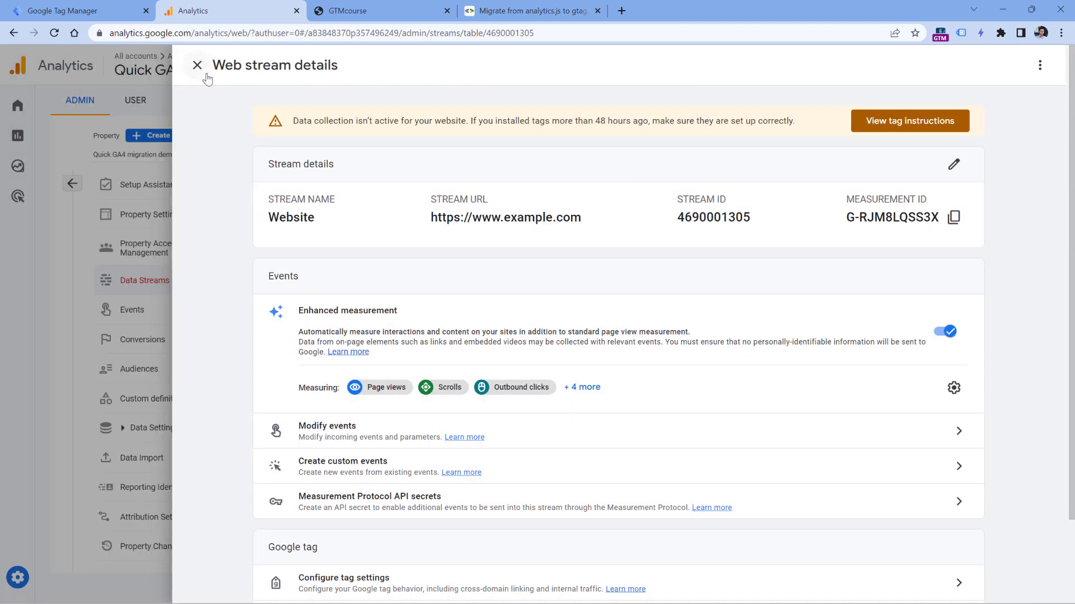
{"action": "left_click", "coordinate": [199, 67]}
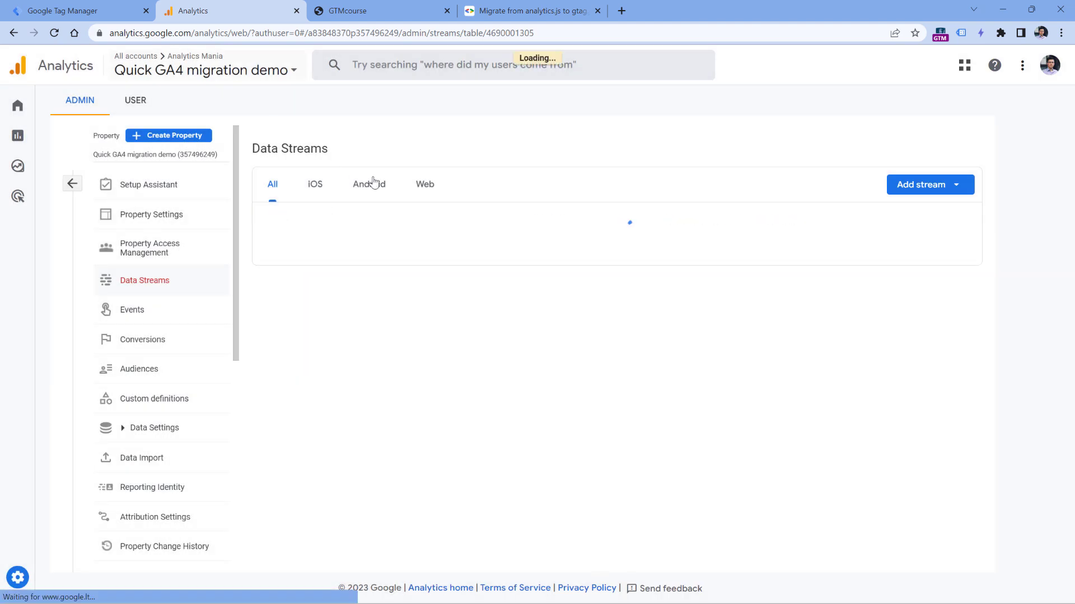
Step: Open the Website stream's tag instructions, review the manual installation code and its <head> placement, and close the instructions
{"action": "mouse_move", "coordinate": [42, 585]}
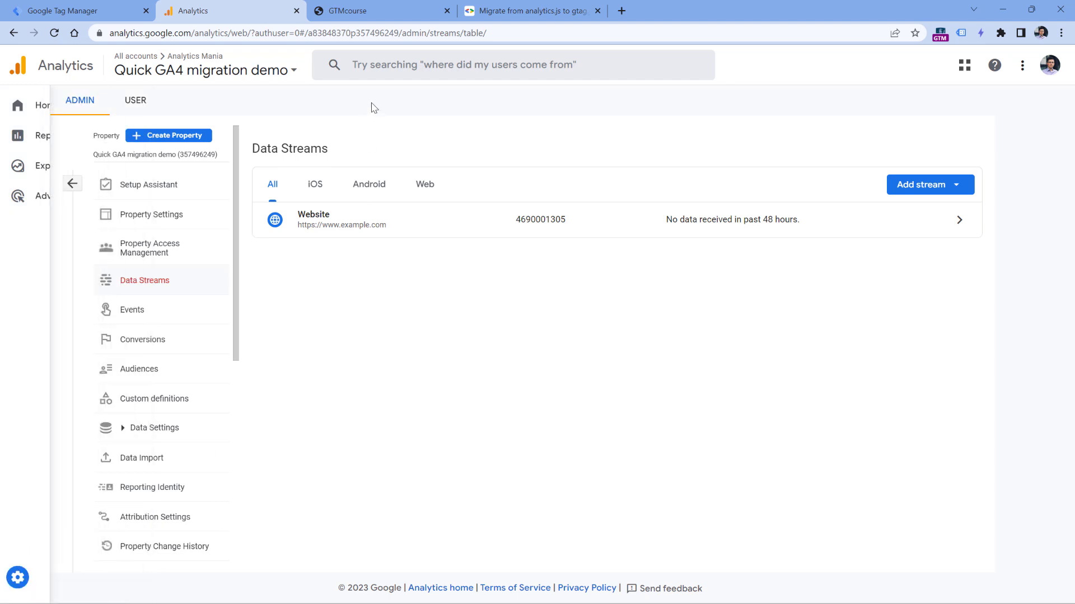
{"action": "left_click", "coordinate": [363, 224]}
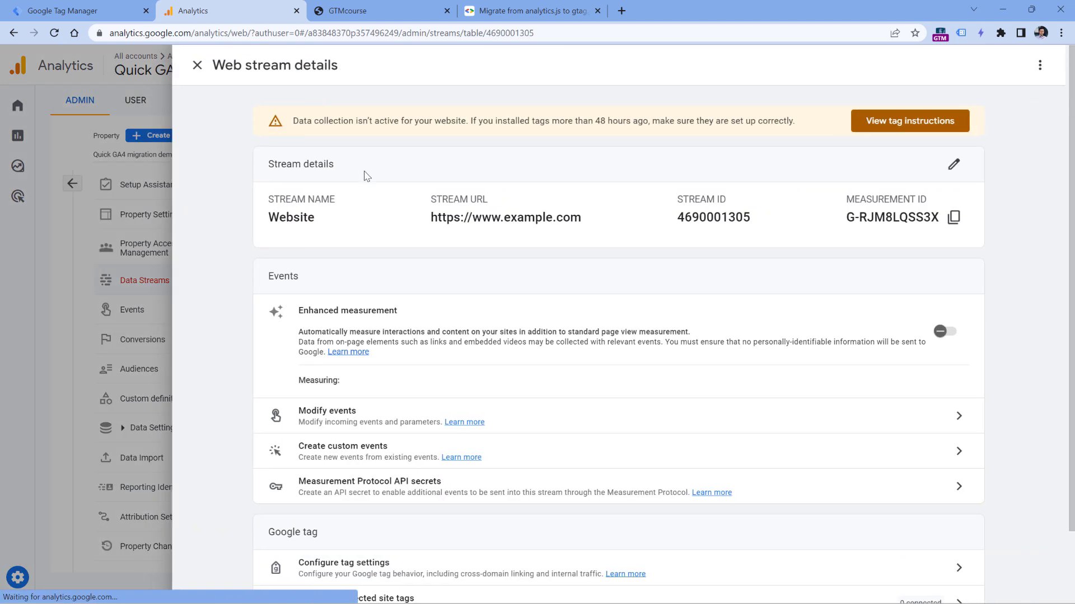
{"action": "scroll", "coordinate": [360, 565], "scroll_direction": "down", "scroll_amount": 3}
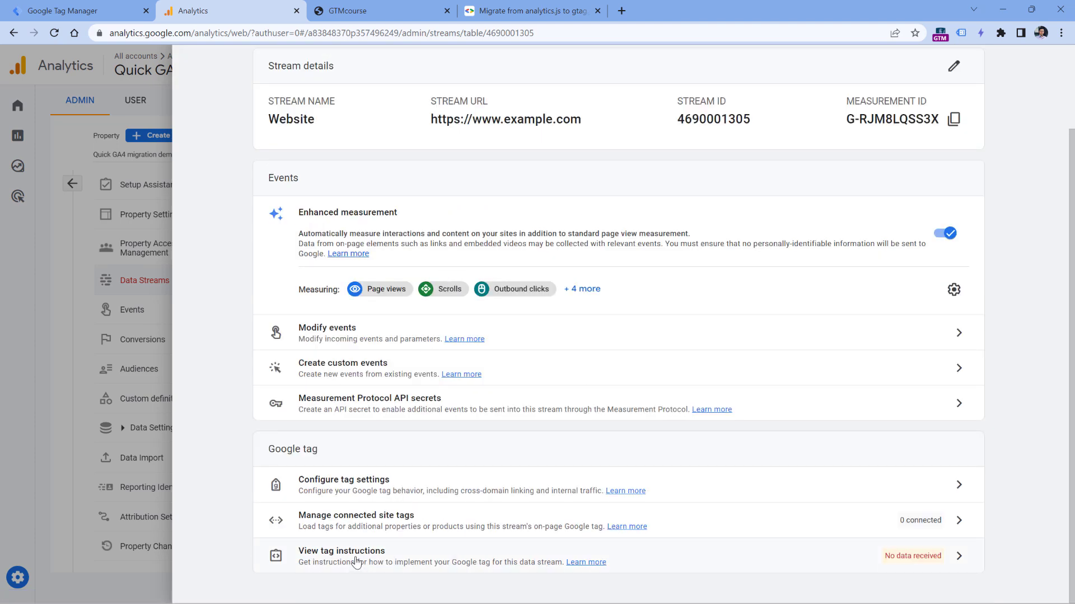
{"action": "left_click", "coordinate": [355, 562]}
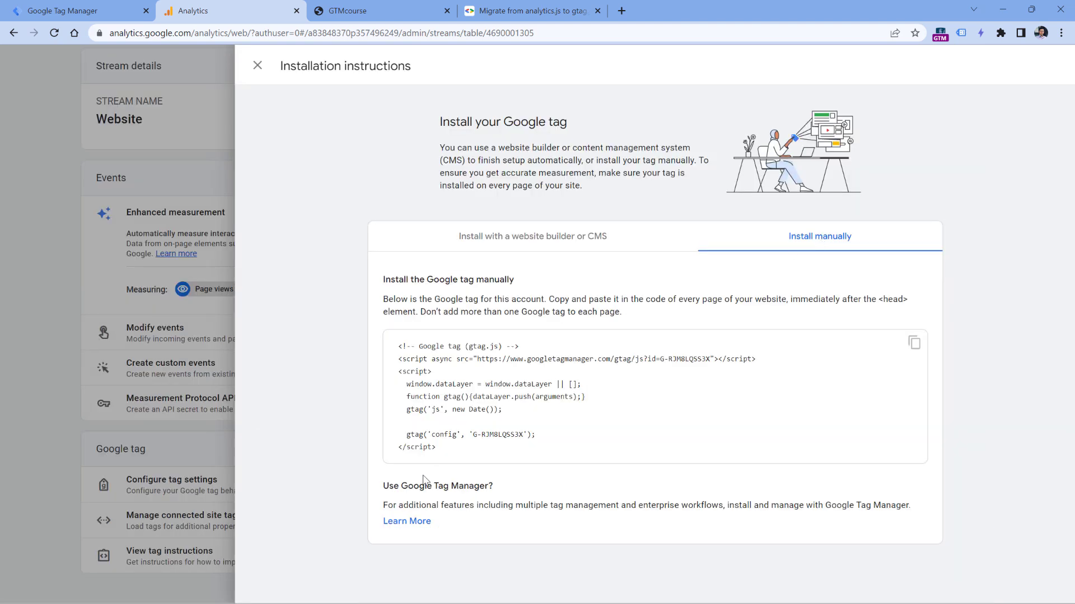
{"action": "left_click_drag", "start_coordinate": [443, 448], "coordinate": [381, 347]}
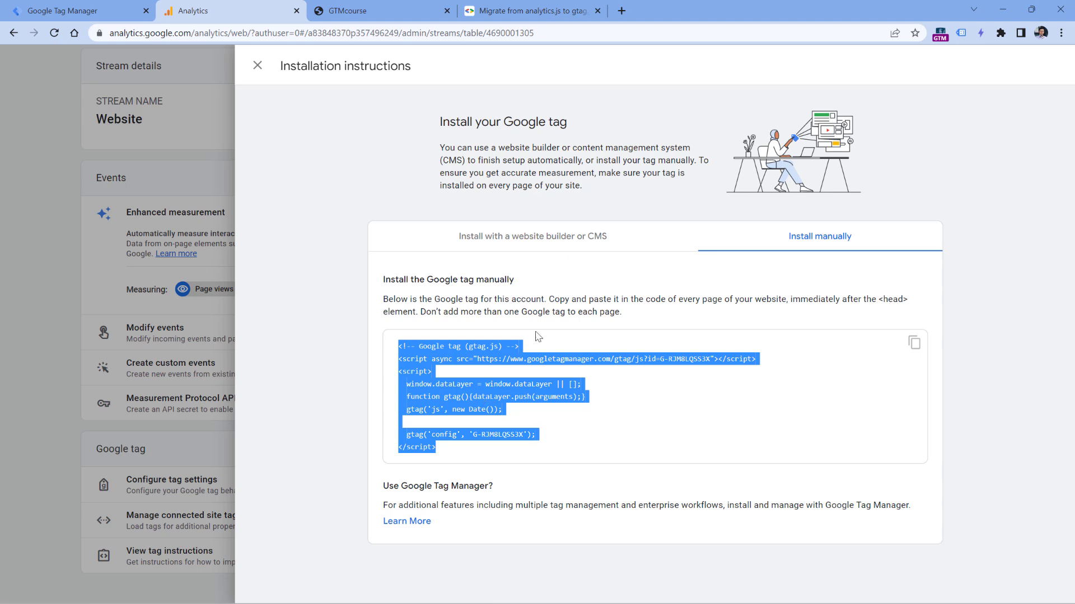
{"action": "left_click_drag", "start_coordinate": [878, 301], "coordinate": [904, 303]}
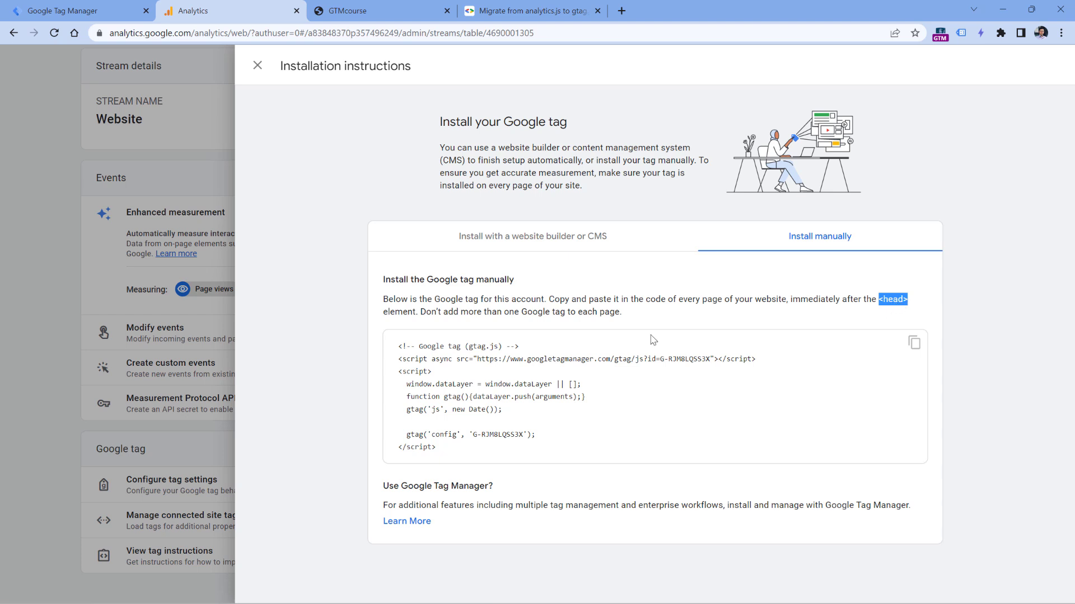
{"action": "left_click", "coordinate": [484, 413]}
{"action": "left_click", "coordinate": [487, 402]}
{"action": "left_click", "coordinate": [259, 70]}
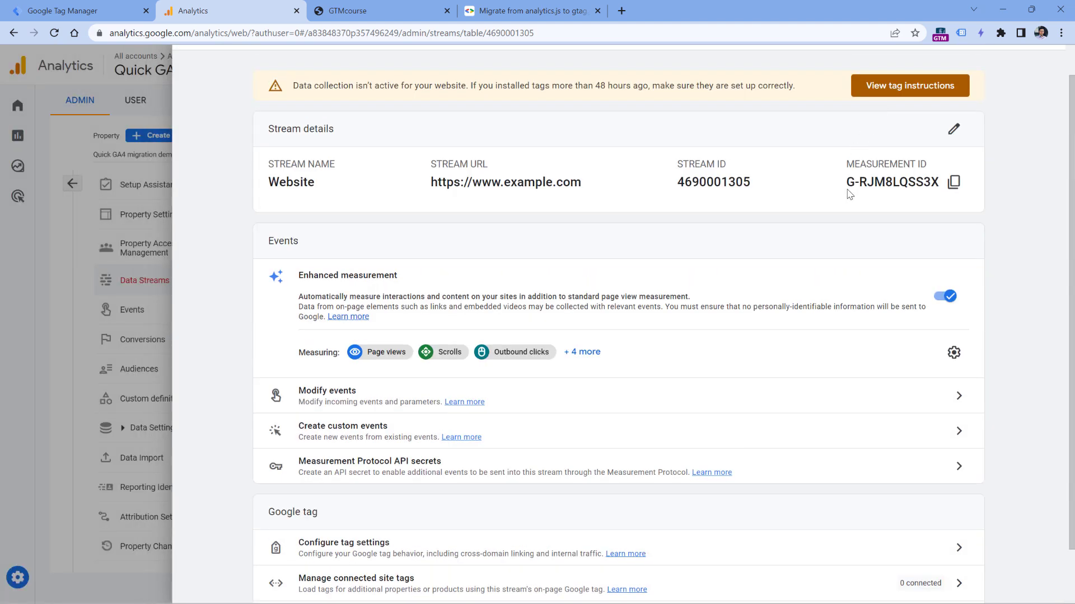
Step: Examine the stream's measurement ID and highlight its "G-" prefix
{"action": "left_click_drag", "start_coordinate": [847, 182], "coordinate": [937, 180]}
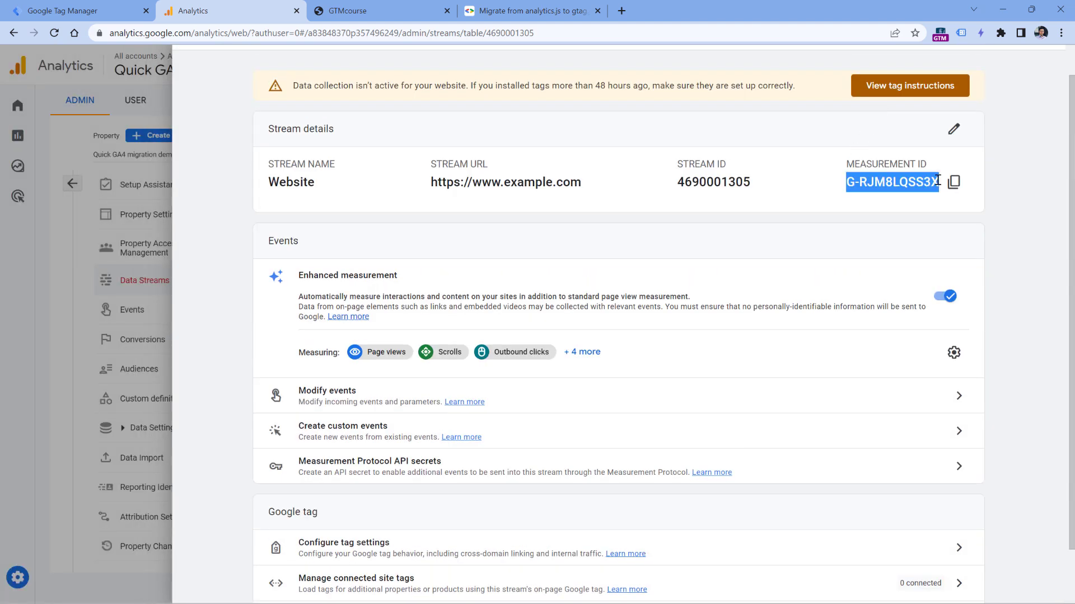
{"action": "left_click", "coordinate": [848, 181]}
{"action": "left_click_drag", "start_coordinate": [847, 182], "coordinate": [860, 182]}
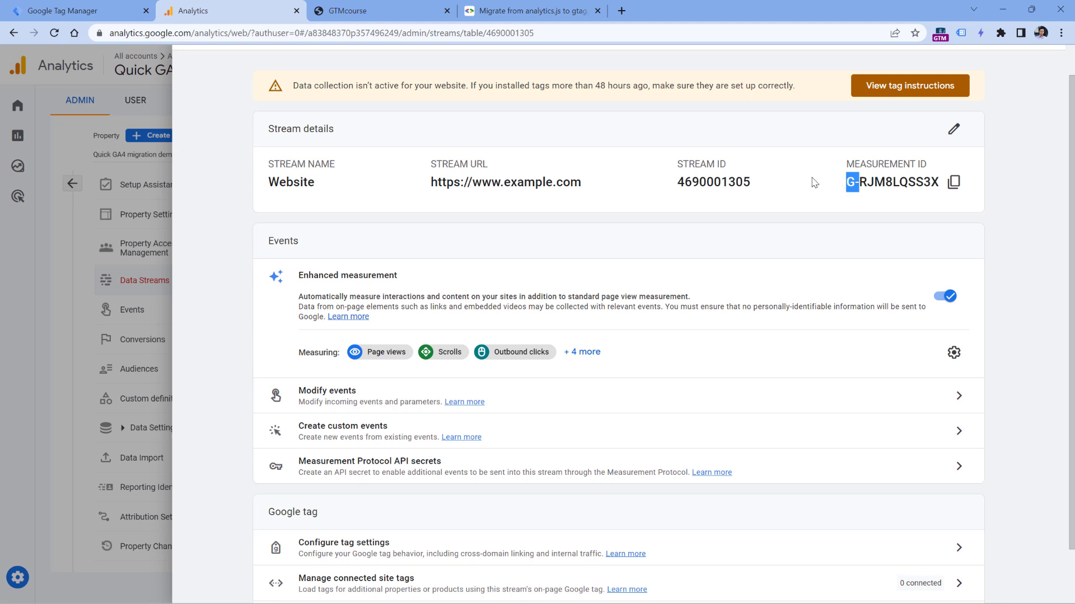
Step: Reopen the Website stream's tag instructions and highlight the complete Google tag snippet
{"action": "scroll", "coordinate": [612, 274], "scroll_direction": "down", "scroll_amount": 1}
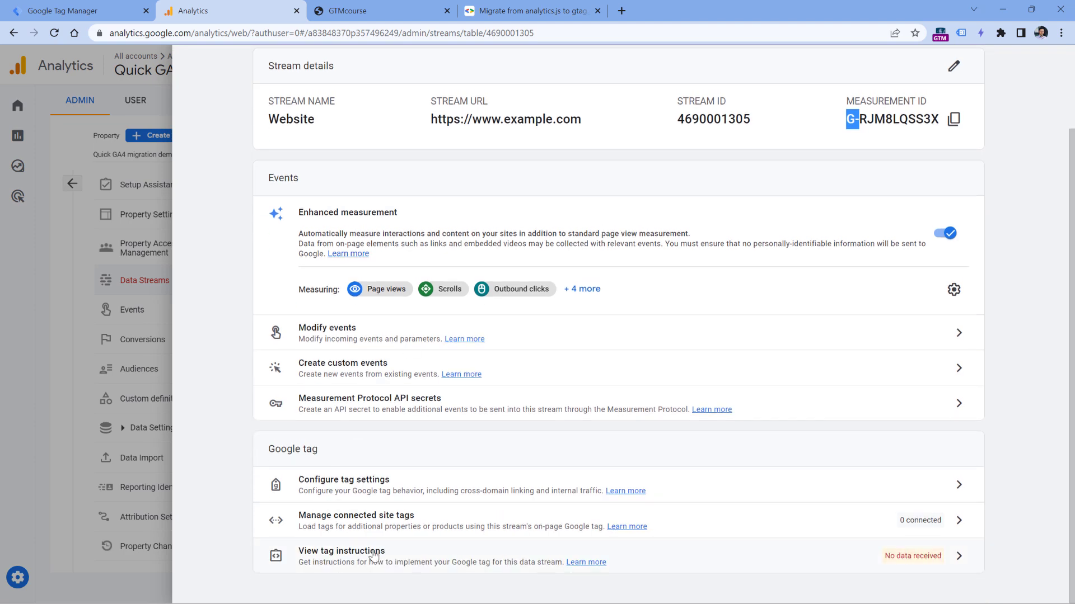
{"action": "left_click", "coordinate": [370, 555]}
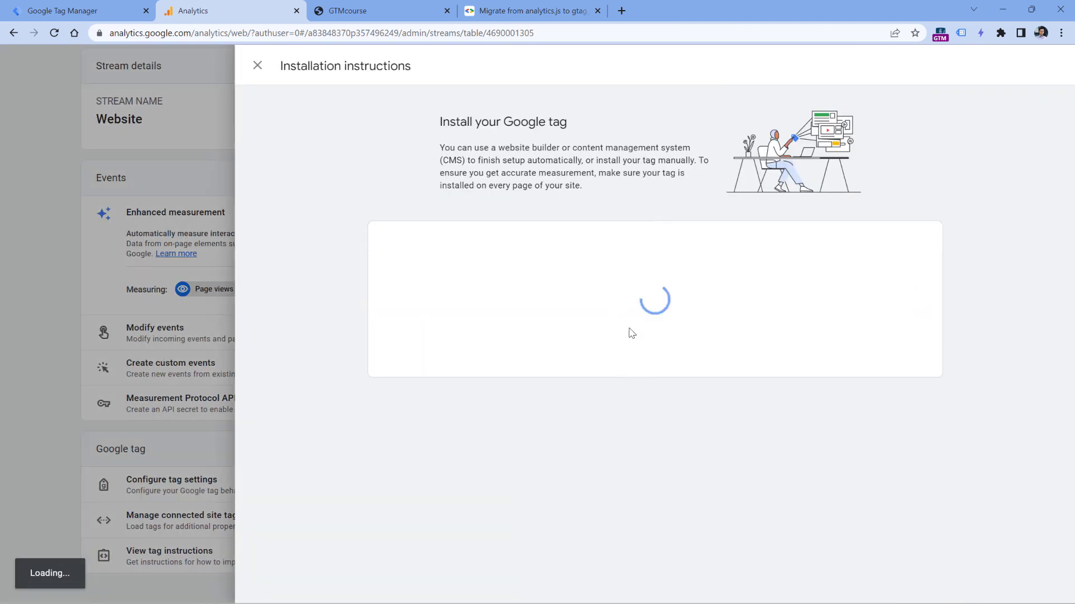
{"action": "left_click_drag", "start_coordinate": [500, 450], "coordinate": [379, 351]}
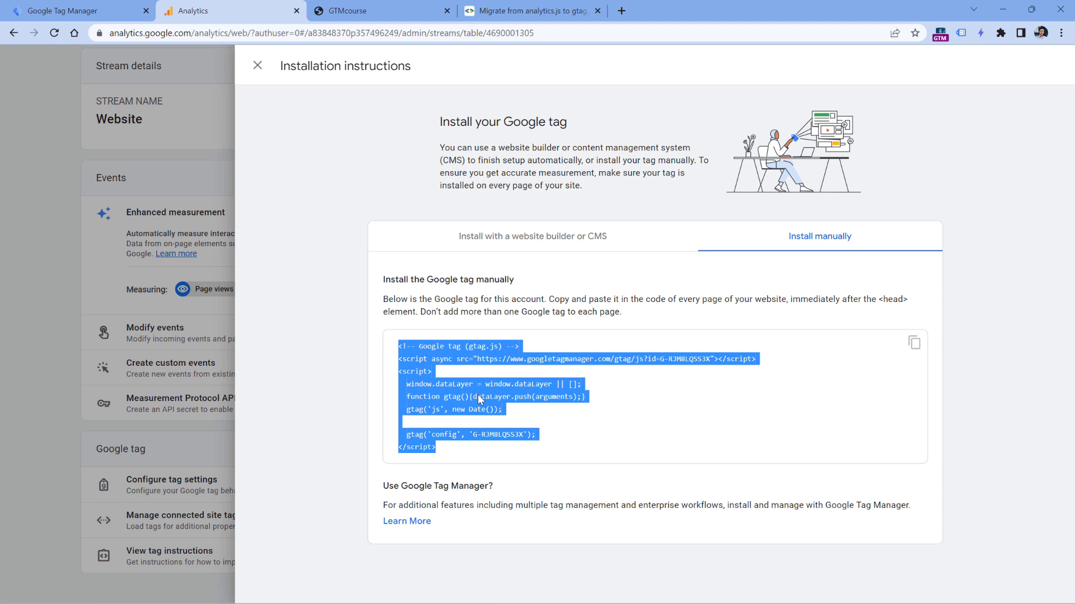
{"action": "key", "text": "ctrl+Tab"}
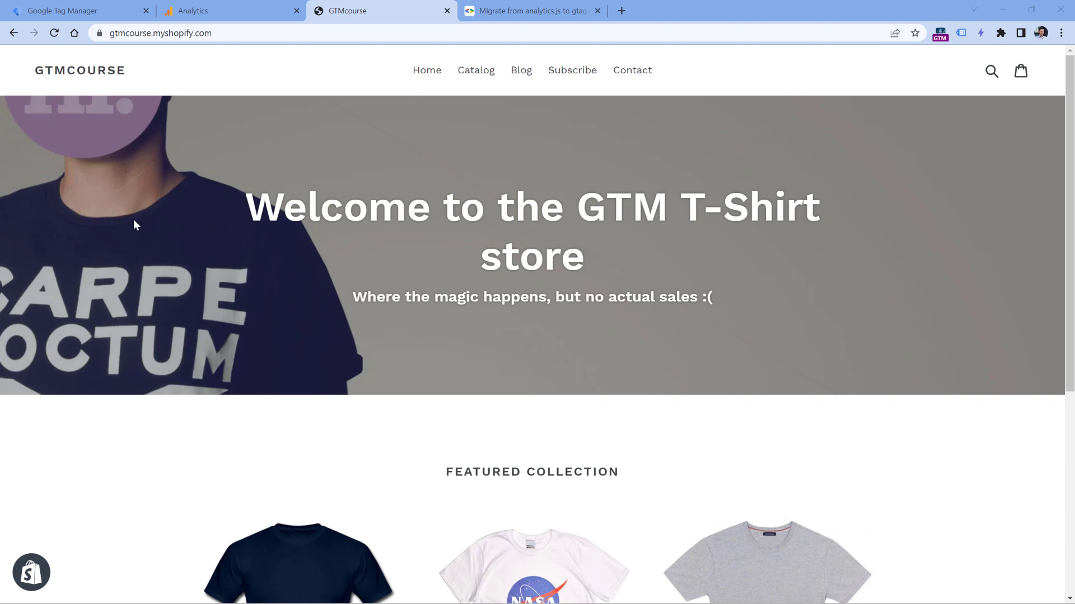
{"action": "left_click", "coordinate": [225, 10]}
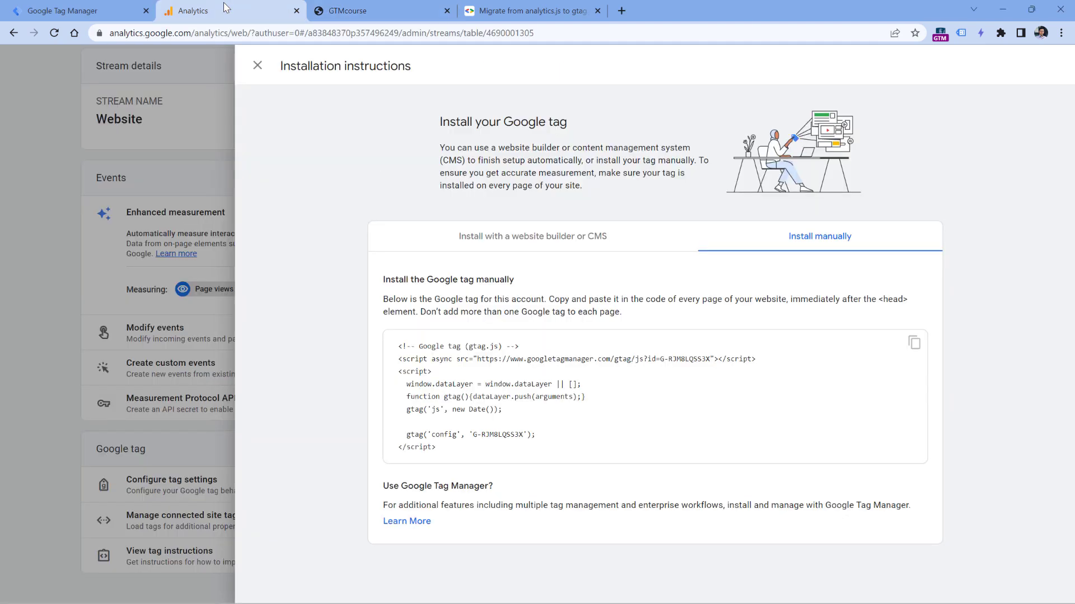
Step: Reload the GTMcourse store page, inspect the Google tag code in its page source, and close the source view
{"action": "left_click", "coordinate": [353, 8]}
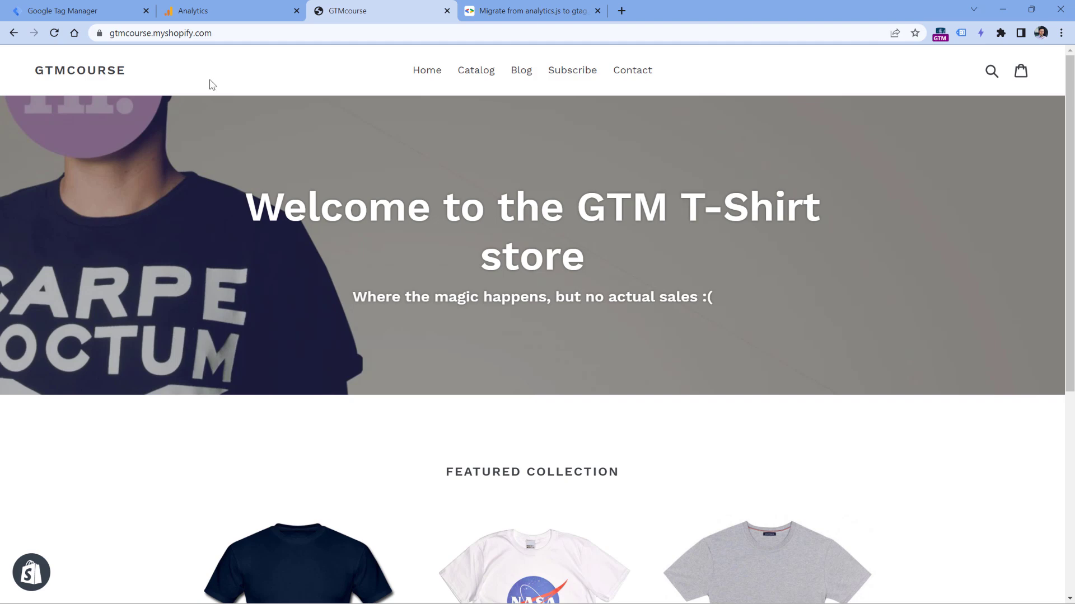
{"action": "left_click", "coordinate": [55, 33]}
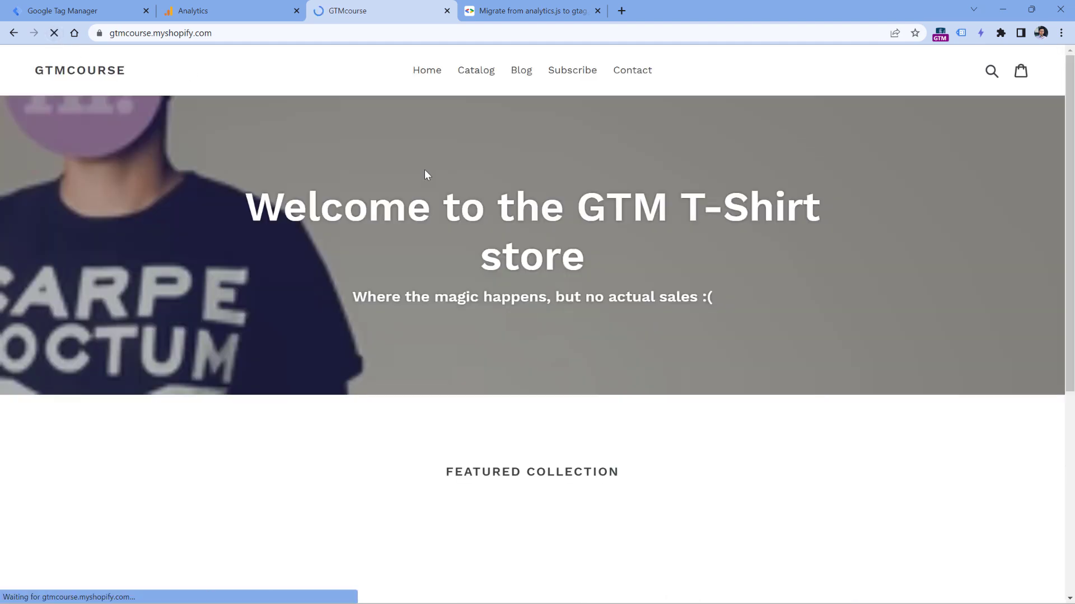
{"action": "right_click", "coordinate": [354, 145]}
{"action": "left_click", "coordinate": [404, 336]}
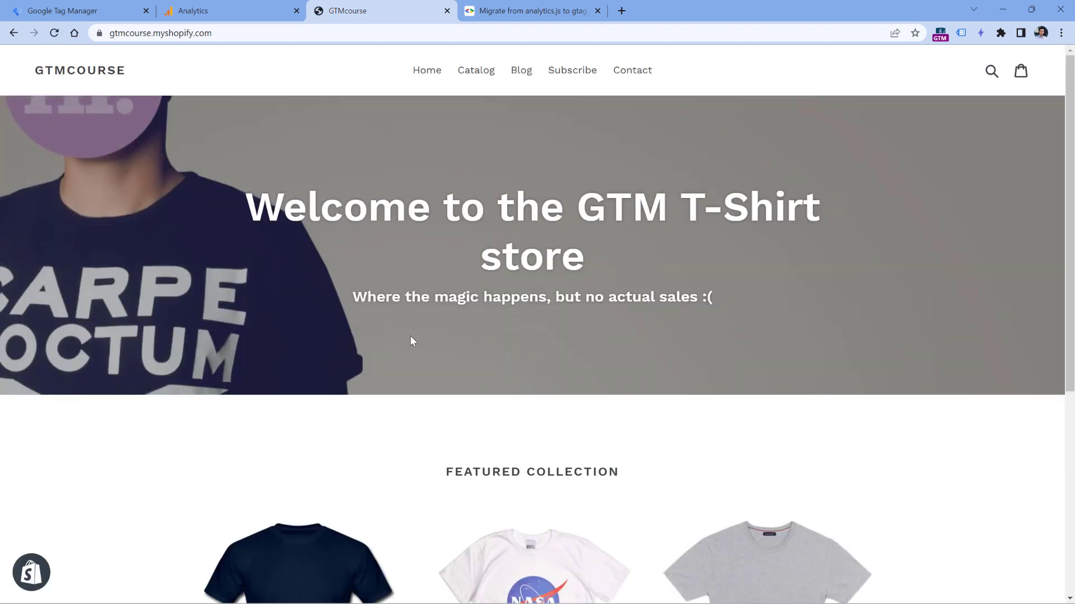
{"action": "triple_click", "coordinate": [163, 208]}
{"action": "left_click_drag", "start_coordinate": [144, 197], "coordinate": [5, 108]}
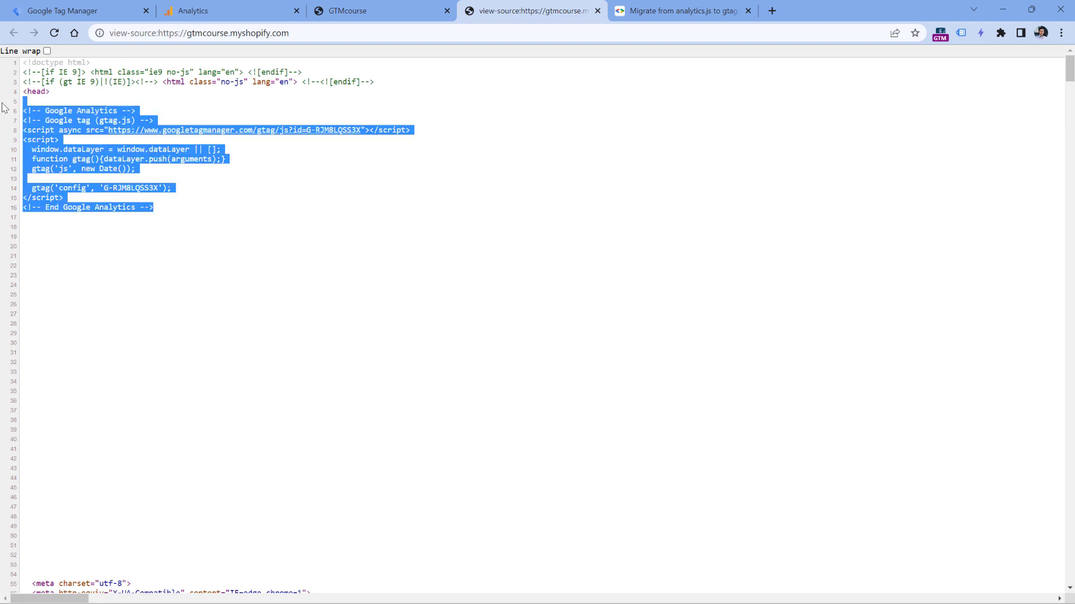
{"action": "scroll", "coordinate": [233, 364], "scroll_direction": "down", "scroll_amount": 3}
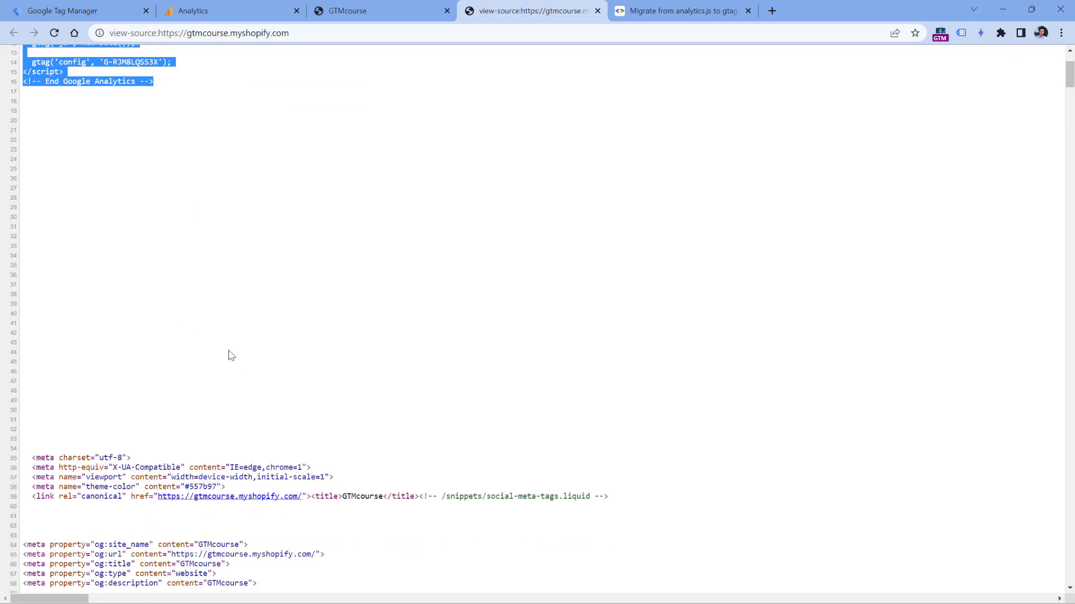
{"action": "scroll", "coordinate": [260, 305], "scroll_direction": "up", "scroll_amount": 3}
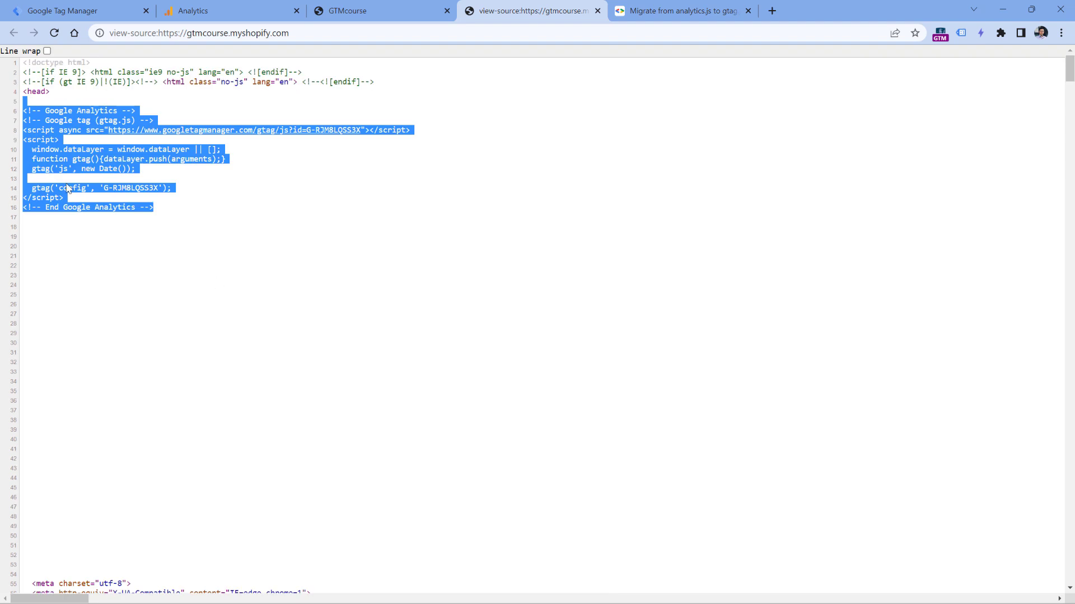
{"action": "middle_click", "coordinate": [549, 3]}
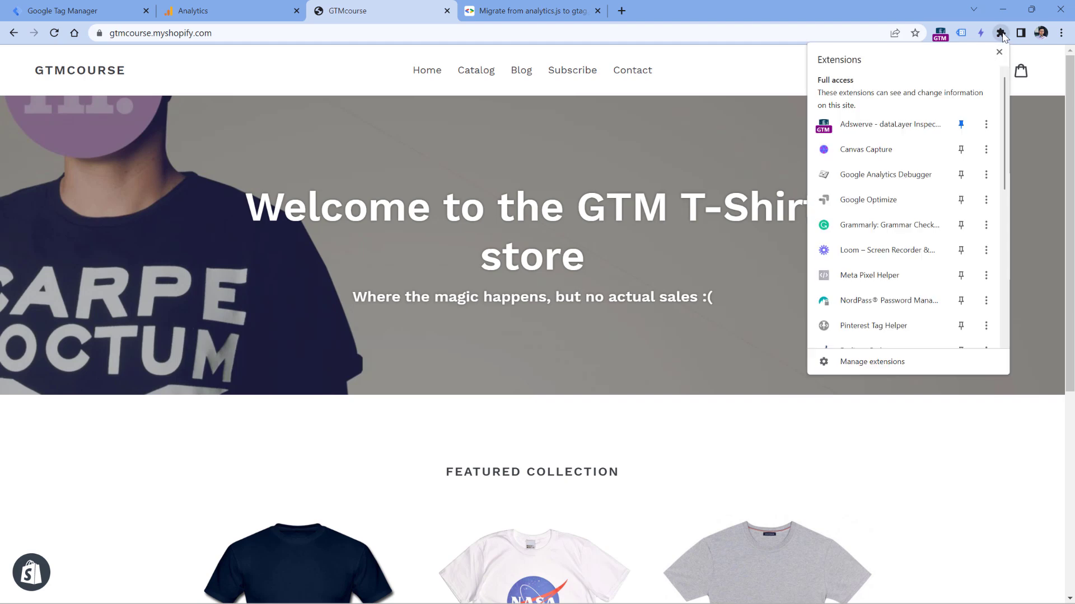
Step: Turn on the Google Analytics Debugger extension for the GTMcourse store page and confirm its ON state in the extension list
{"action": "left_click", "coordinate": [877, 181]}
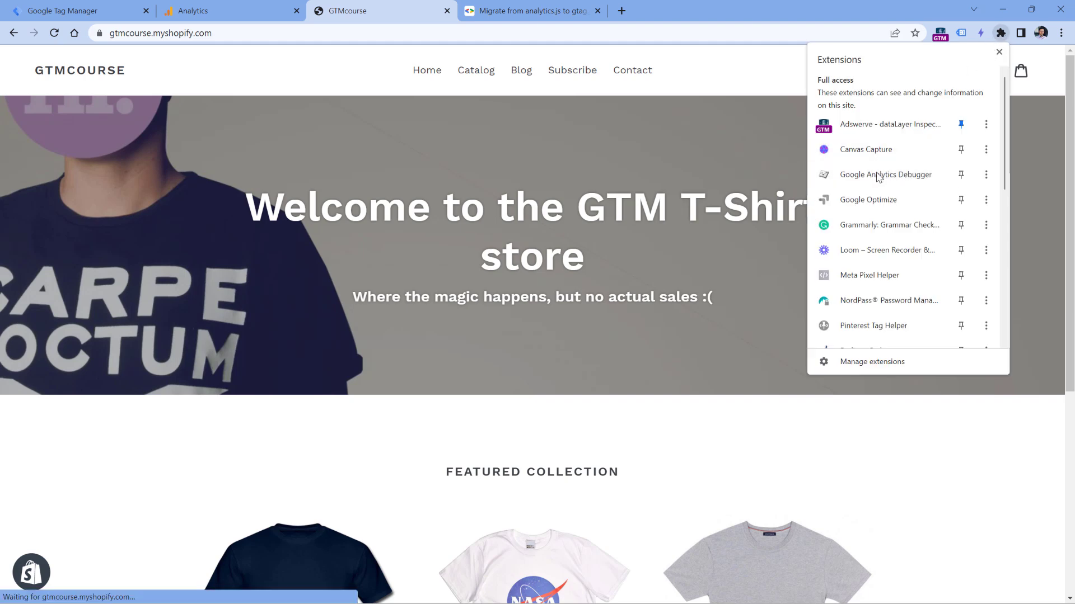
{"action": "left_click", "coordinate": [1001, 33]}
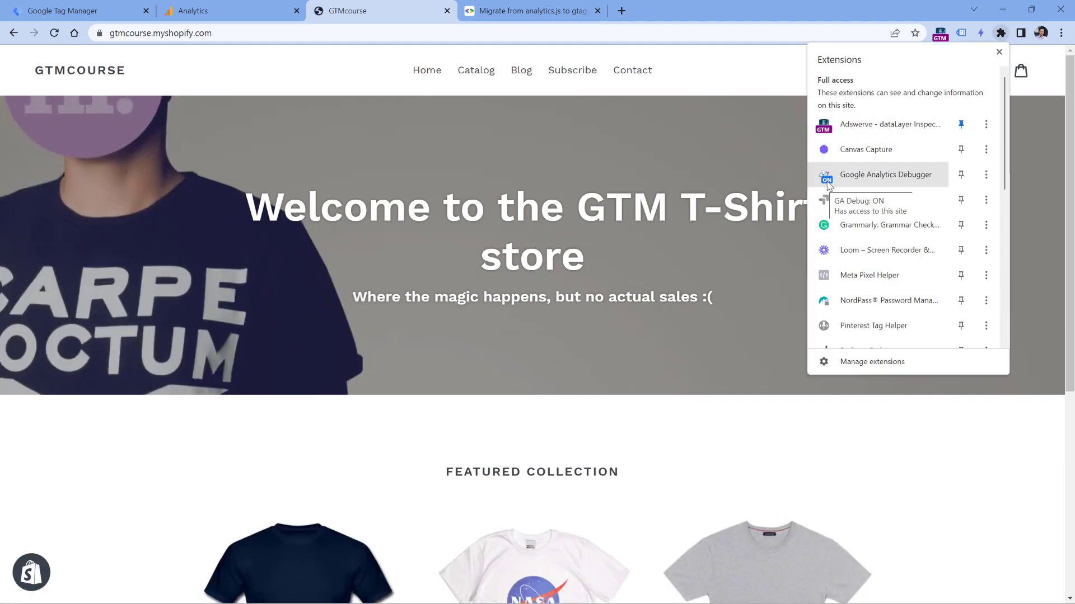
{"action": "left_click", "coordinate": [456, 161]}
{"action": "left_click_drag", "start_coordinate": [241, 34], "coordinate": [208, 31]}
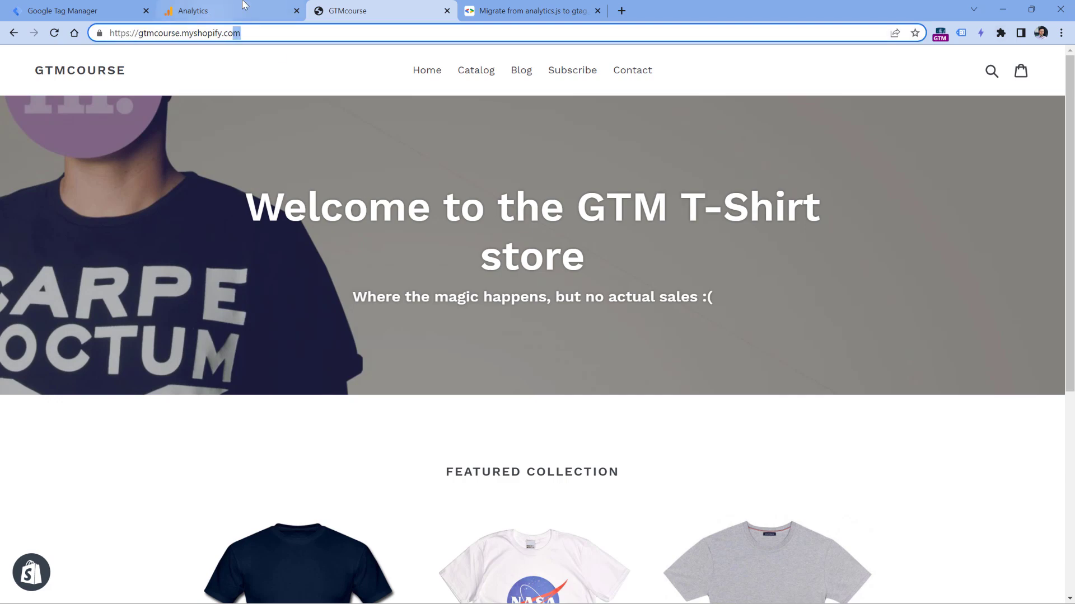
Step: Switch to Google Analytics and open DebugView for the Quick GA4 migration demo property
{"action": "left_click", "coordinate": [243, 5]}
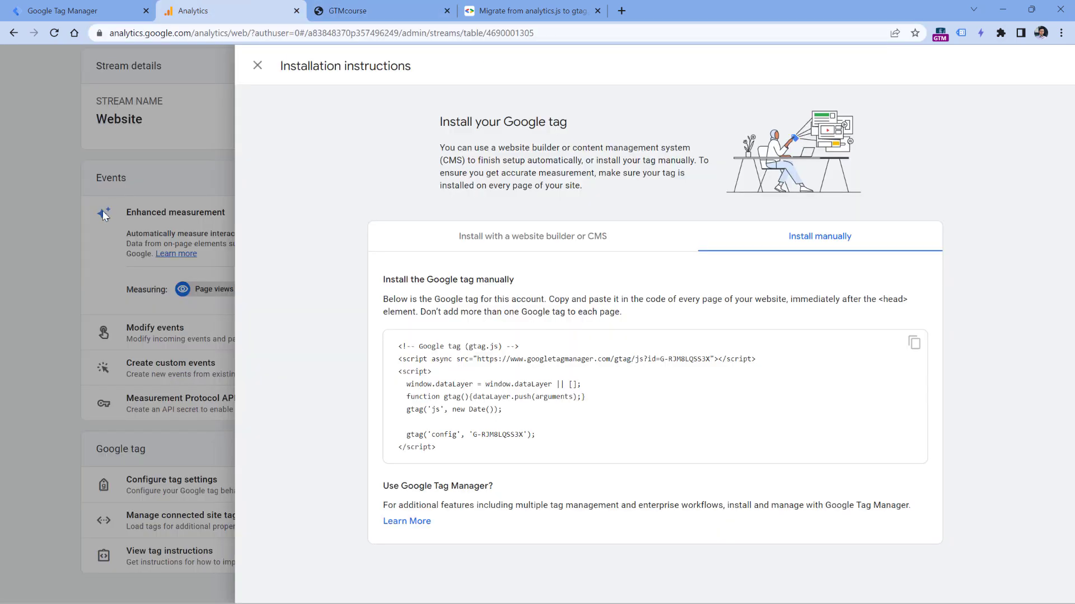
{"action": "left_click", "coordinate": [25, 578]}
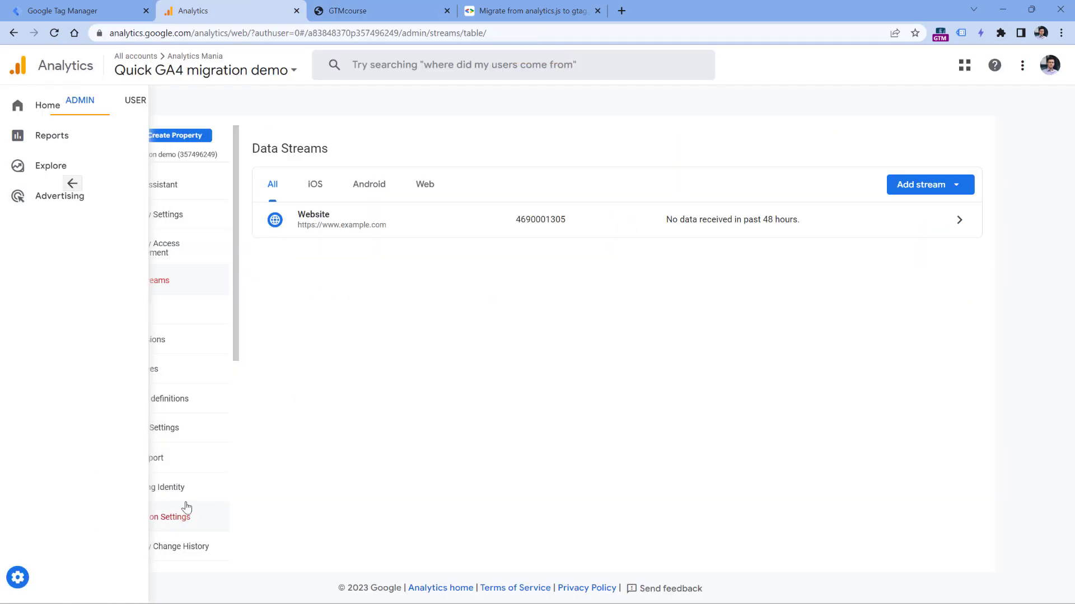
{"action": "scroll", "coordinate": [181, 414], "scroll_direction": "down", "scroll_amount": 2}
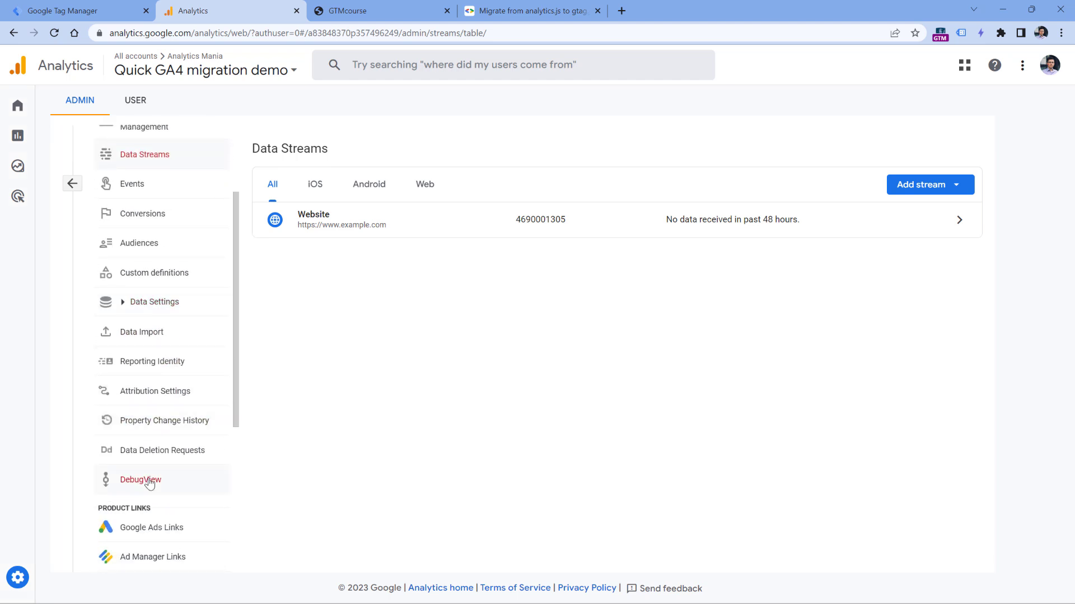
{"action": "left_click", "coordinate": [148, 483]}
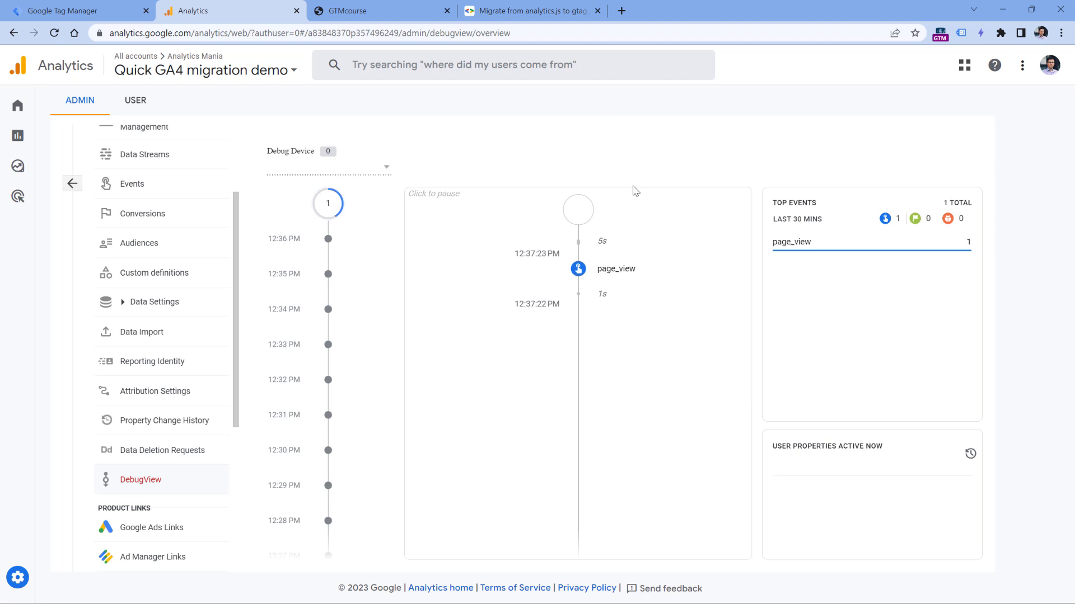
Step: Inspect the page_view event's parameters in DebugView, expand page_location, and highlight its URL
{"action": "left_click", "coordinate": [617, 275]}
{"action": "left_click", "coordinate": [616, 275]}
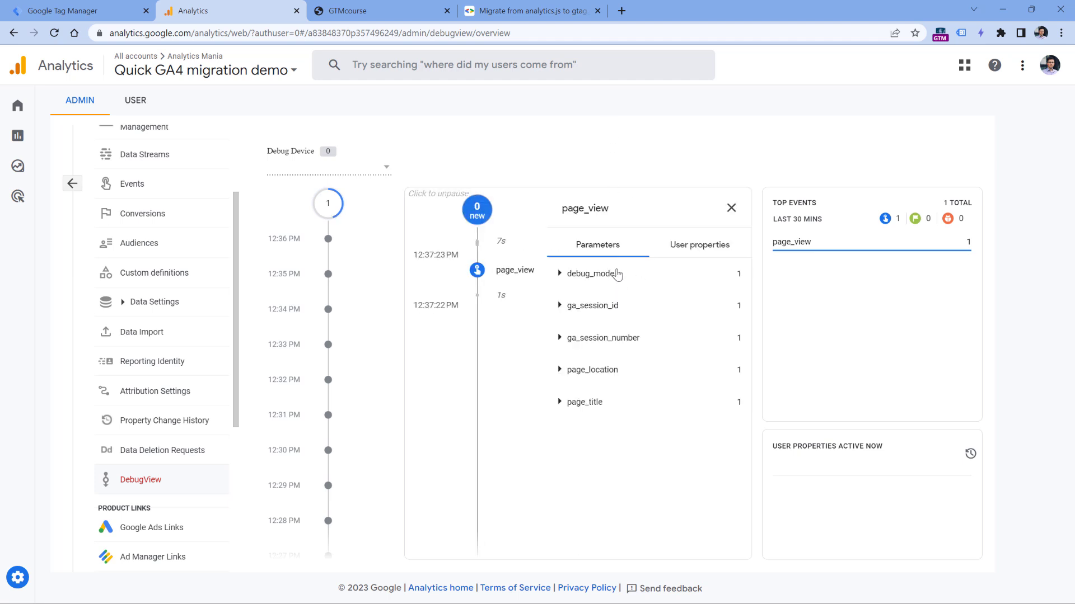
{"action": "left_click", "coordinate": [562, 372]}
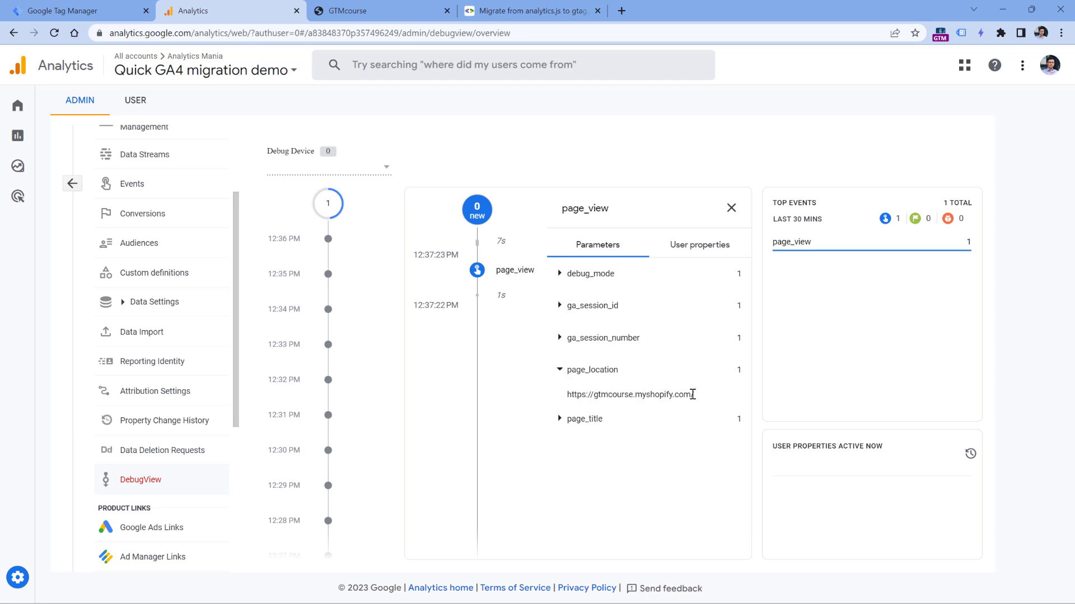
{"action": "left_click_drag", "start_coordinate": [694, 394], "coordinate": [567, 395]}
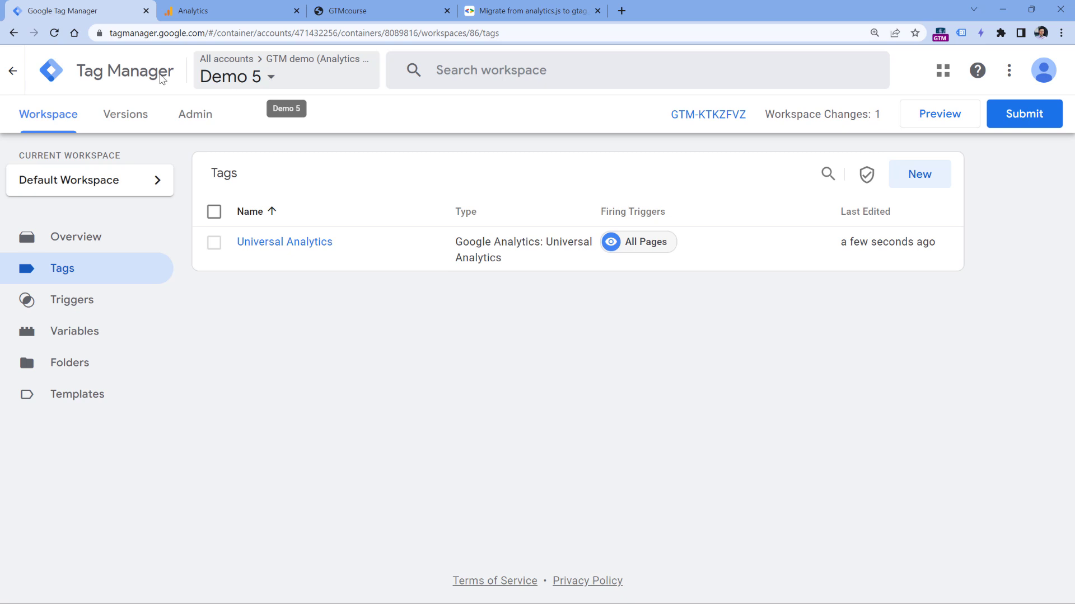
Step: In Google Tag Manager, review the new account and container setup form, then return to the Demo 5 container's workspace without creating anything
{"action": "left_click", "coordinate": [13, 71]}
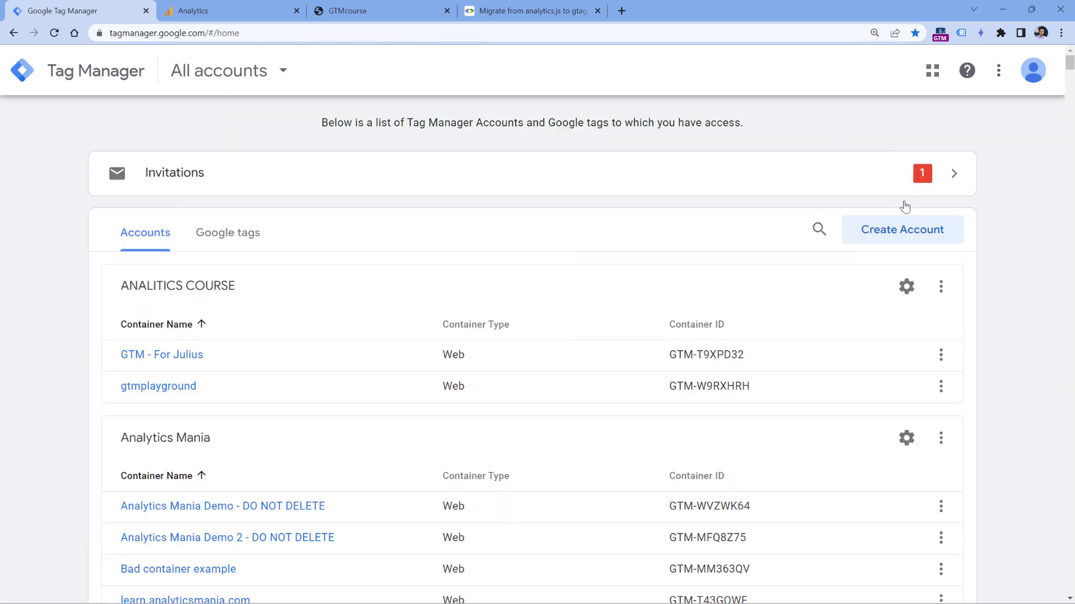
{"action": "left_click", "coordinate": [905, 237]}
{"action": "scroll", "coordinate": [271, 403], "scroll_direction": "down", "scroll_amount": 1}
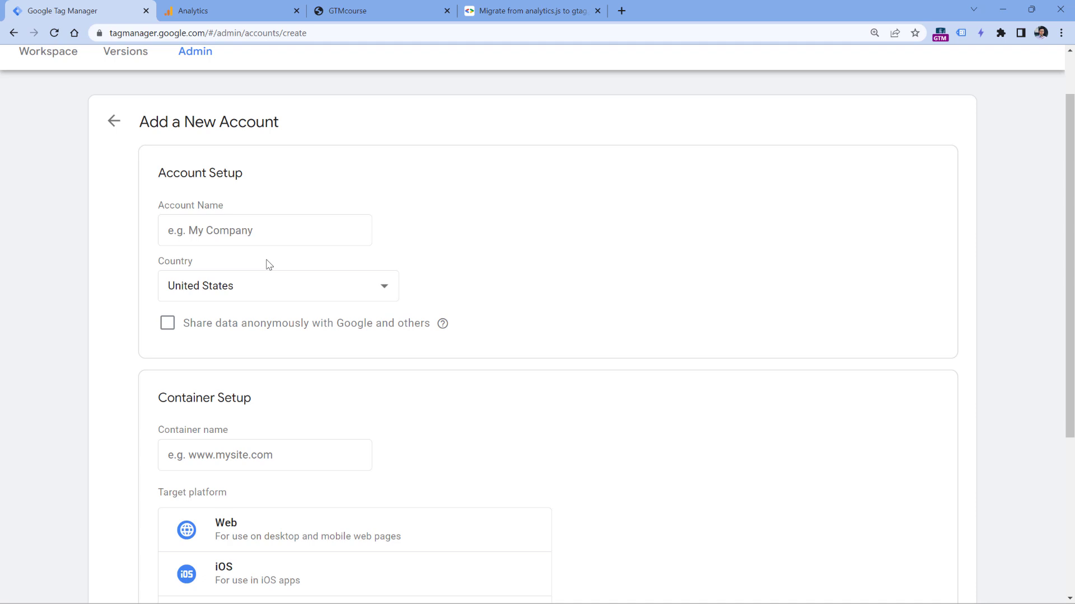
{"action": "scroll", "coordinate": [115, 142], "scroll_direction": "up", "scroll_amount": 2}
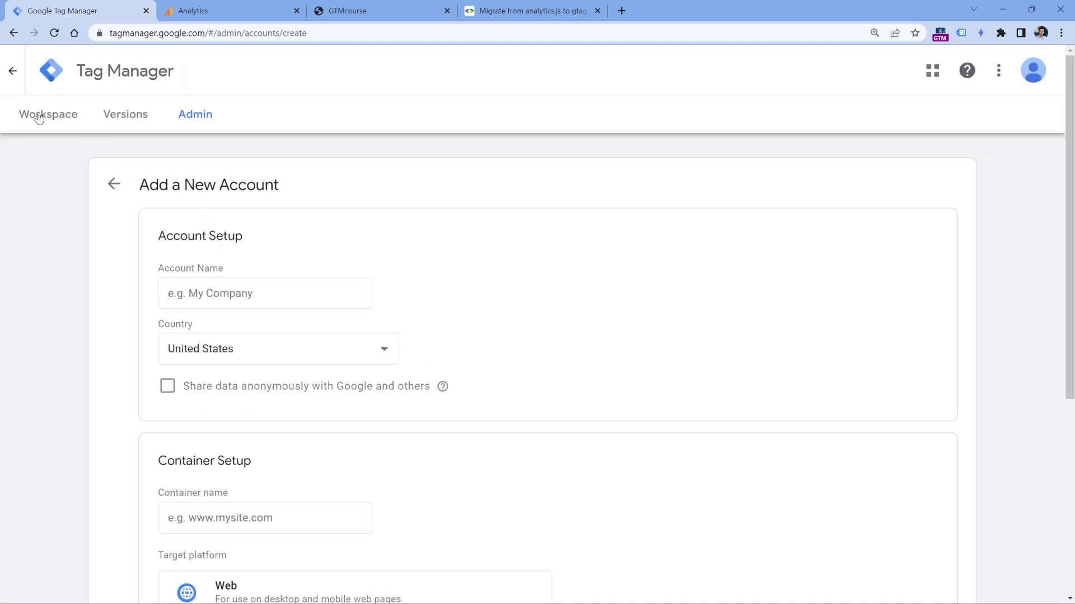
{"action": "left_click", "coordinate": [35, 113]}
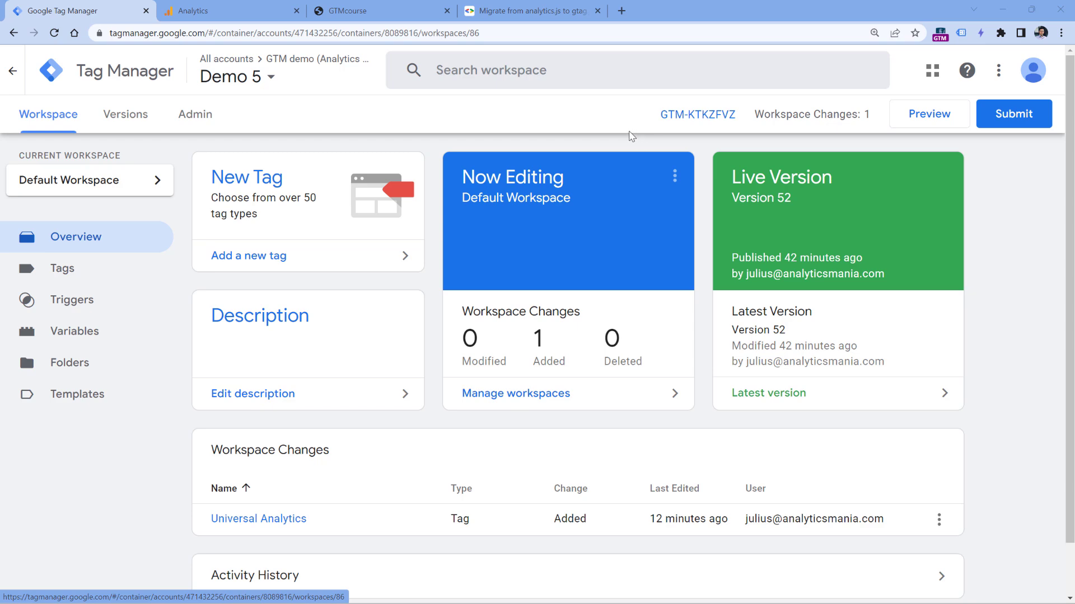
Step: View the container's Google Tag Manager installation code, highlight the head snippet and its <head> placement, and close the instructions
{"action": "left_click", "coordinate": [696, 121]}
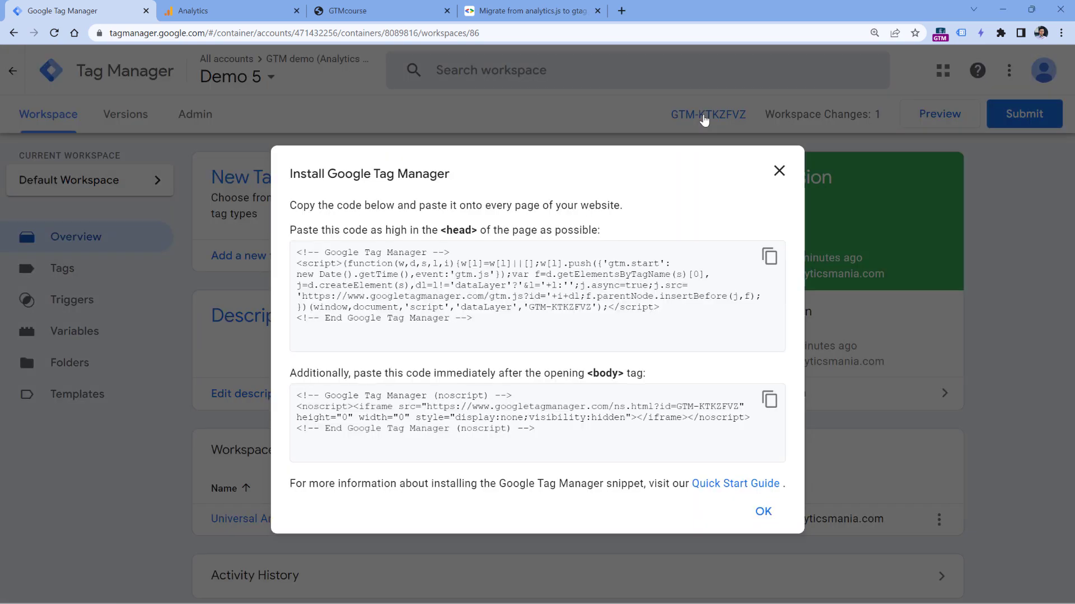
{"action": "left_click", "coordinate": [312, 278]}
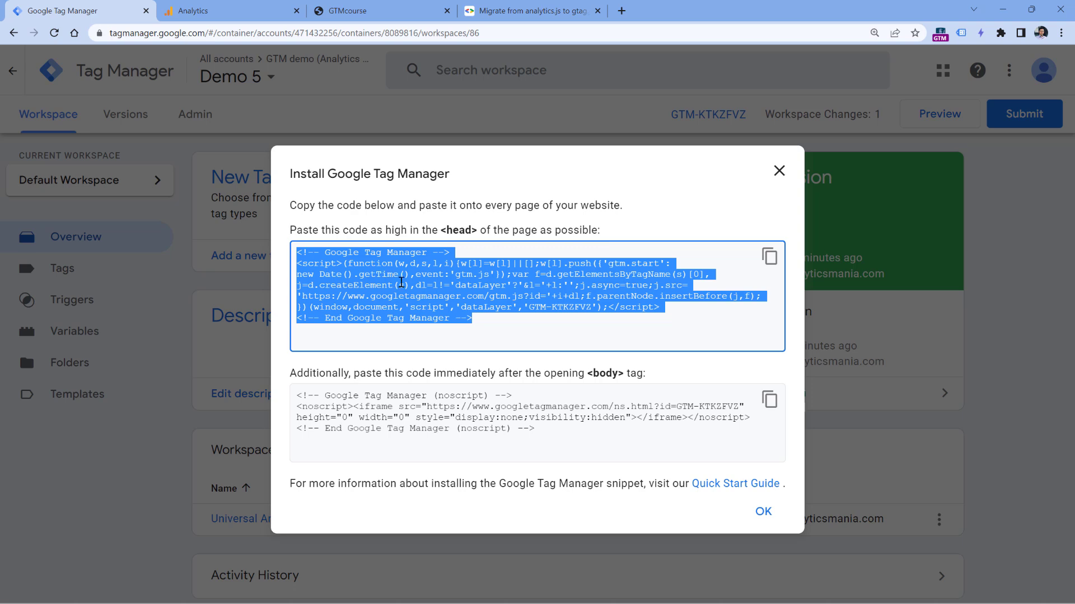
{"action": "left_click", "coordinate": [442, 261]}
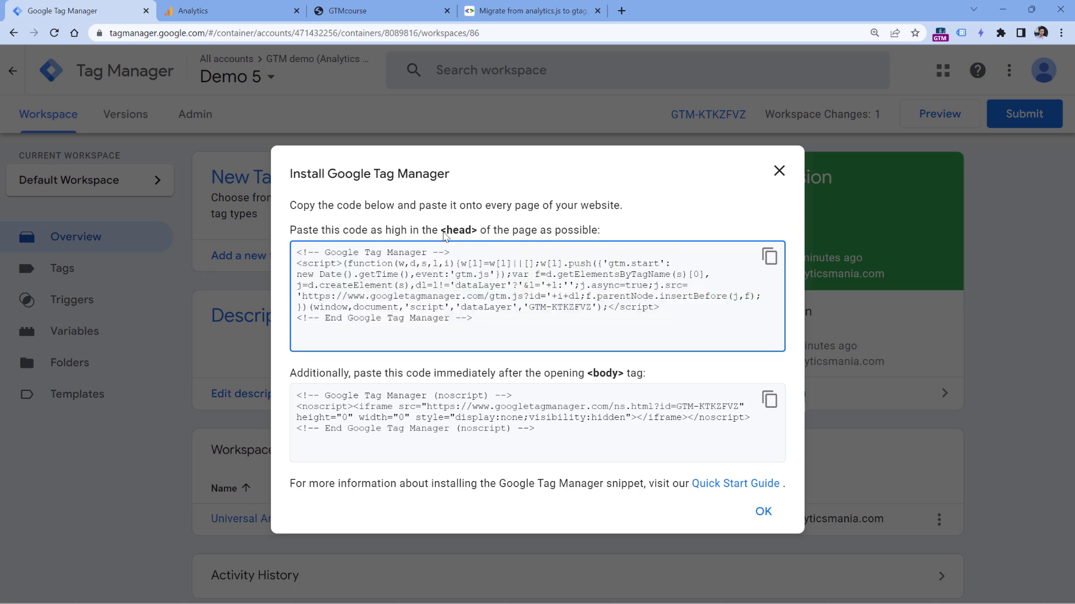
{"action": "left_click_drag", "start_coordinate": [441, 230], "coordinate": [477, 230]}
{"action": "left_click", "coordinate": [779, 172]}
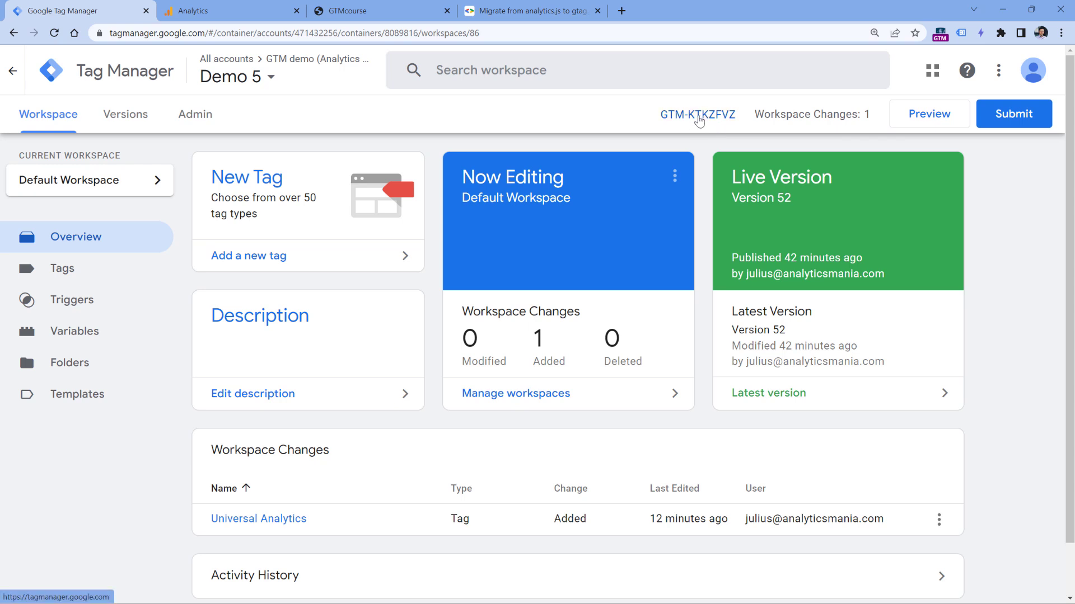
Step: Create a new tag in the Demo 5 container with the type Google Analytics: GA4 Configuration
{"action": "left_click", "coordinate": [66, 271]}
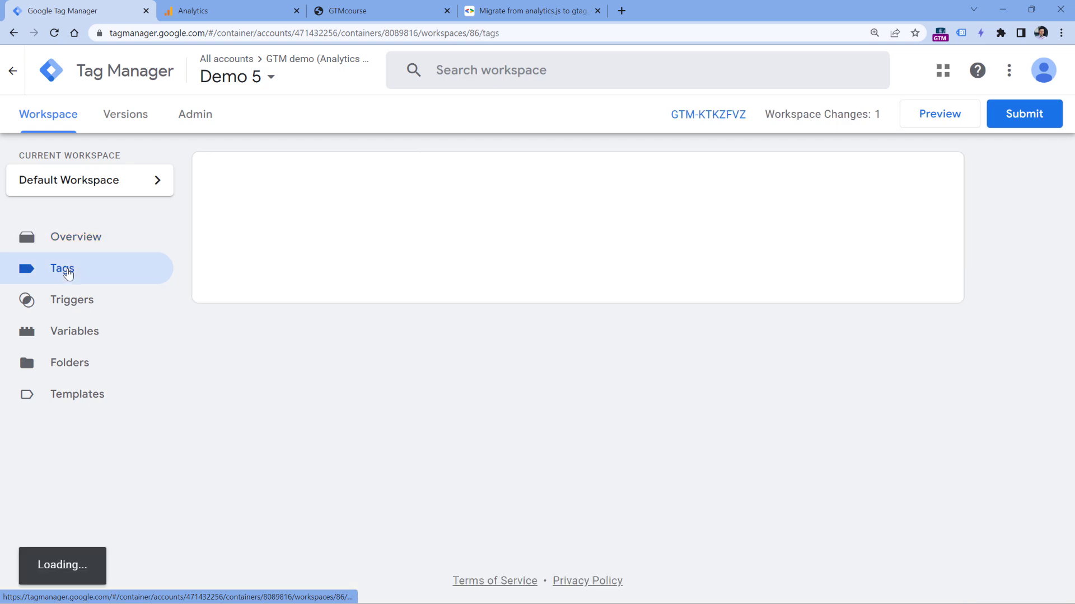
{"action": "left_click", "coordinate": [918, 173]}
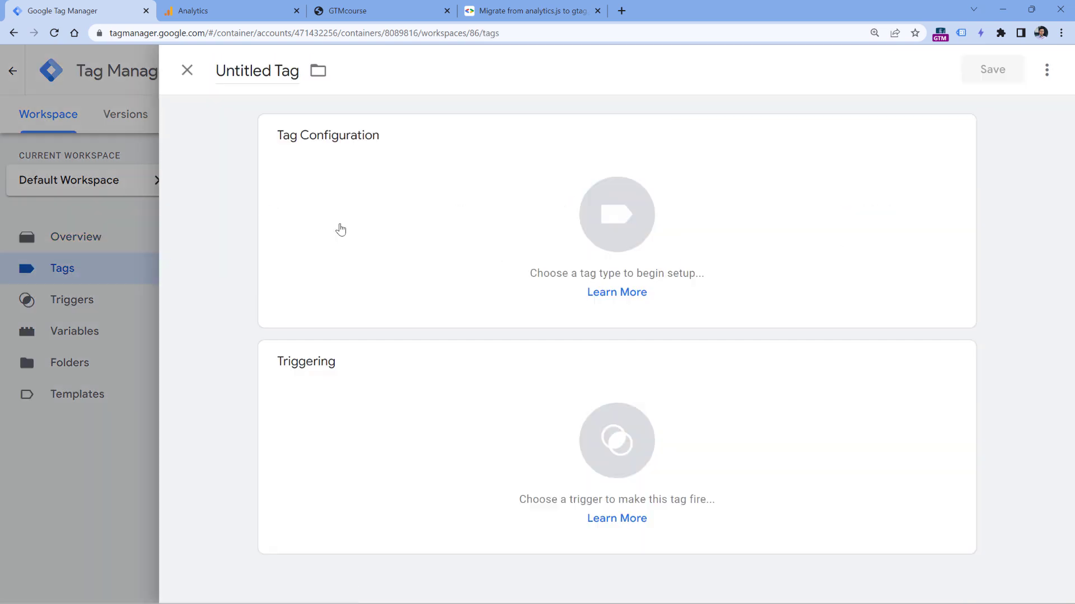
{"action": "left_click", "coordinate": [389, 203]}
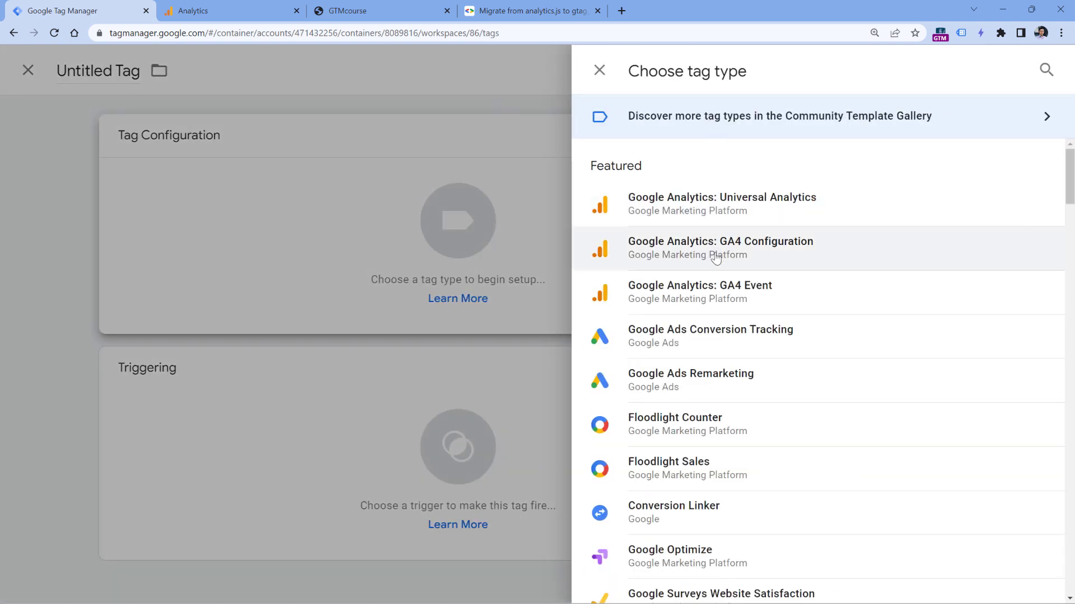
{"action": "left_click", "coordinate": [715, 258]}
{"action": "left_click", "coordinate": [357, 290]}
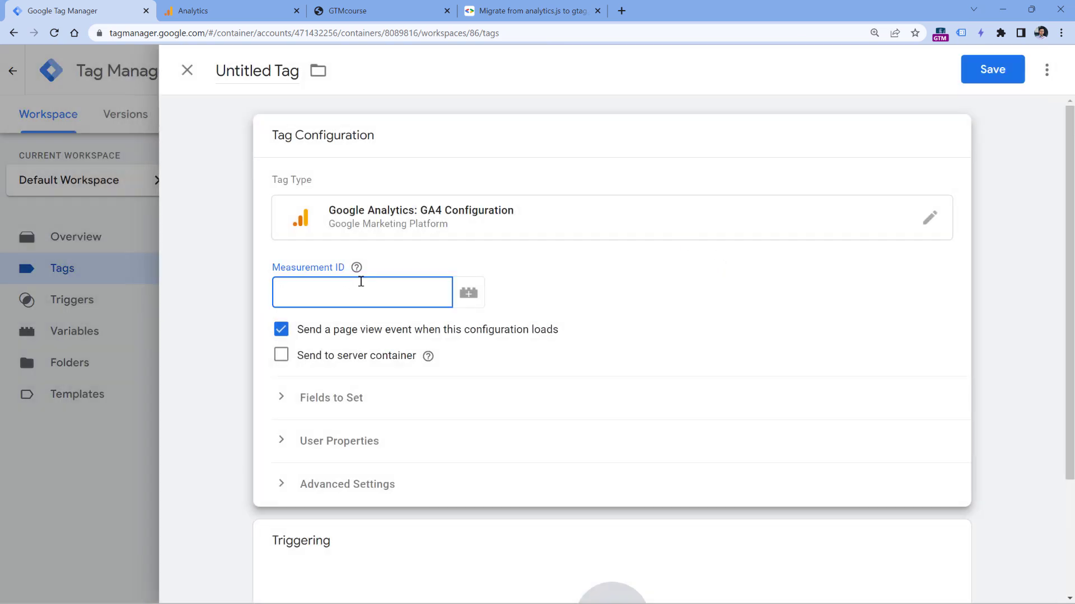
Step: Copy the Website stream's measurement ID from Google Analytics and paste it as the Measurement ID of the Tag Manager tag
{"action": "left_click", "coordinate": [233, 11]}
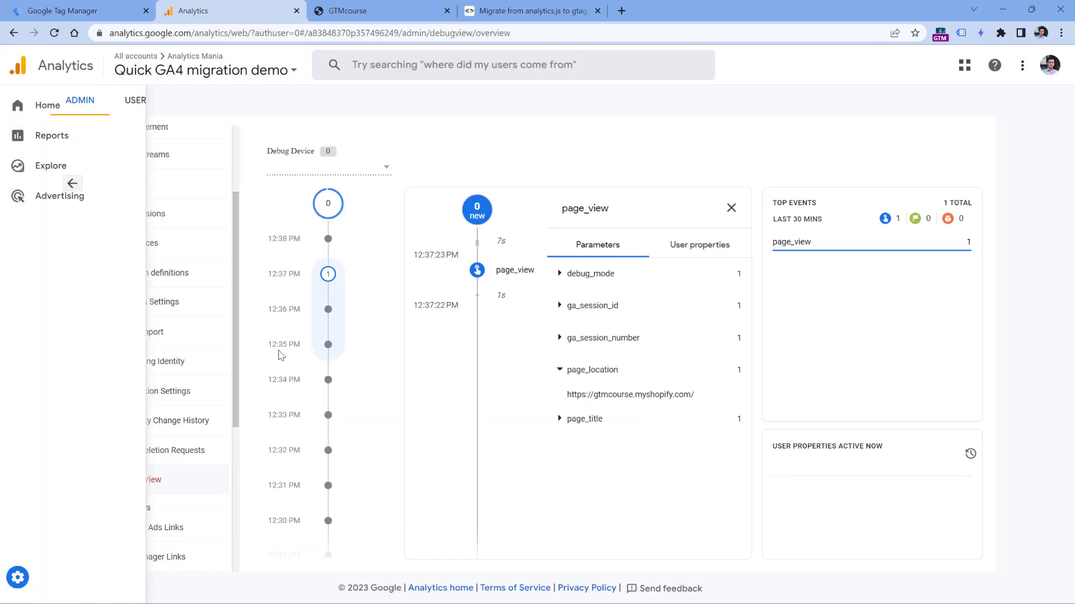
{"action": "left_click", "coordinate": [153, 273]}
{"action": "left_click", "coordinate": [149, 160]}
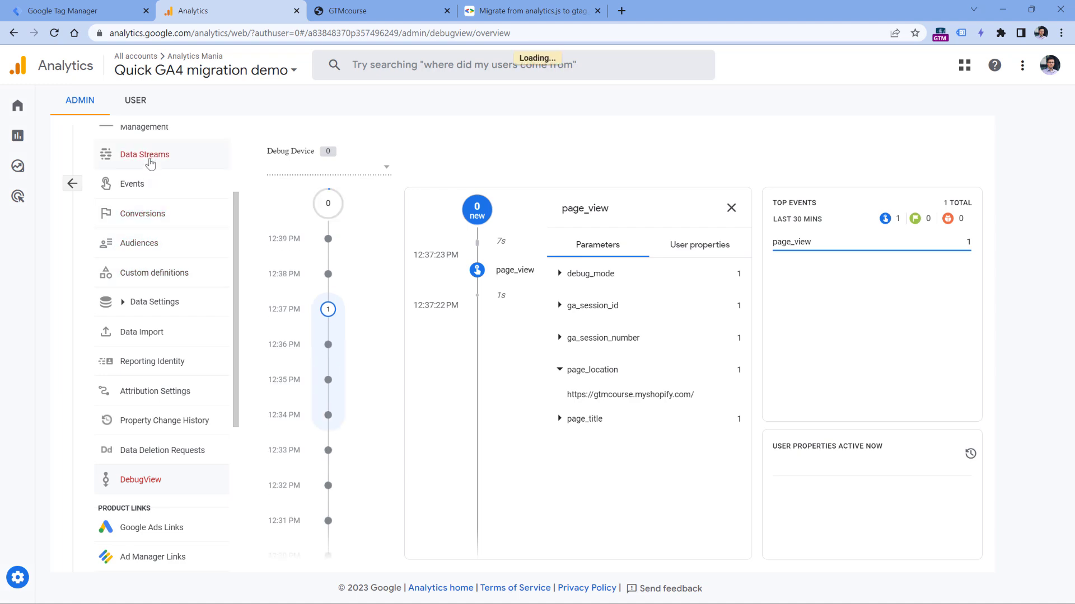
{"action": "left_click", "coordinate": [357, 218]}
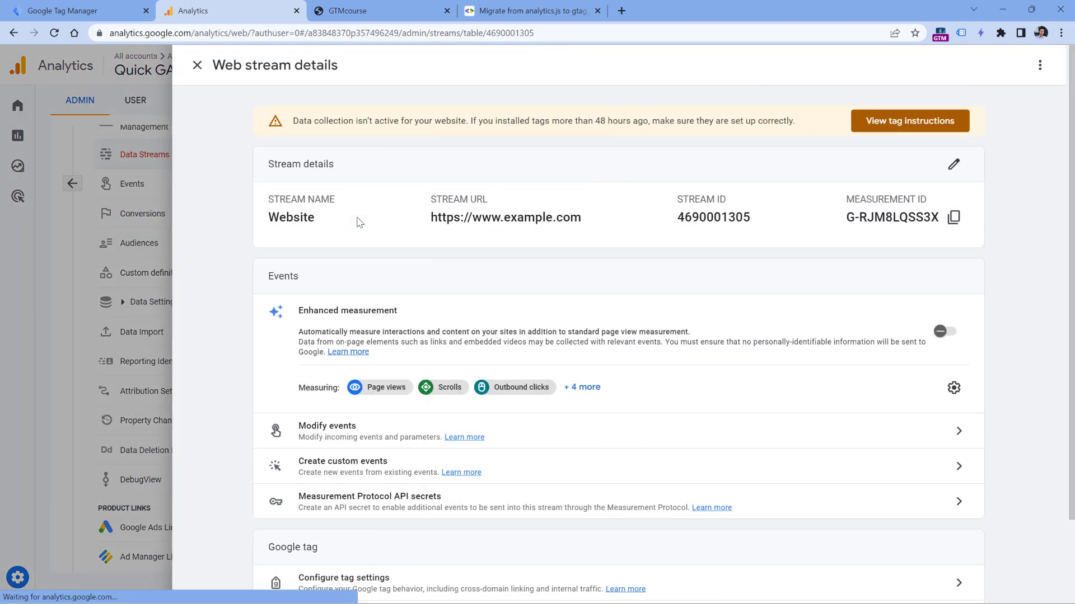
{"action": "left_click", "coordinate": [953, 217]}
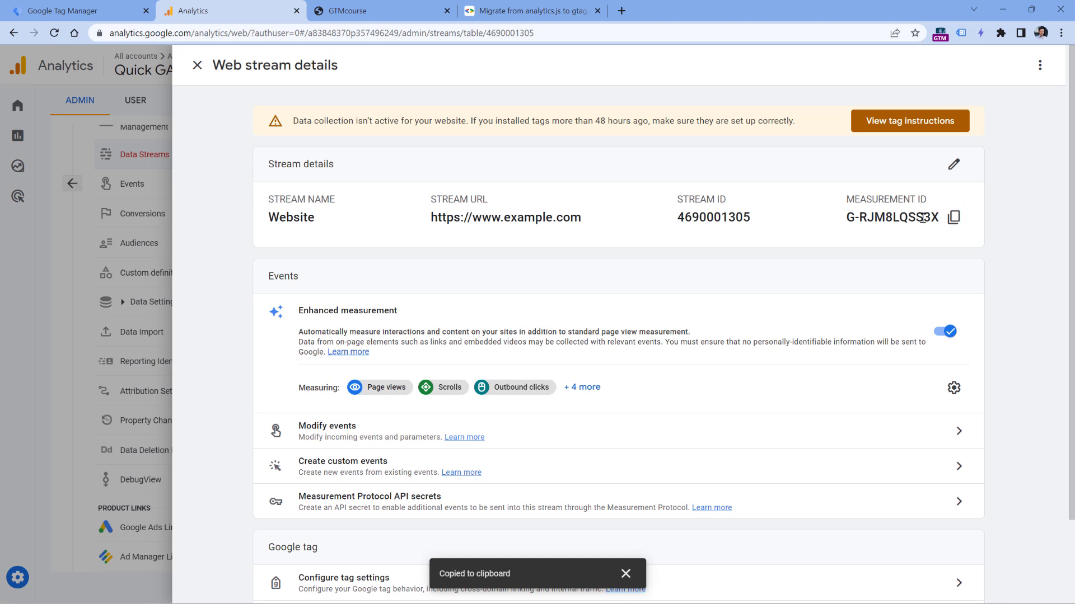
{"action": "left_click", "coordinate": [73, 8]}
{"action": "key", "text": "ctrl+v"}
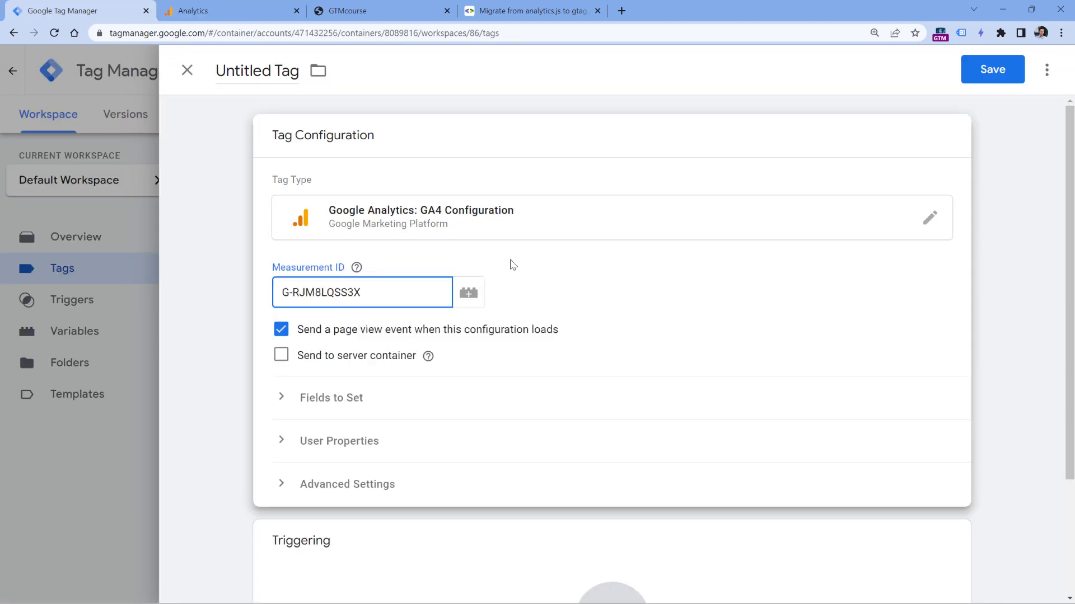
Step: Assign the All Pages page view trigger to the GA4 Configuration tag
{"action": "scroll", "coordinate": [502, 259], "scroll_direction": "down", "scroll_amount": 1}
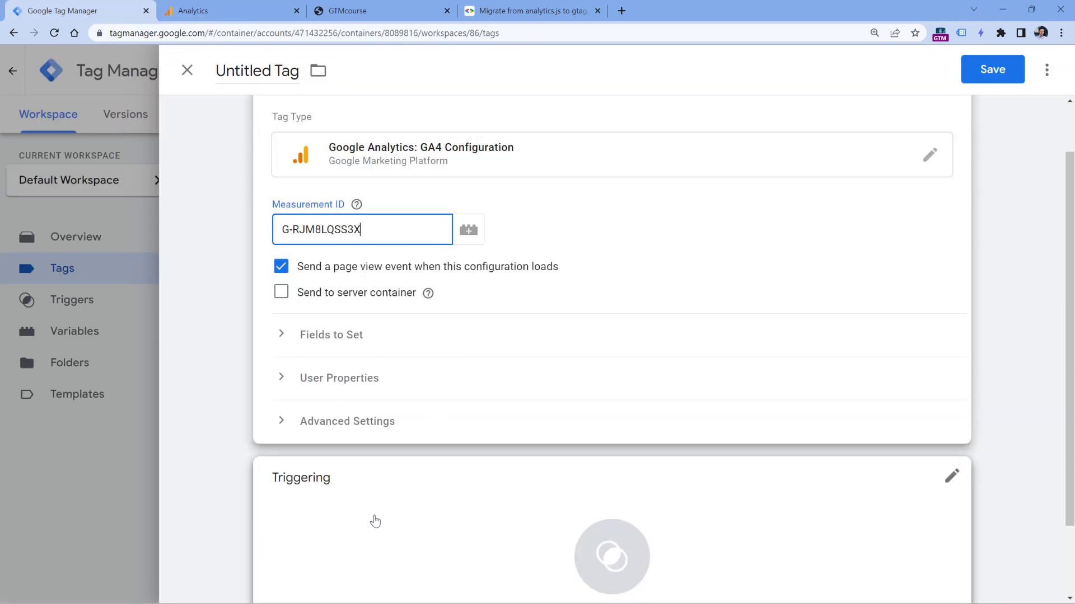
{"action": "scroll", "coordinate": [408, 476], "scroll_direction": "down", "scroll_amount": 1}
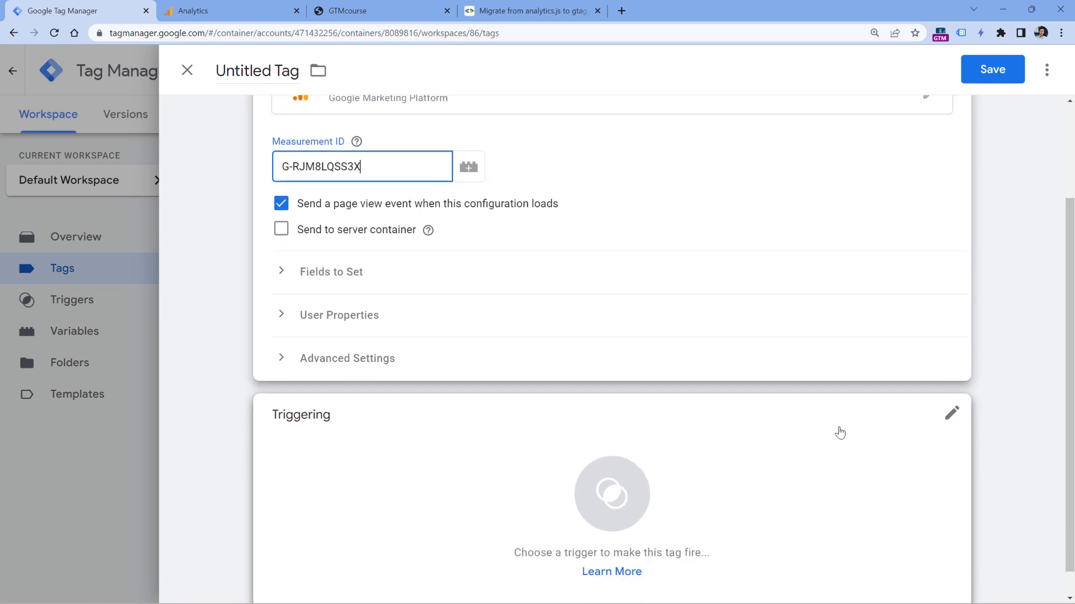
{"action": "left_click", "coordinate": [950, 415]}
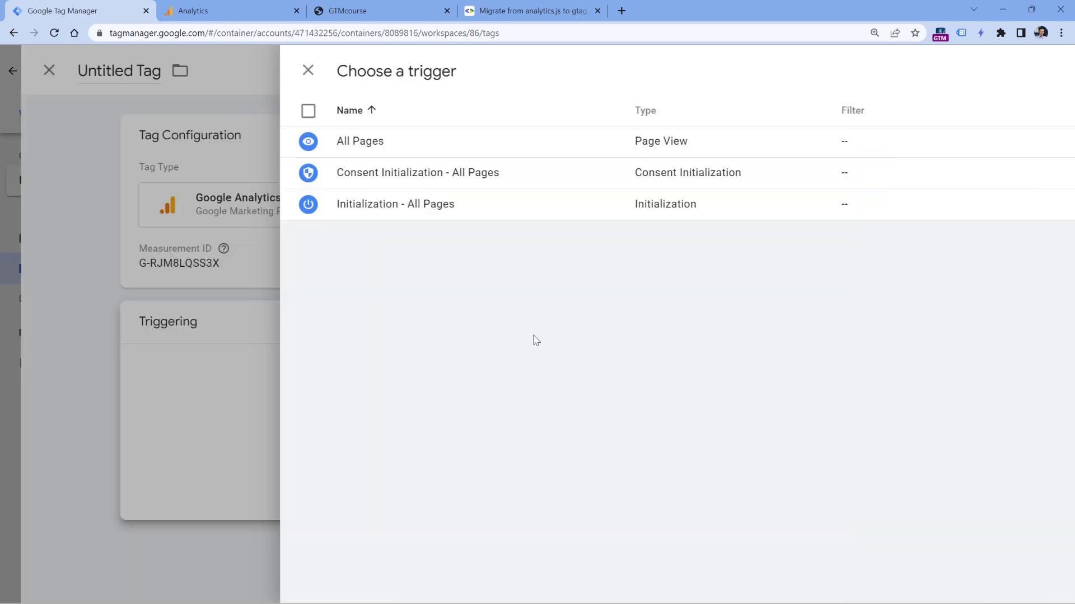
{"action": "left_click", "coordinate": [242, 142]}
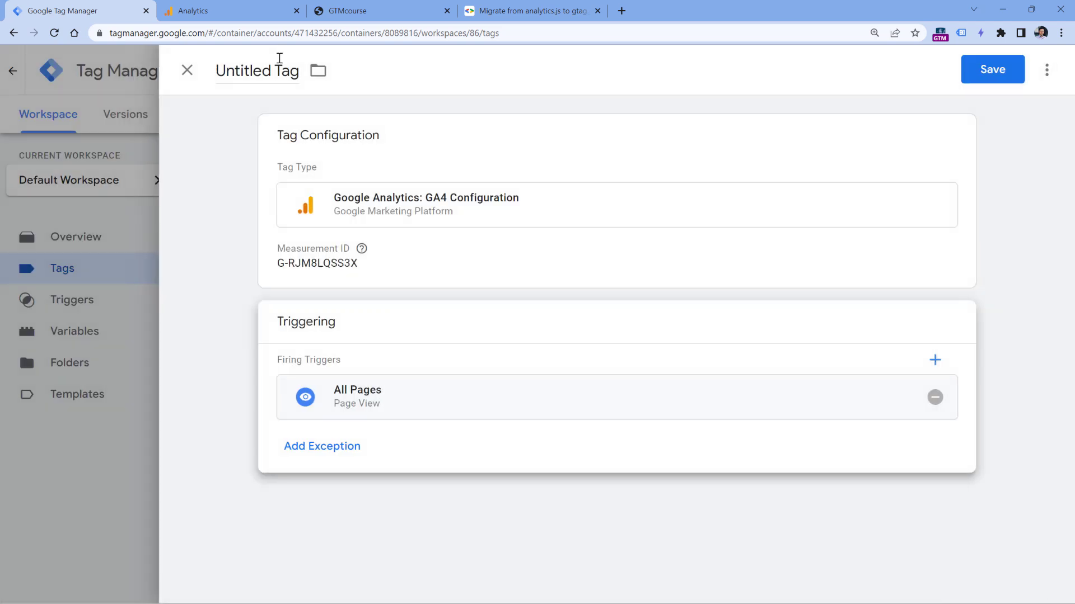
Step: Name the tag "GA4 configuration" and save it
{"action": "left_click", "coordinate": [257, 64]}
{"action": "left_click", "coordinate": [242, 69]}
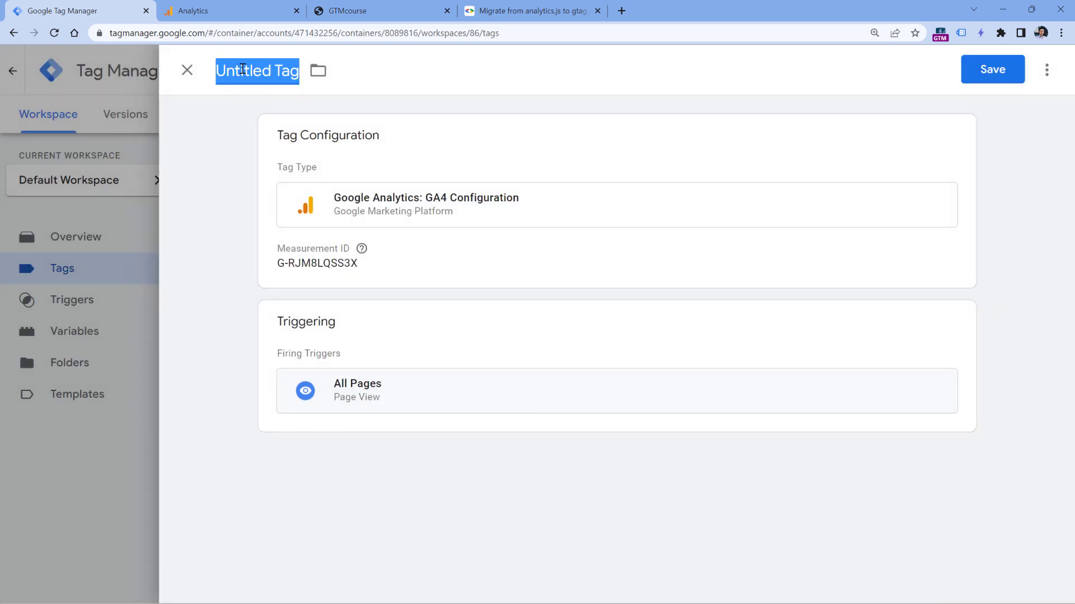
{"action": "type", "text": "GA4 configration"}
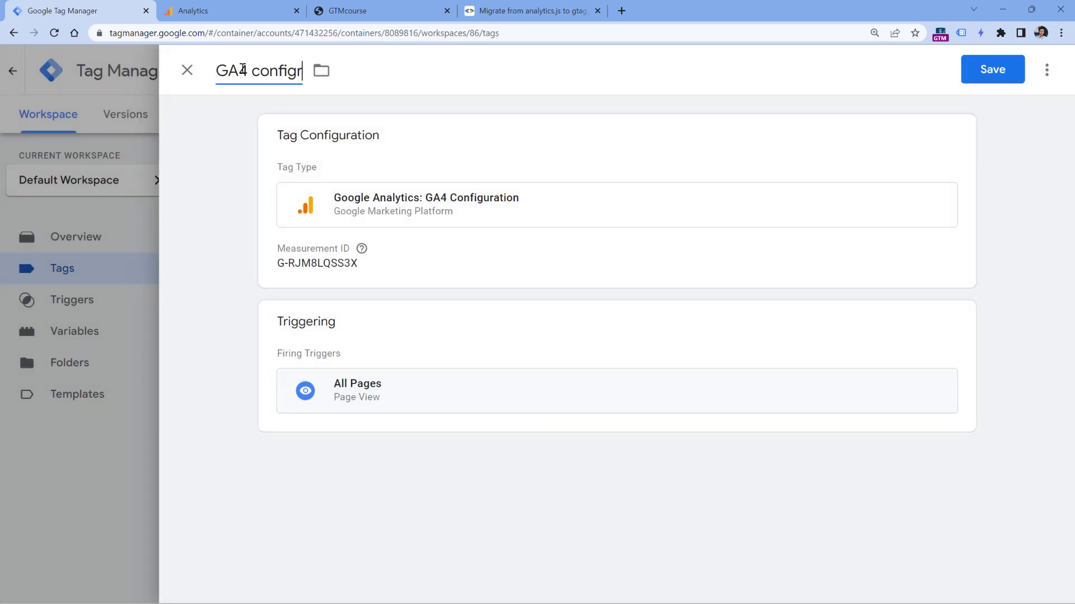
{"action": "key", "text": "BackSpace"}
{"action": "key", "text": "BackSpace"}
{"action": "key", "text": "BackSpace"}
{"action": "key", "text": "BackSpace"}
{"action": "key", "text": "BackSpace"}
{"action": "key", "text": "BackSpace"}
{"action": "type", "text": "uration"}
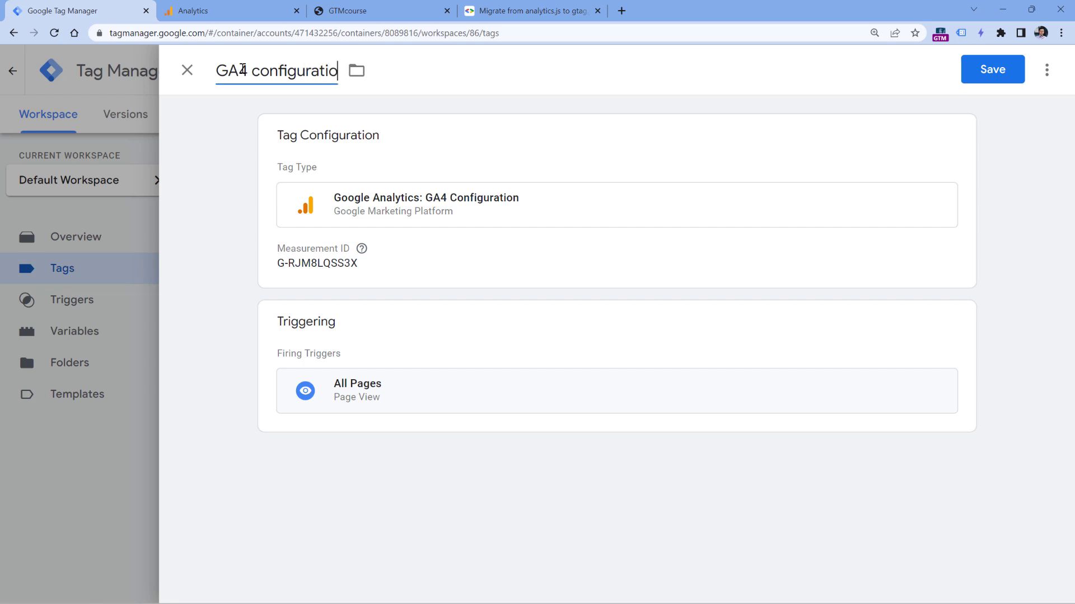
{"action": "key", "text": "ctrl+s"}
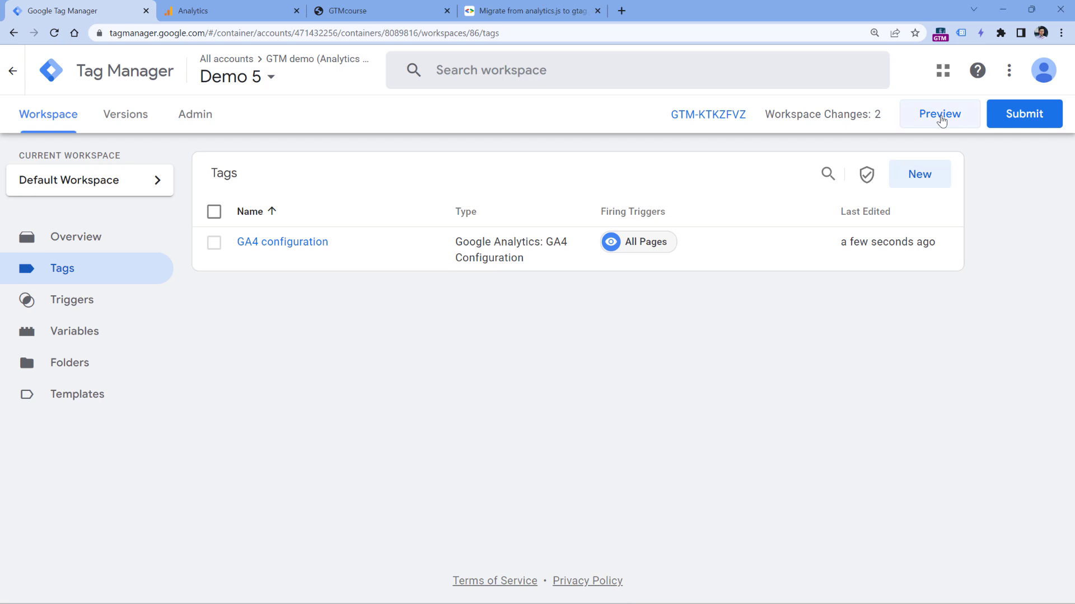
Step: Preview the Demo 5 container on gtmcourse.myshopify.com in Tag Assistant and open the summary of fired tags
{"action": "left_click", "coordinate": [940, 119]}
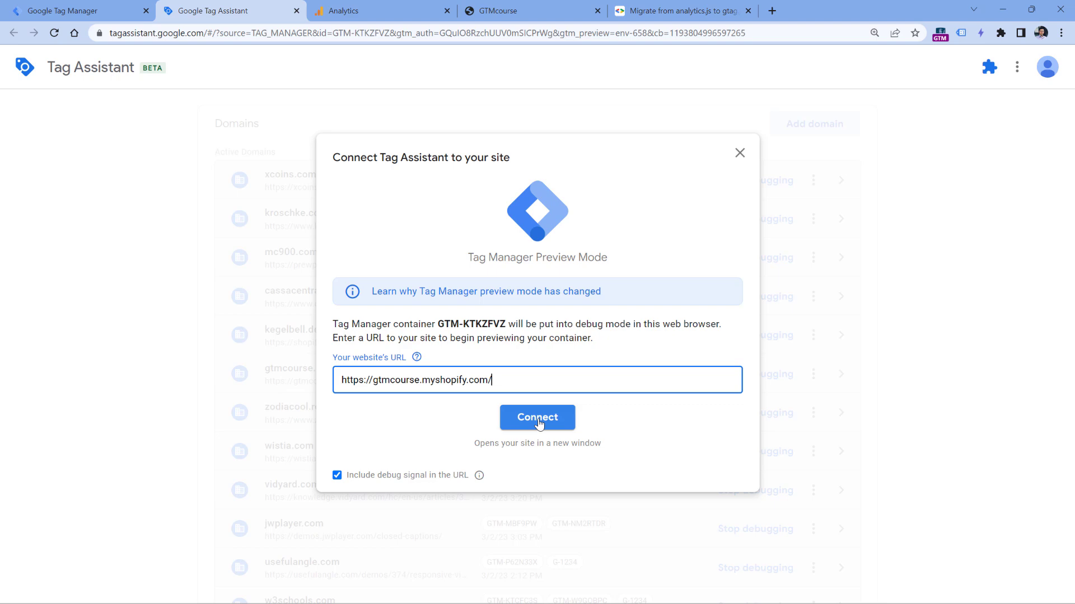
{"action": "left_click", "coordinate": [537, 420]}
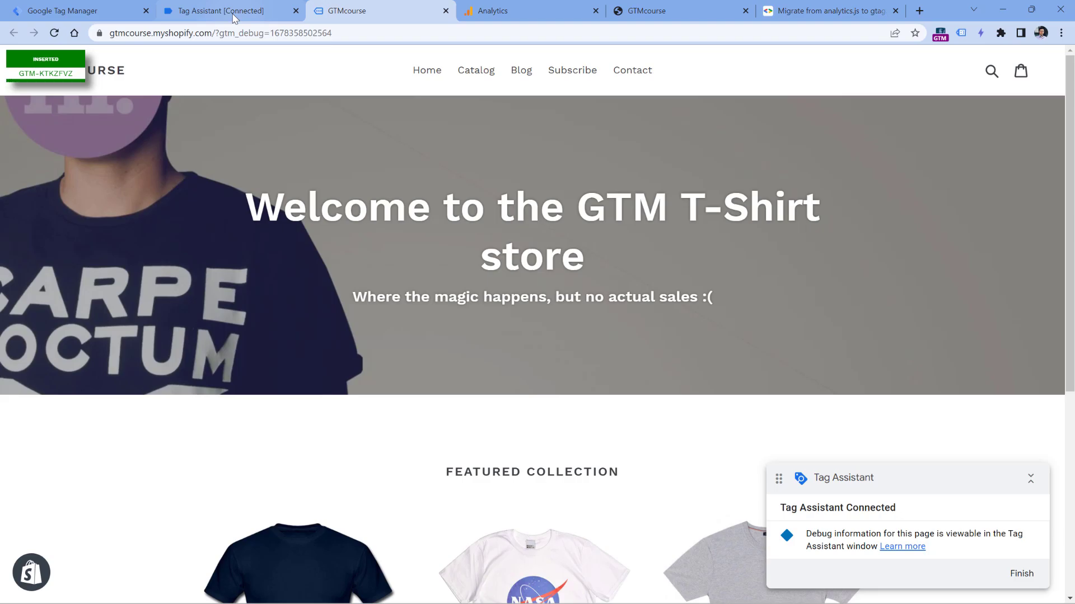
{"action": "left_click", "coordinate": [234, 15]}
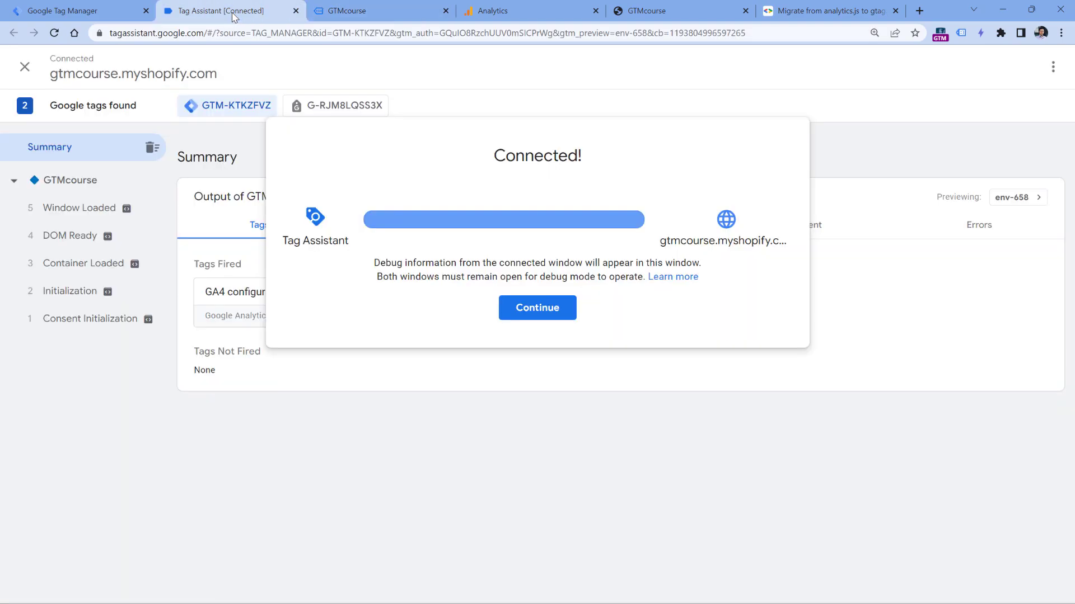
{"action": "left_click", "coordinate": [537, 317]}
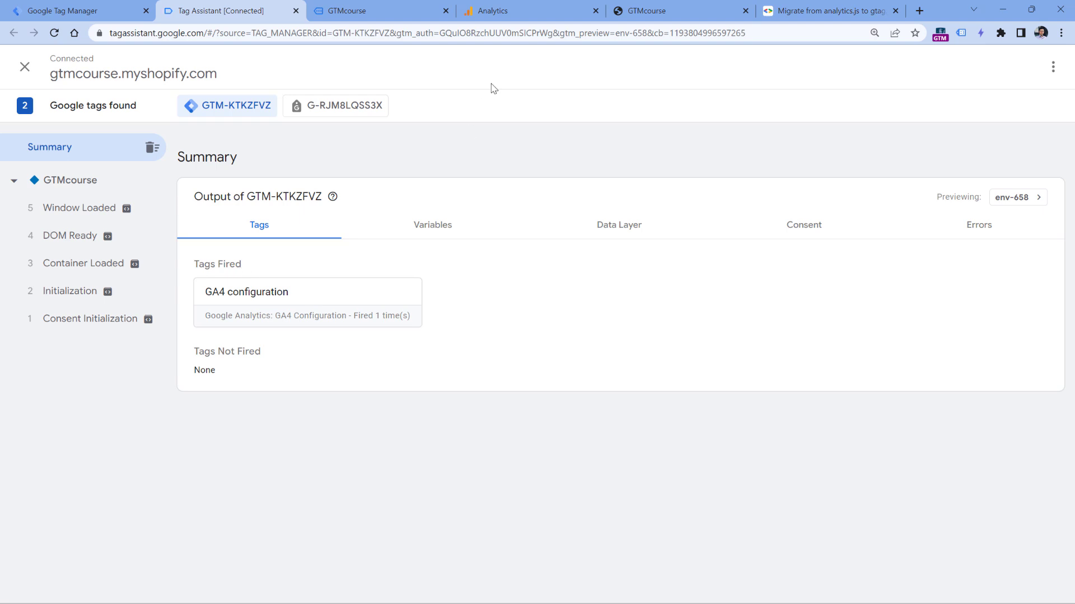
Step: Check the Google Analytics Debugger extension's status and inspect incoming events in DebugView of the Quick GA4 migration demo property
{"action": "left_click", "coordinate": [1000, 33]}
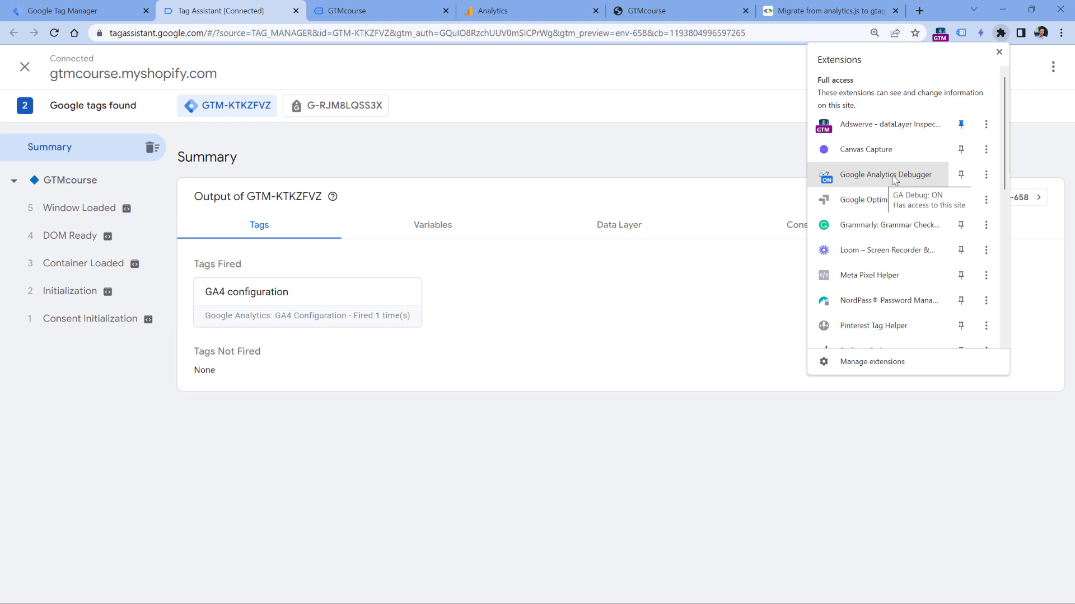
{"action": "left_click", "coordinate": [526, 17]}
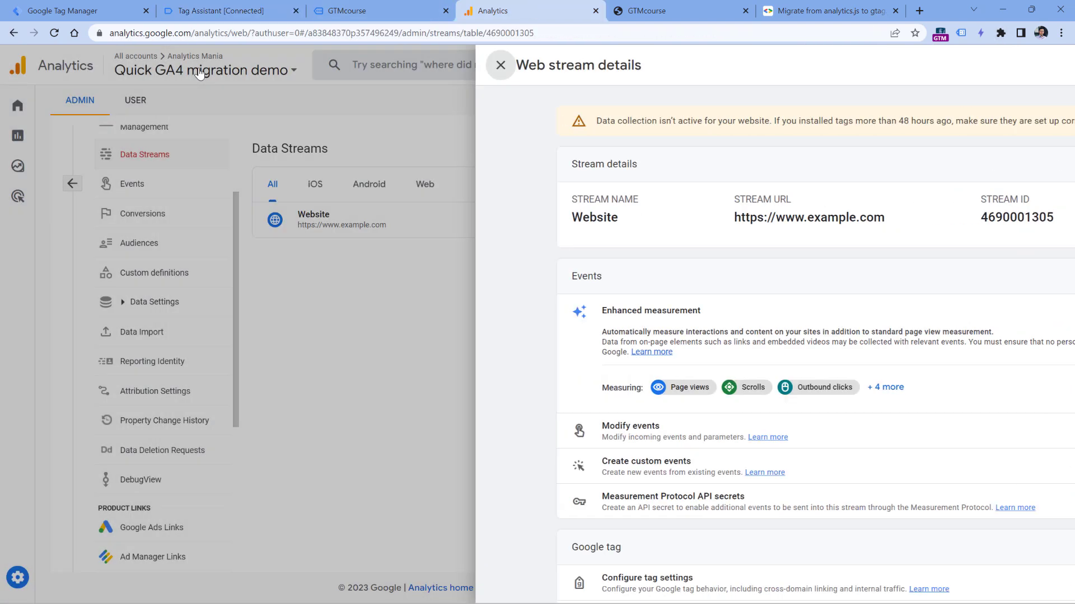
{"action": "left_click", "coordinate": [199, 73]}
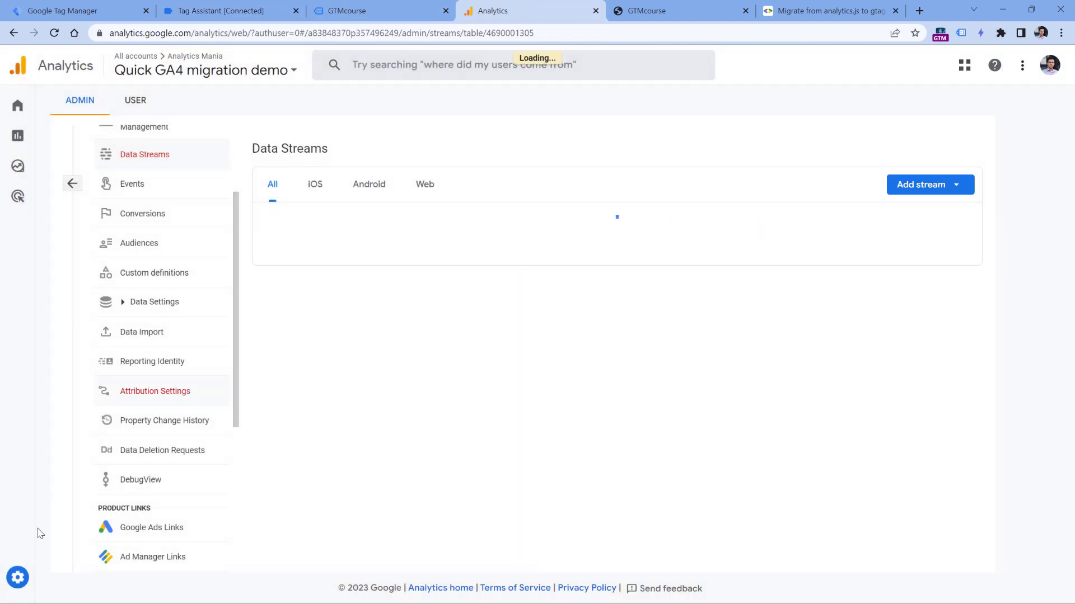
{"action": "scroll", "coordinate": [168, 392], "scroll_direction": "down", "scroll_amount": 2}
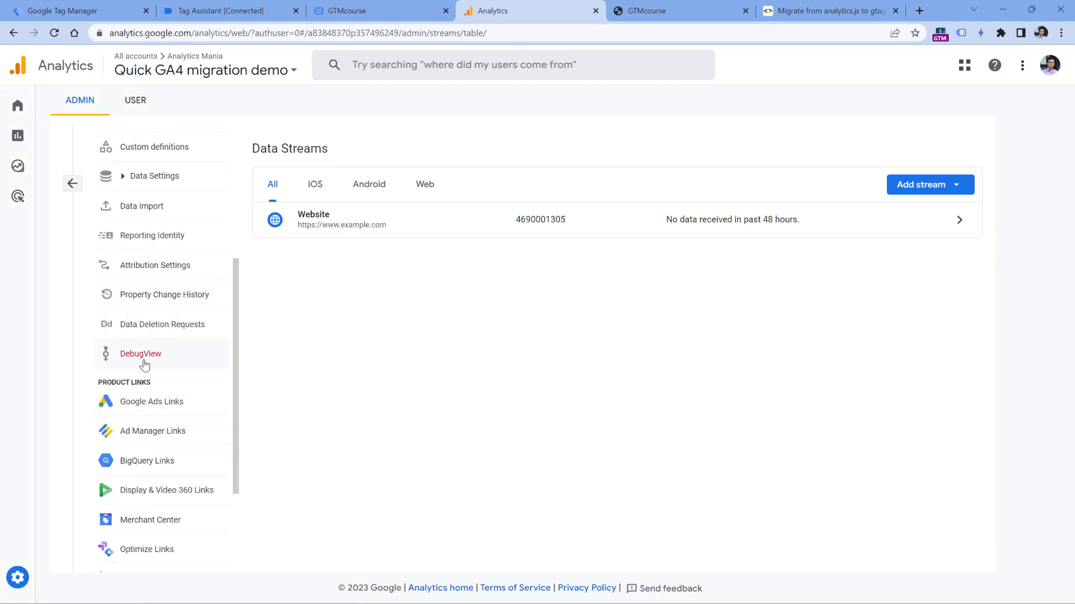
{"action": "left_click", "coordinate": [143, 356]}
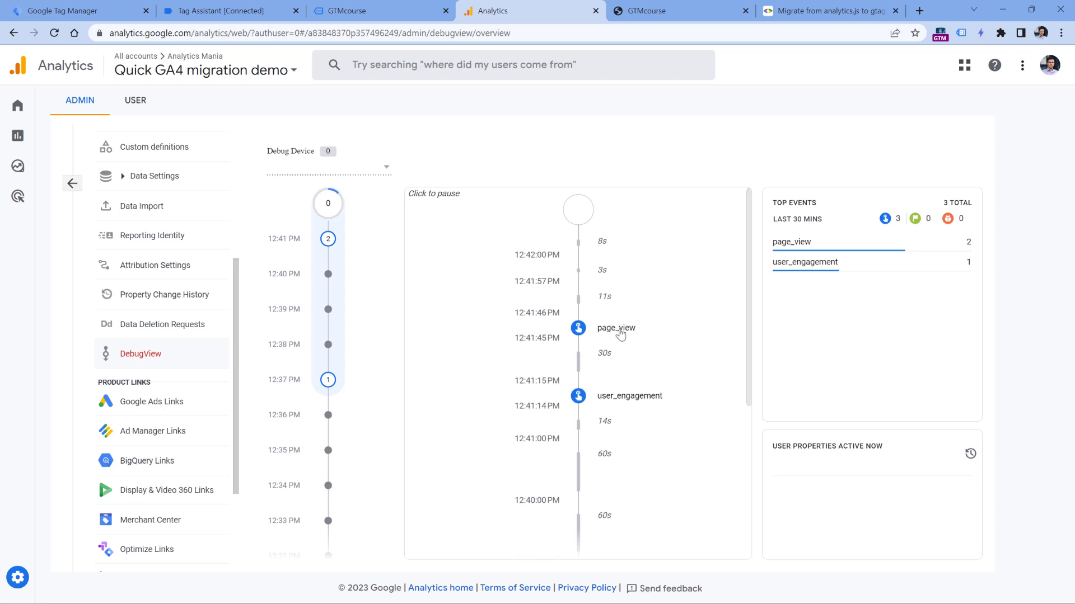
{"action": "left_click", "coordinate": [84, 11]}
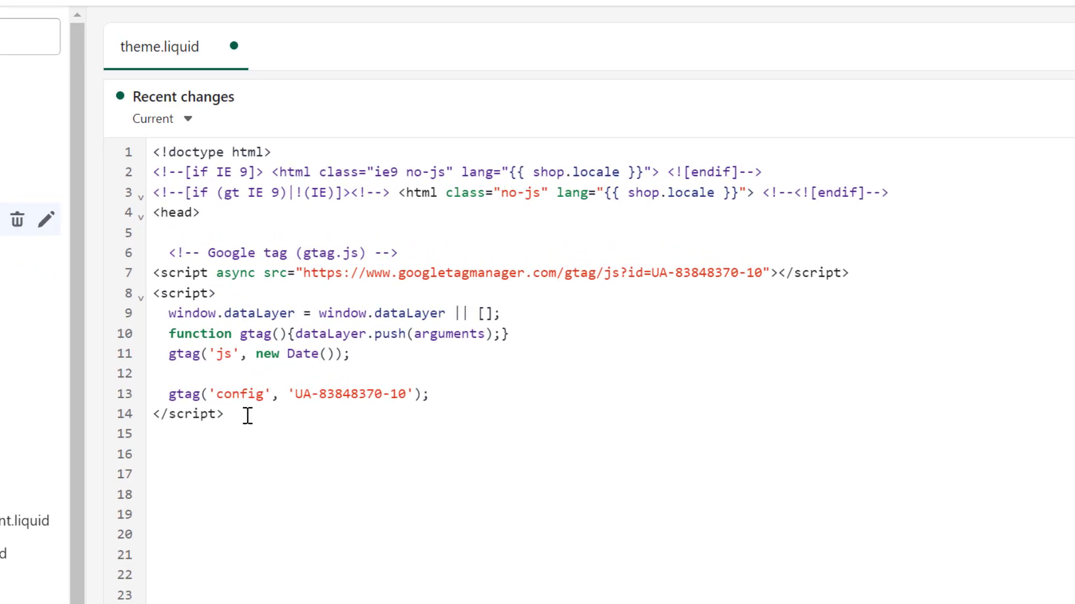
Step: In theme.liquid in the Shopify code editor, examine the gtag.js snippet and both places holding the Universal Analytics tracking ID
{"action": "left_click_drag", "start_coordinate": [246, 415], "coordinate": [153, 272]}
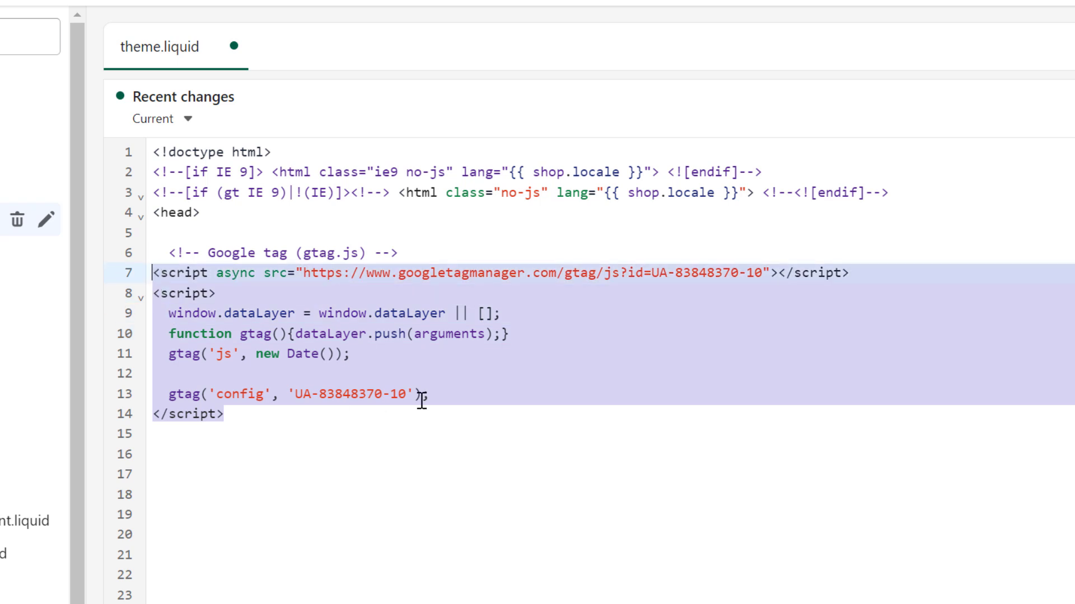
{"action": "left_click", "coordinate": [567, 360]}
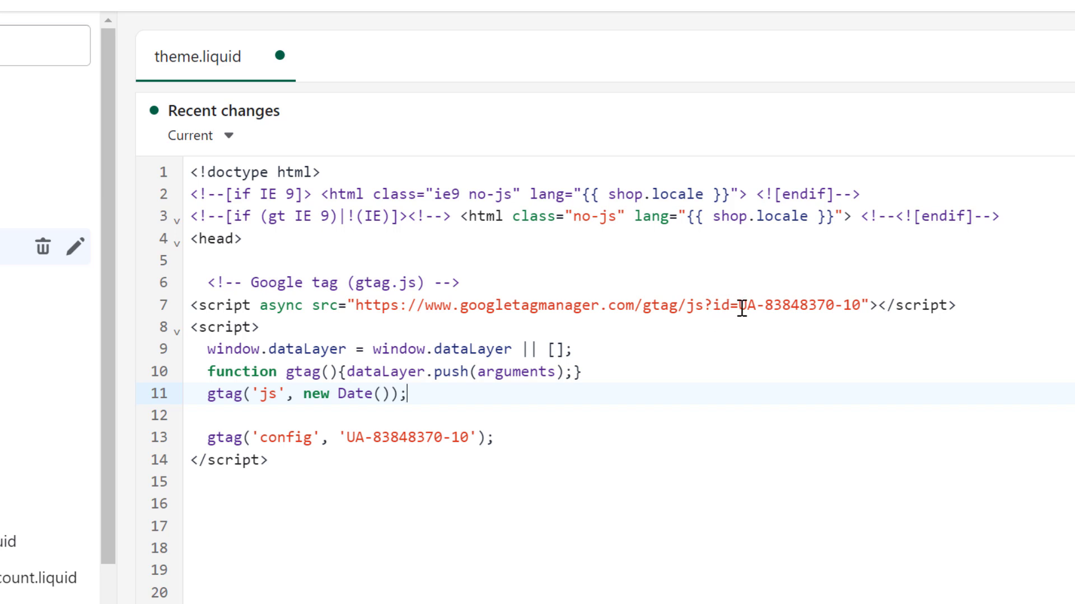
{"action": "left_click_drag", "start_coordinate": [737, 305], "coordinate": [863, 305]}
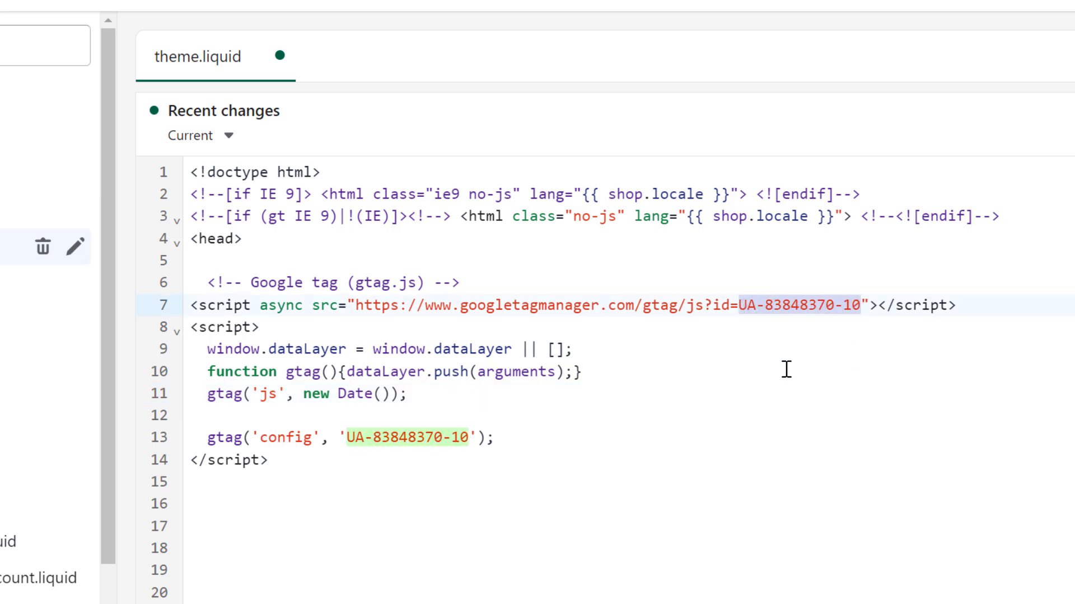
{"action": "triple_click", "coordinate": [746, 309]}
{"action": "left_click_drag", "start_coordinate": [738, 305], "coordinate": [859, 305]}
{"action": "left_click_drag", "start_coordinate": [346, 437], "coordinate": [474, 437]}
{"action": "left_click", "coordinate": [524, 449]}
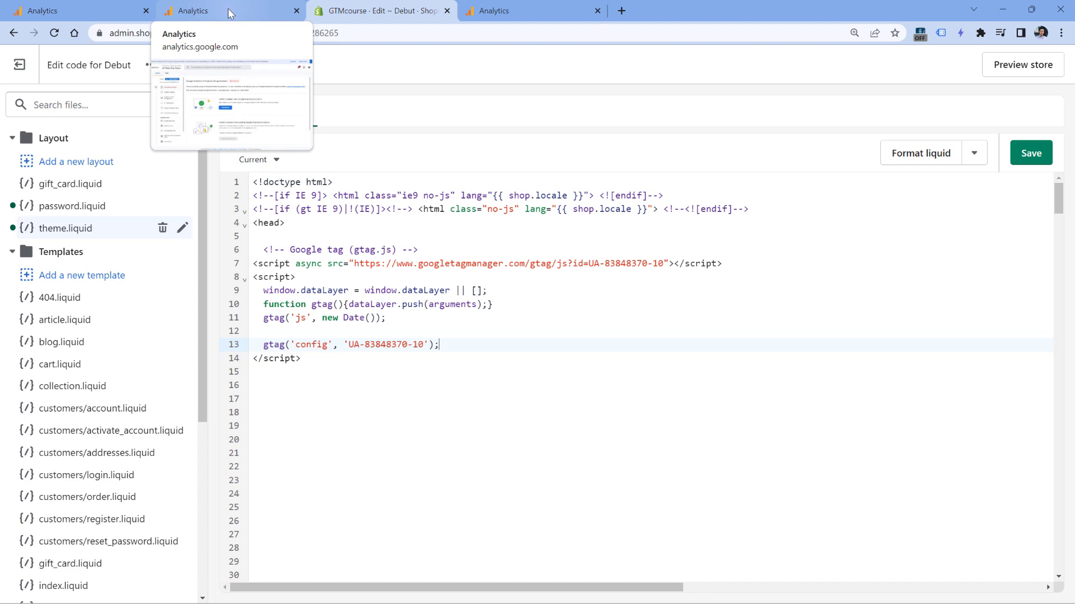
Step: Switch to Google Analytics and open the Website data stream's details in the Quick GA4 migration demo property
{"action": "left_click", "coordinate": [228, 11]}
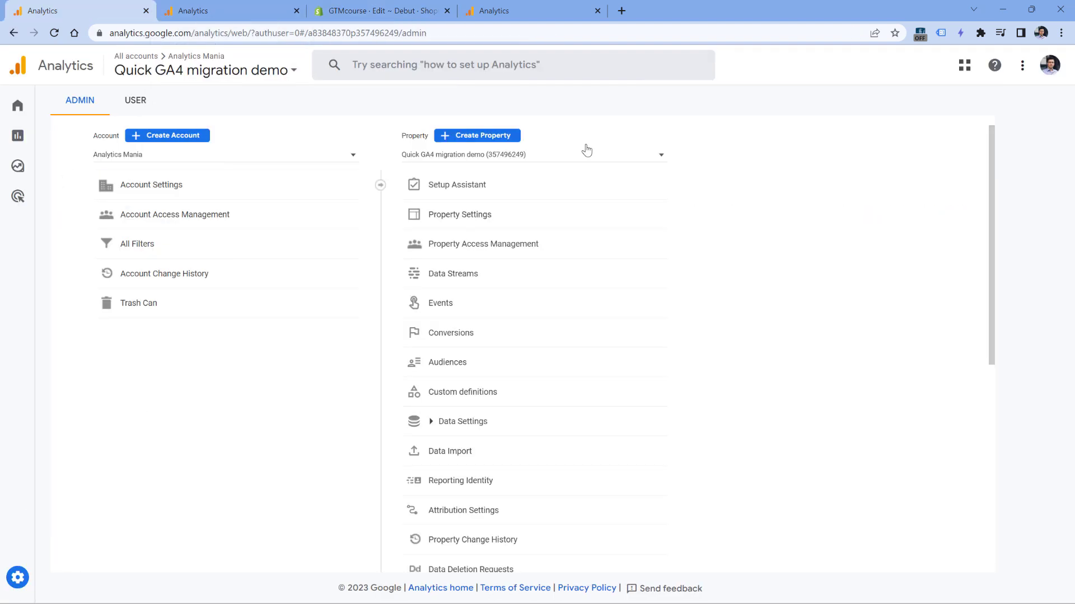
{"action": "left_click", "coordinate": [457, 280]}
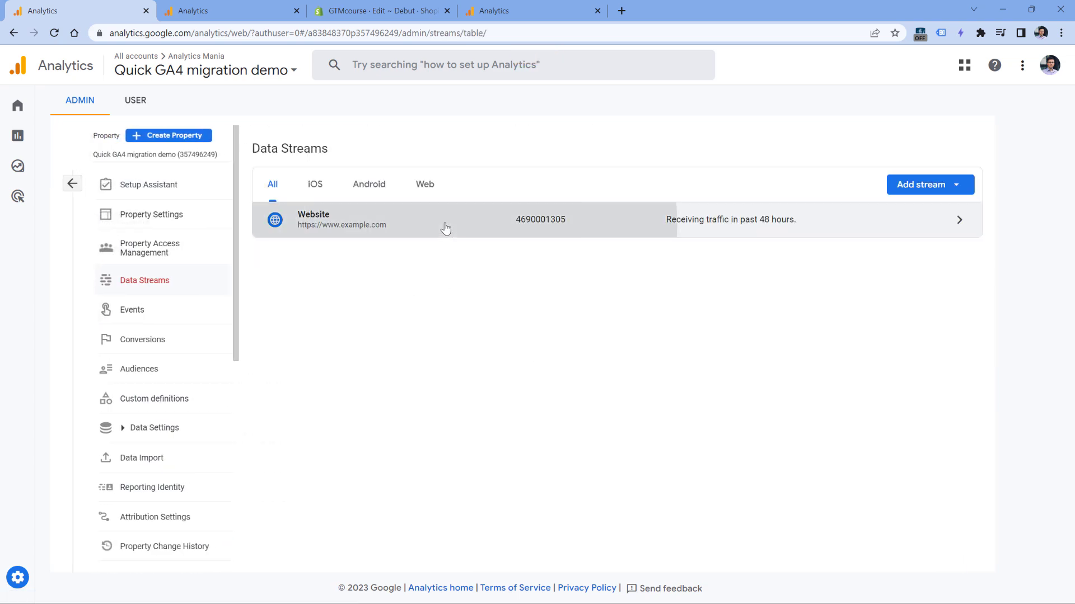
{"action": "left_click", "coordinate": [448, 230]}
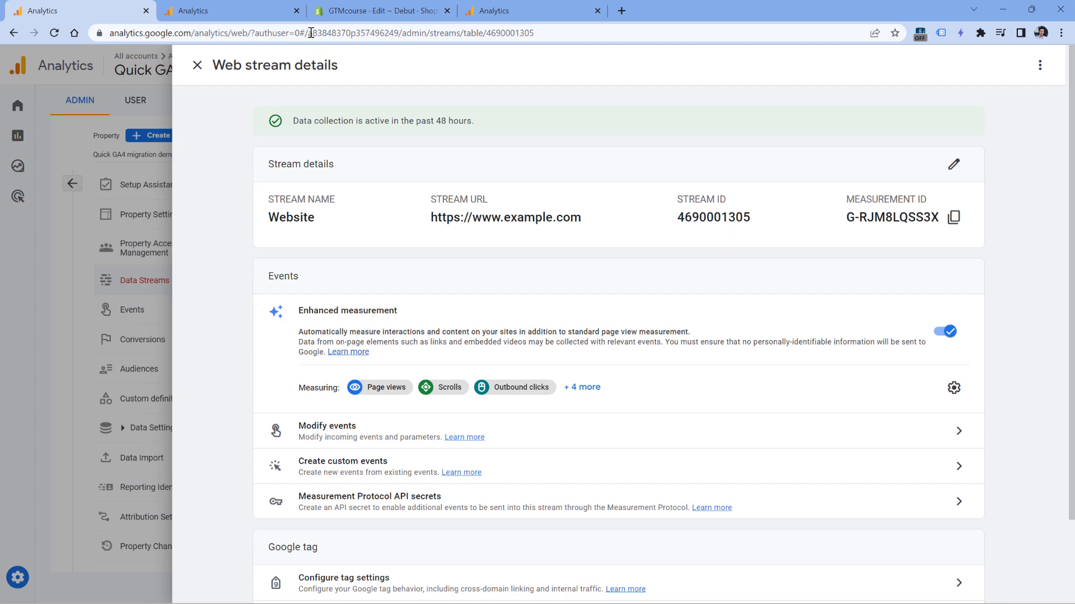
Step: In Shopify's theme.liquid, duplicate the gtag config line directly below the existing Universal Analytics one
{"action": "left_click", "coordinate": [371, 6]}
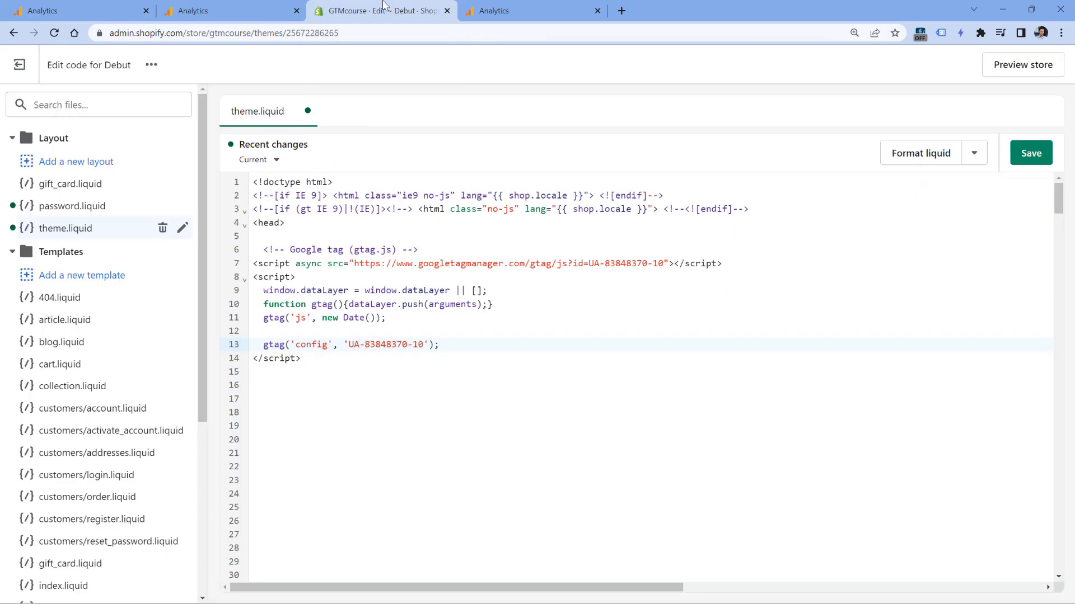
{"action": "left_click_drag", "start_coordinate": [441, 345], "coordinate": [265, 344]}
{"action": "key", "text": "ctrl+c"}
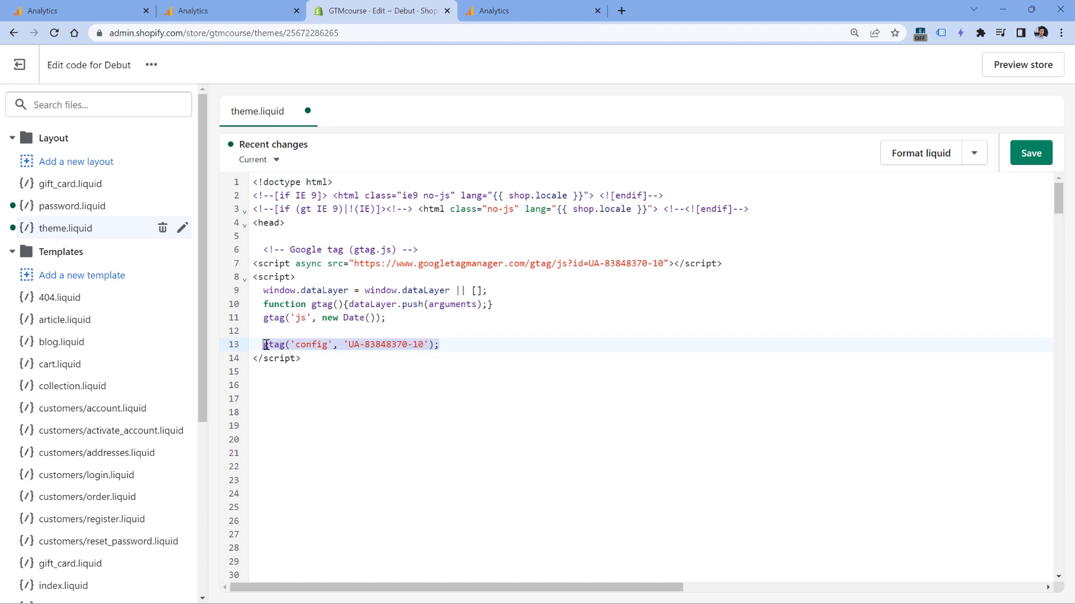
{"action": "left_click", "coordinate": [458, 343]}
{"action": "key", "text": "Return"}
{"action": "key", "text": "ctrl+v"}
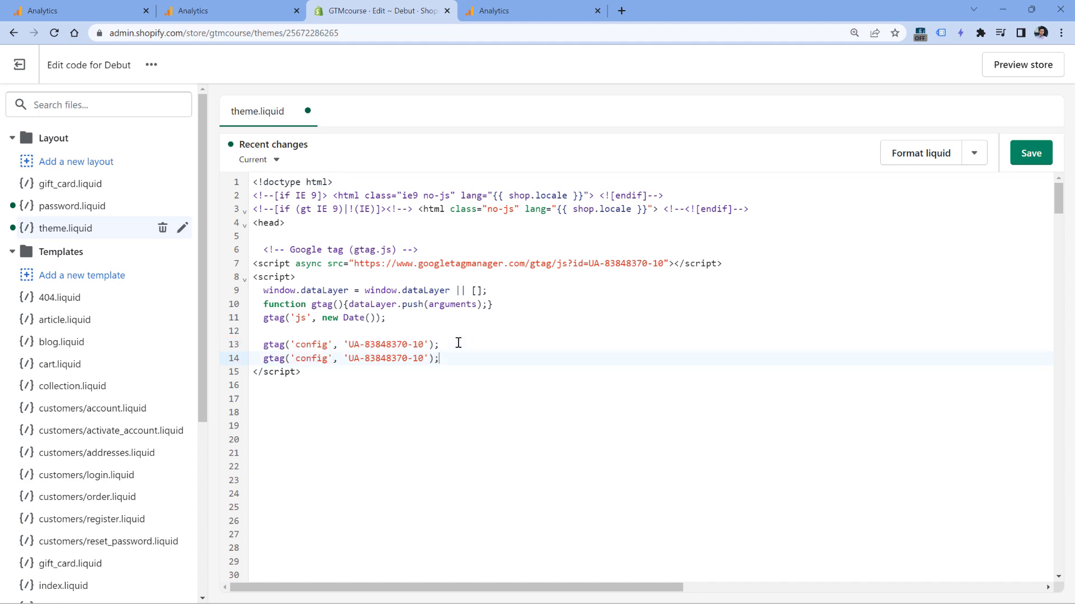
Step: Copy the Website stream's measurement ID and replace the Universal Analytics ID with it in the second config line and the gtag.js script URL
{"action": "left_click", "coordinate": [129, 10]}
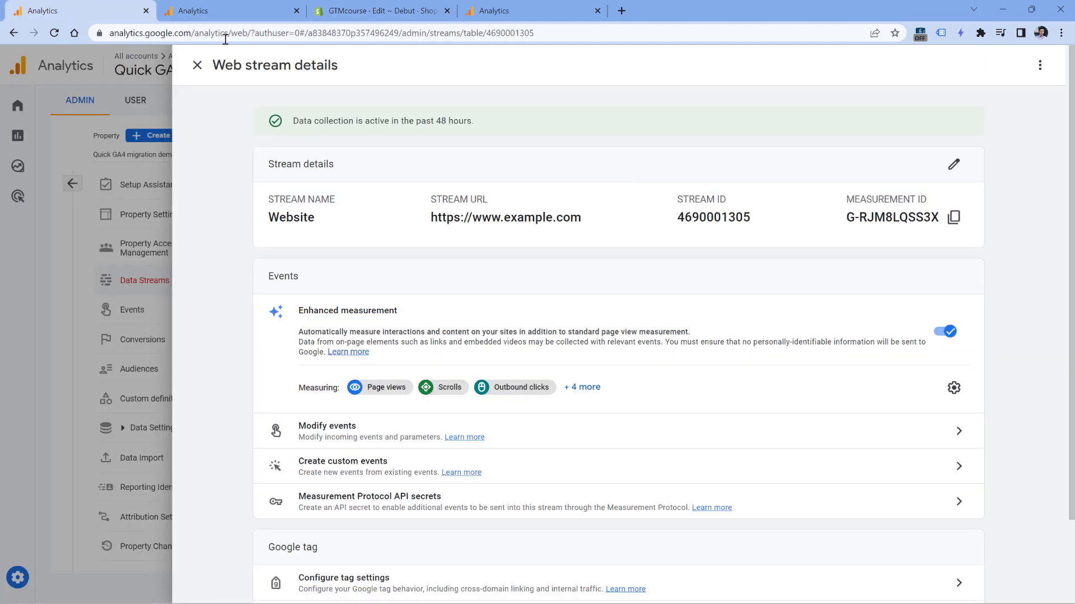
{"action": "left_click", "coordinate": [954, 217]}
{"action": "left_click", "coordinate": [395, 8]}
{"action": "left_click_drag", "start_coordinate": [348, 358], "coordinate": [424, 358]}
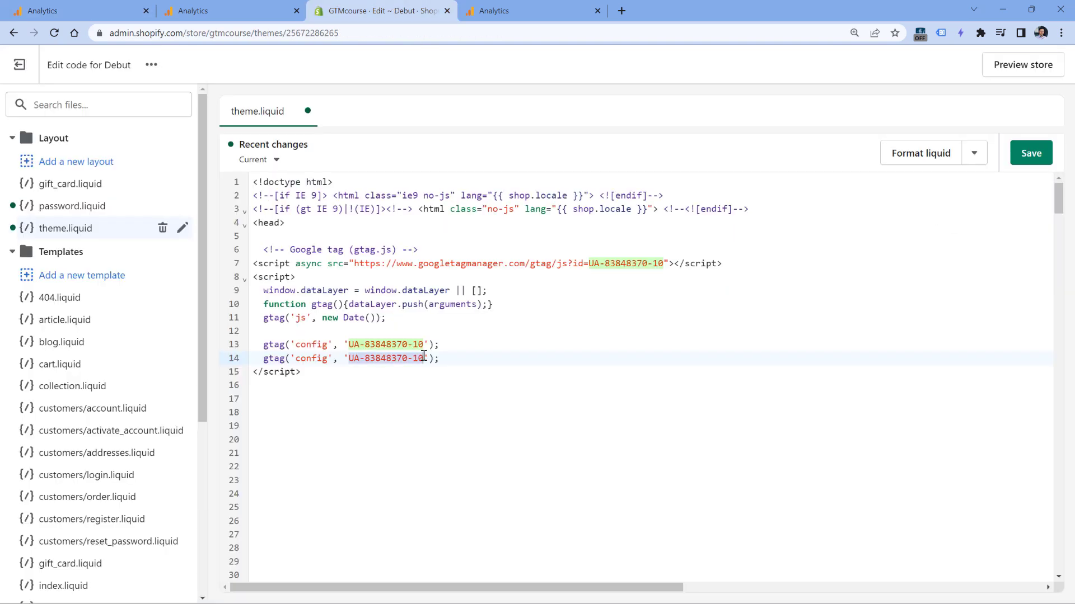
{"action": "key", "text": "ctrl+v"}
{"action": "left_click_drag", "start_coordinate": [590, 263], "coordinate": [664, 264]}
{"action": "key", "text": "ctrl+v"}
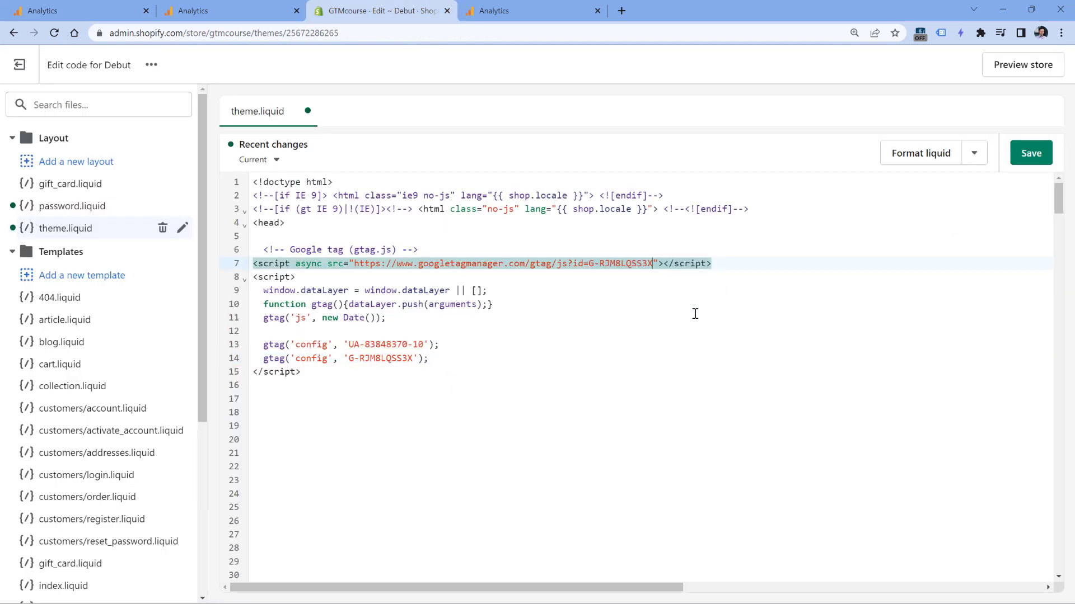
{"action": "left_click", "coordinate": [694, 313]}
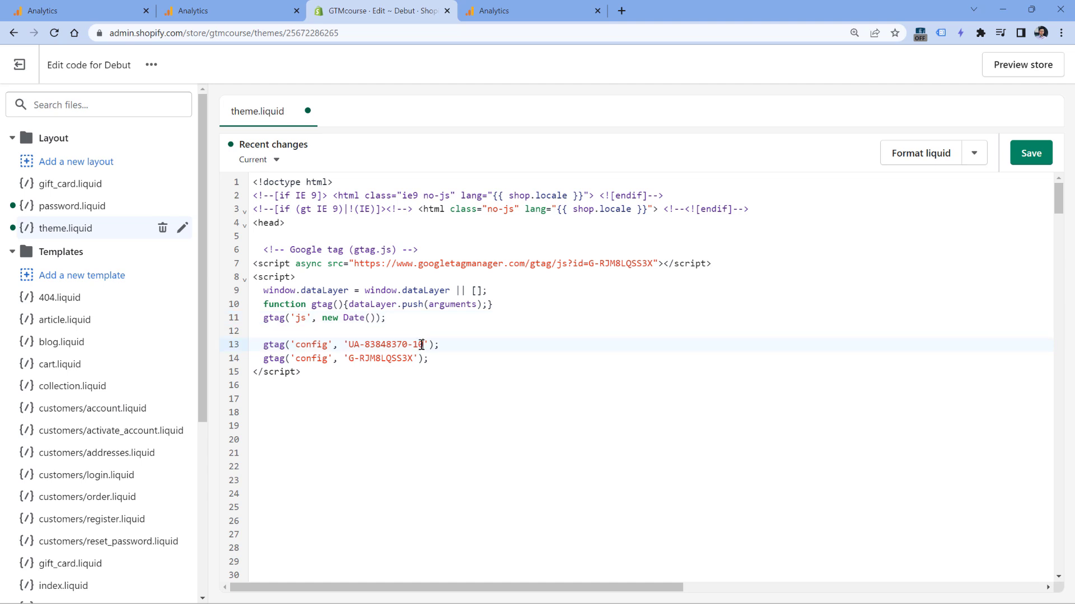
Step: Try deleting the Universal Analytics config line from the gtag snippet, and undo the deletion
{"action": "left_click_drag", "start_coordinate": [423, 344], "coordinate": [352, 345]}
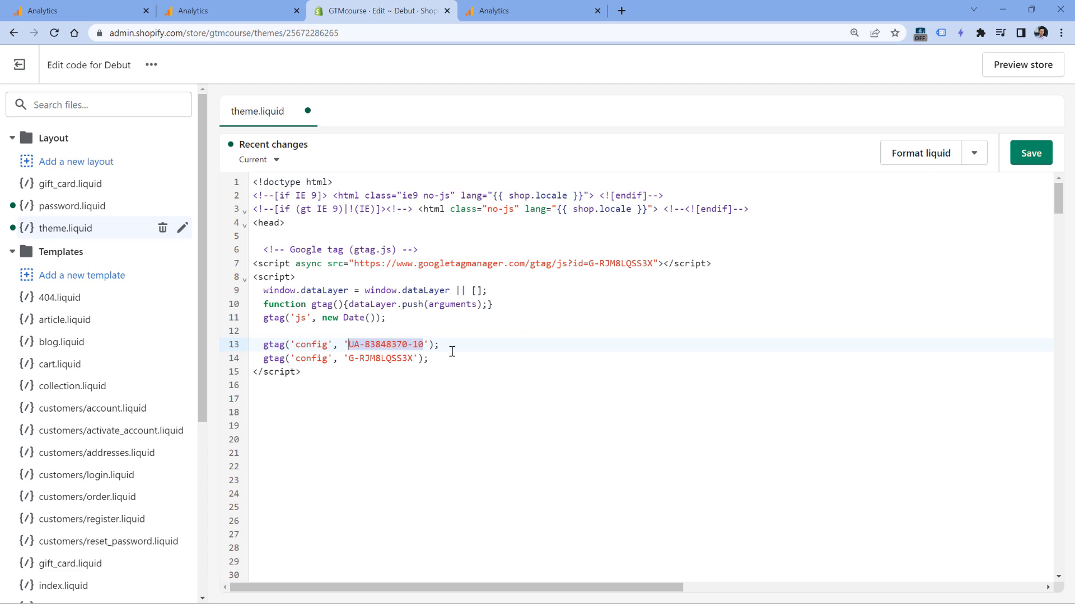
{"action": "left_click_drag", "start_coordinate": [460, 344], "coordinate": [247, 348]}
{"action": "key", "text": "BackSpace"}
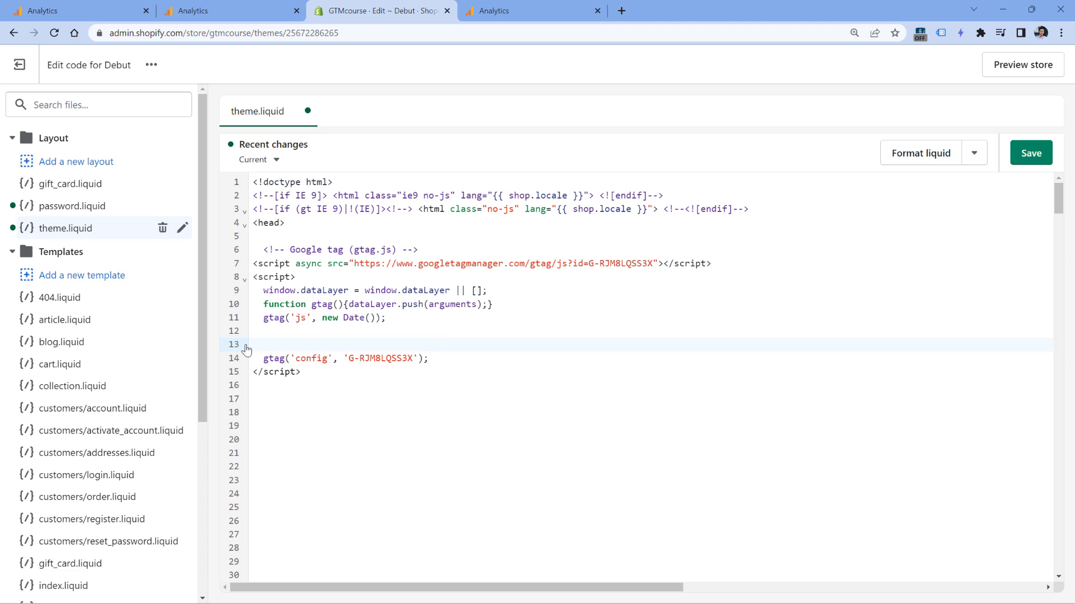
{"action": "key", "text": "ctrl+z"}
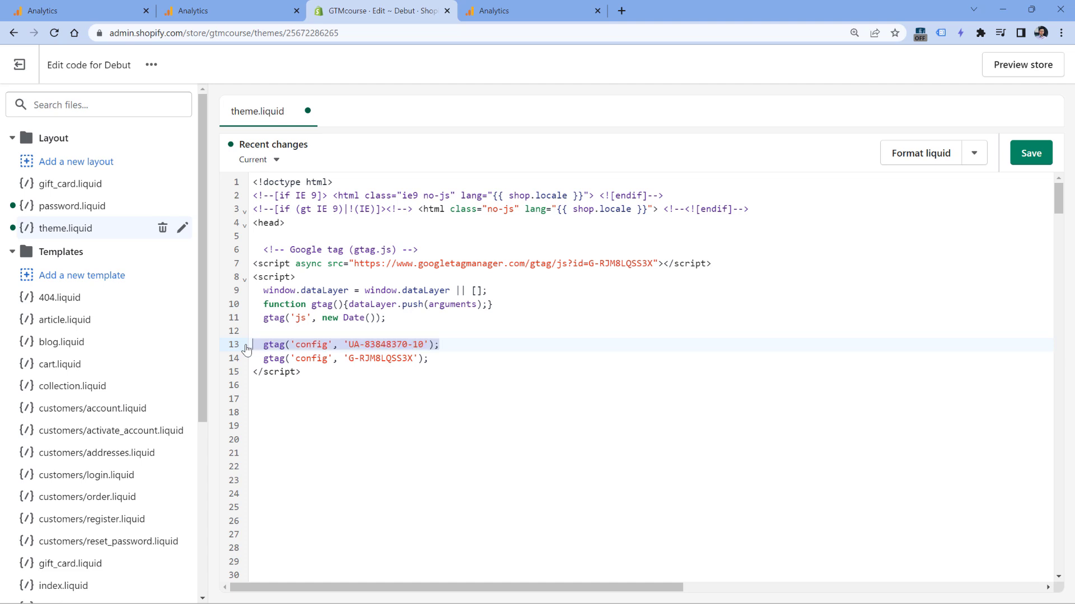
{"action": "left_click", "coordinate": [438, 356]}
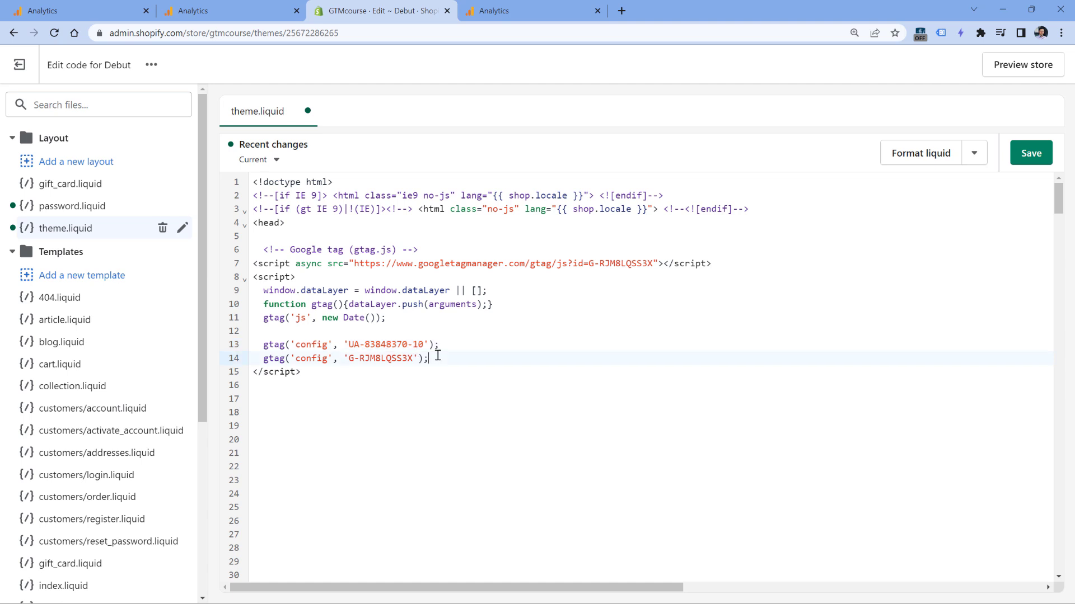
Step: Save theme.liquid and load the Catalog page of the demo store to send page views
{"action": "left_click", "coordinate": [1031, 154]}
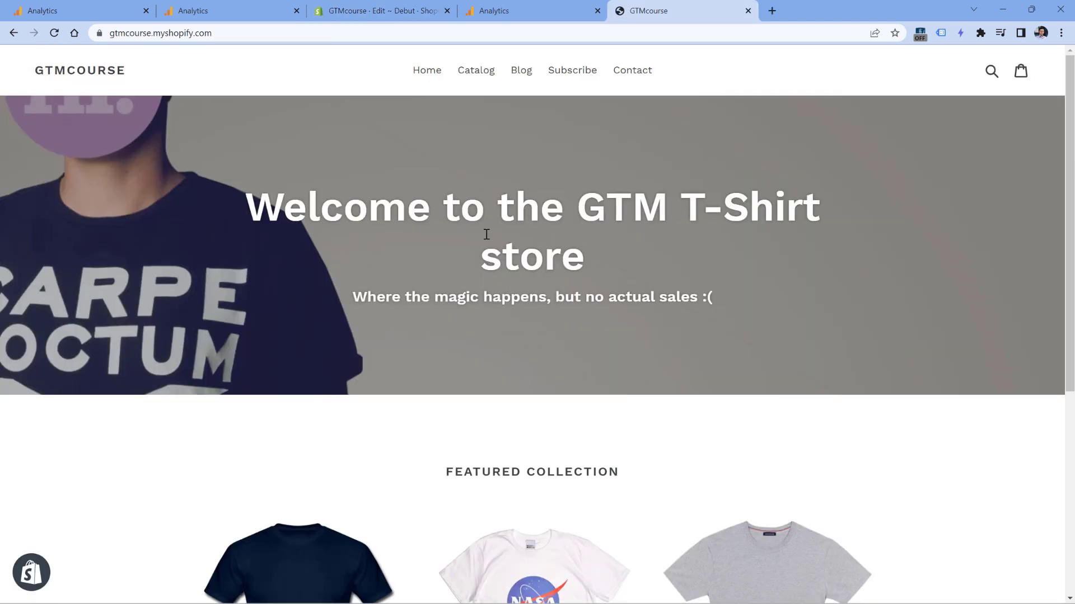
{"action": "left_click", "coordinate": [476, 71]}
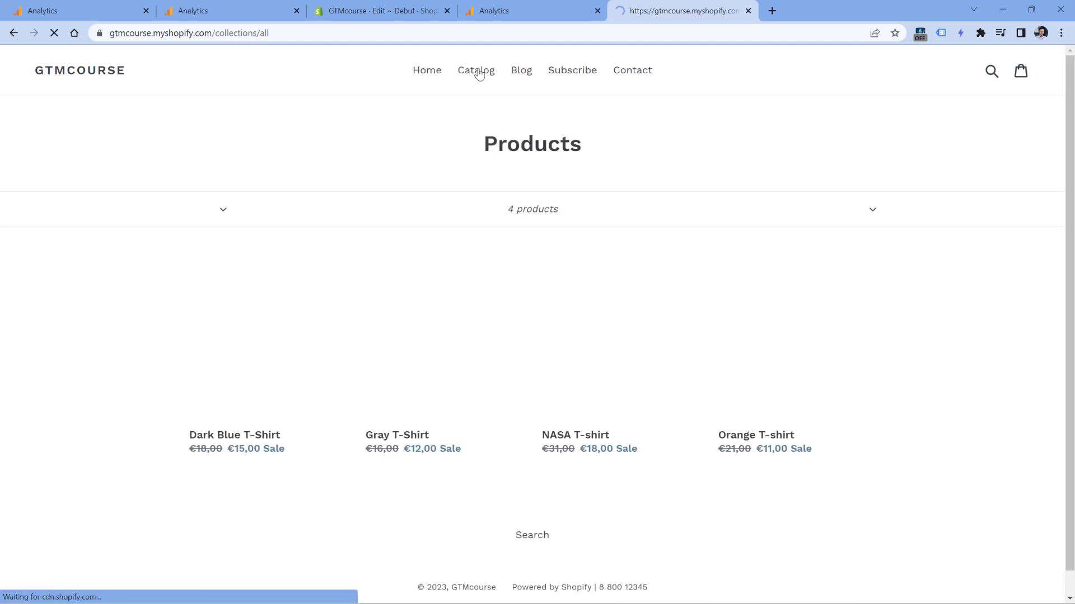
Step: Review both config lines in theme.liquid, and check the Realtime Overview report of the Demo UA property in Google Analytics
{"action": "left_click", "coordinate": [375, 11]}
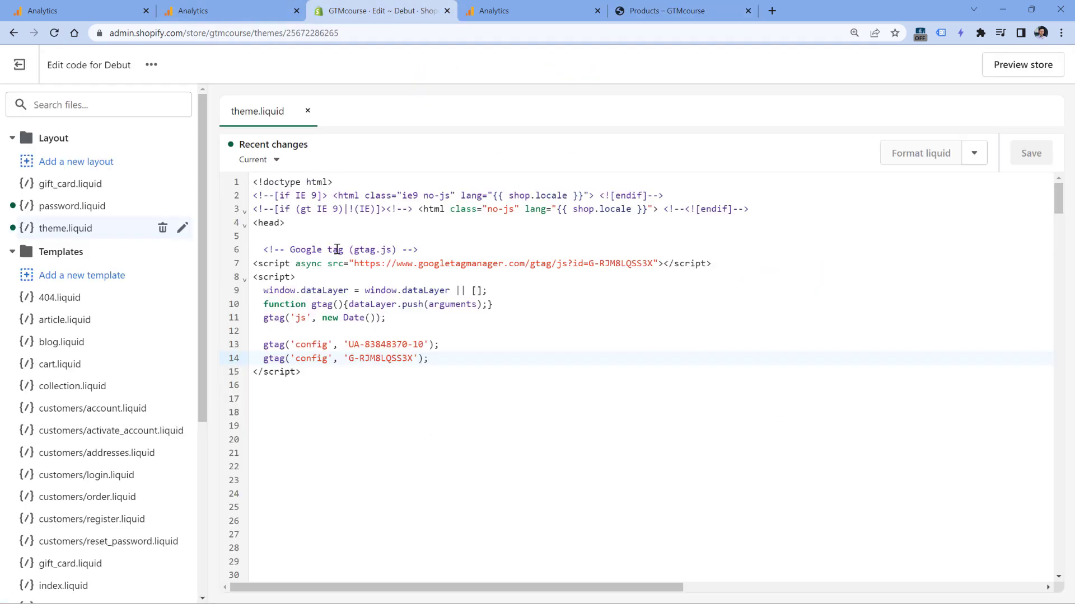
{"action": "left_click_drag", "start_coordinate": [447, 356], "coordinate": [259, 343]}
{"action": "left_click", "coordinate": [193, 10]}
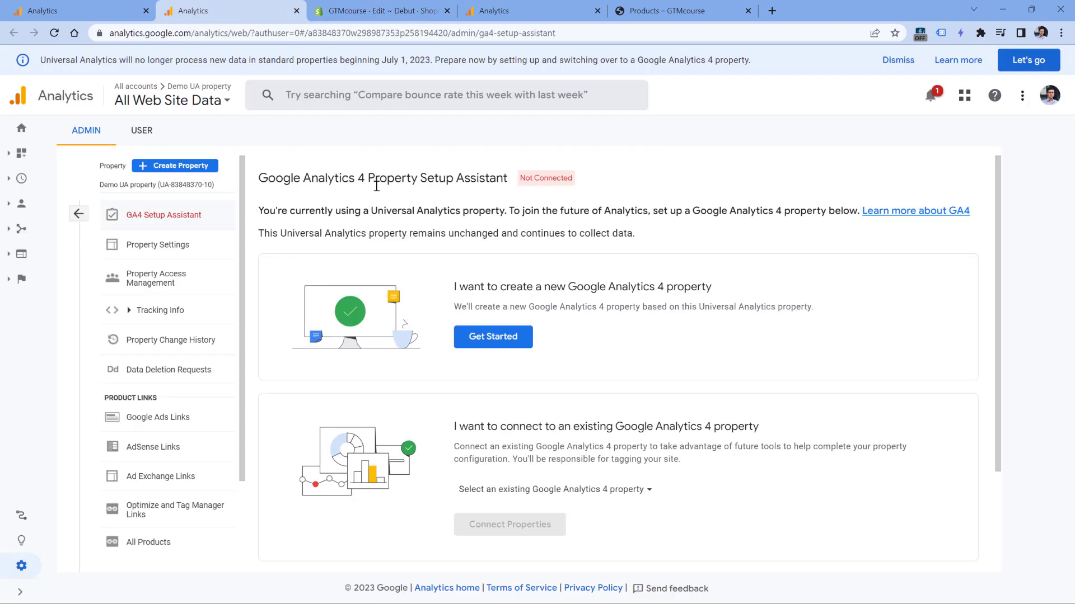
{"action": "left_click", "coordinate": [21, 178]}
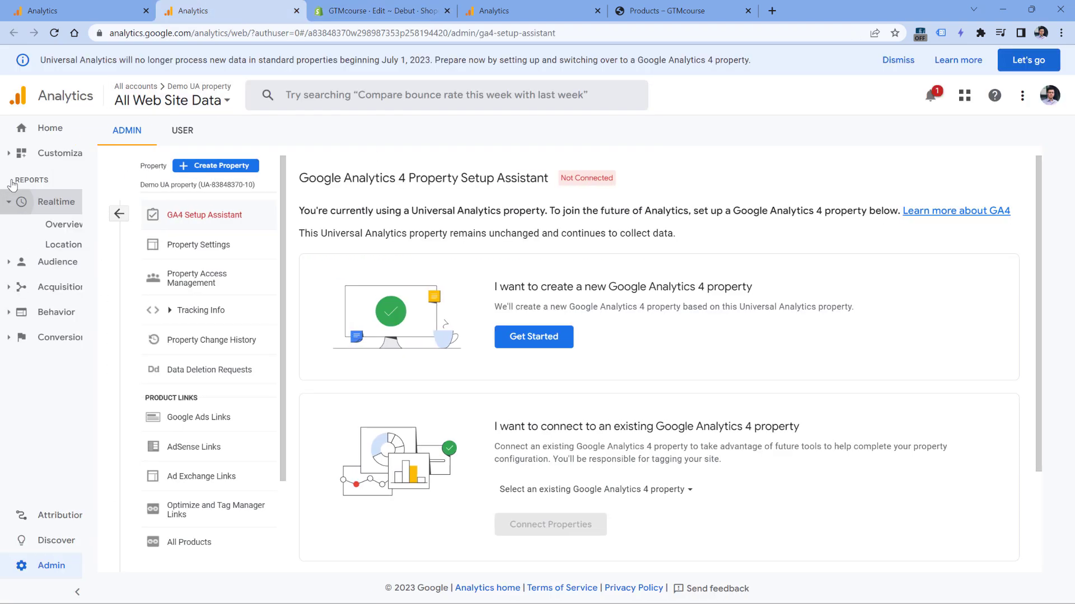
{"action": "left_click", "coordinate": [90, 222]}
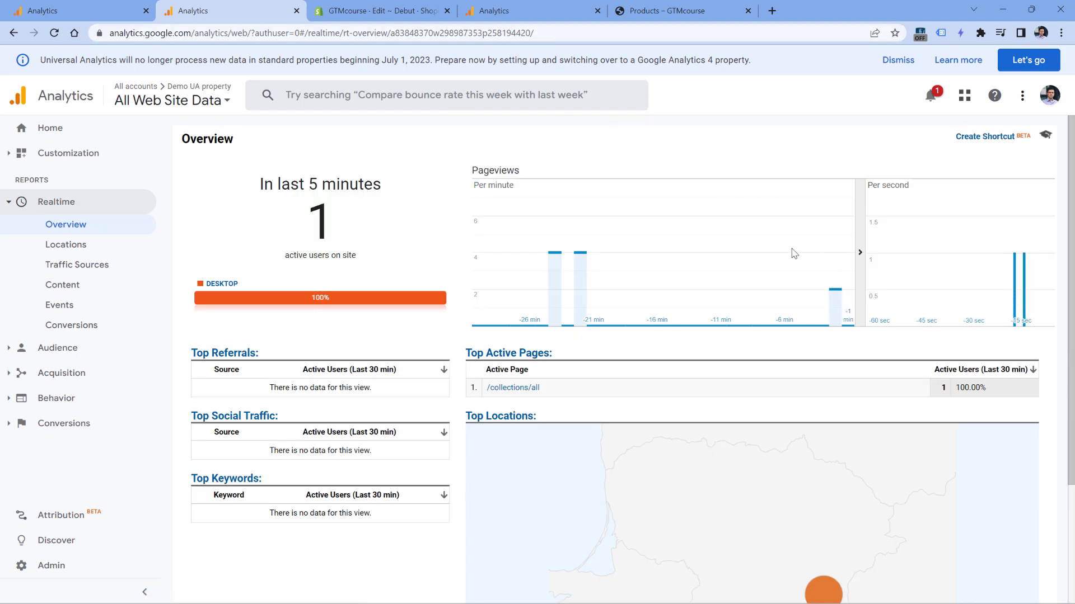
Step: Check the Realtime report of the Quick GA4 migration demo property, including the most recent users-per-minute bar
{"action": "left_click", "coordinate": [82, 7]}
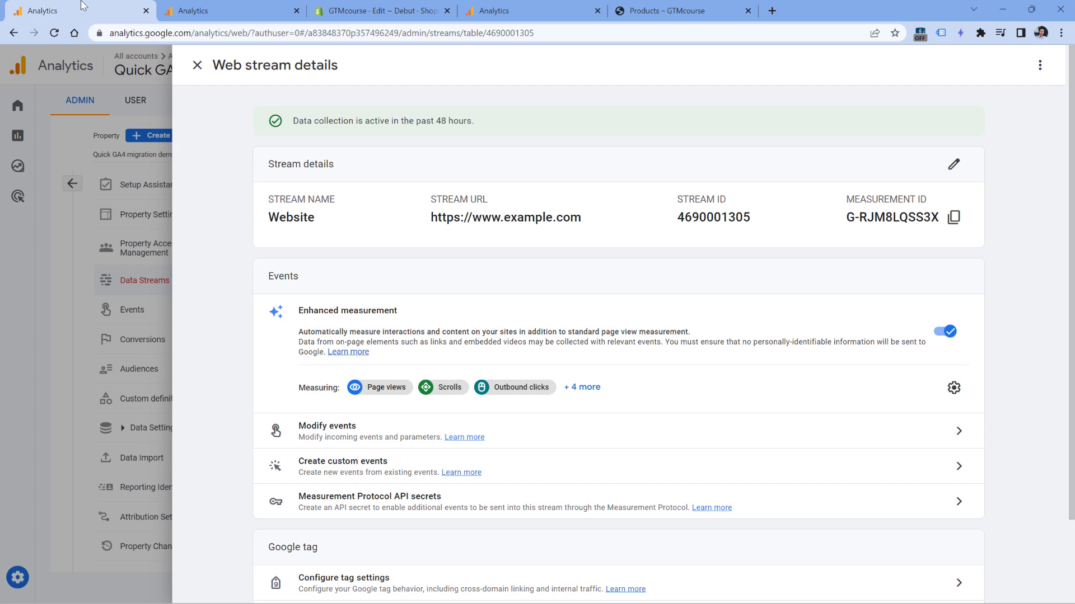
{"action": "left_click", "coordinate": [127, 169]}
{"action": "left_click", "coordinate": [48, 140]}
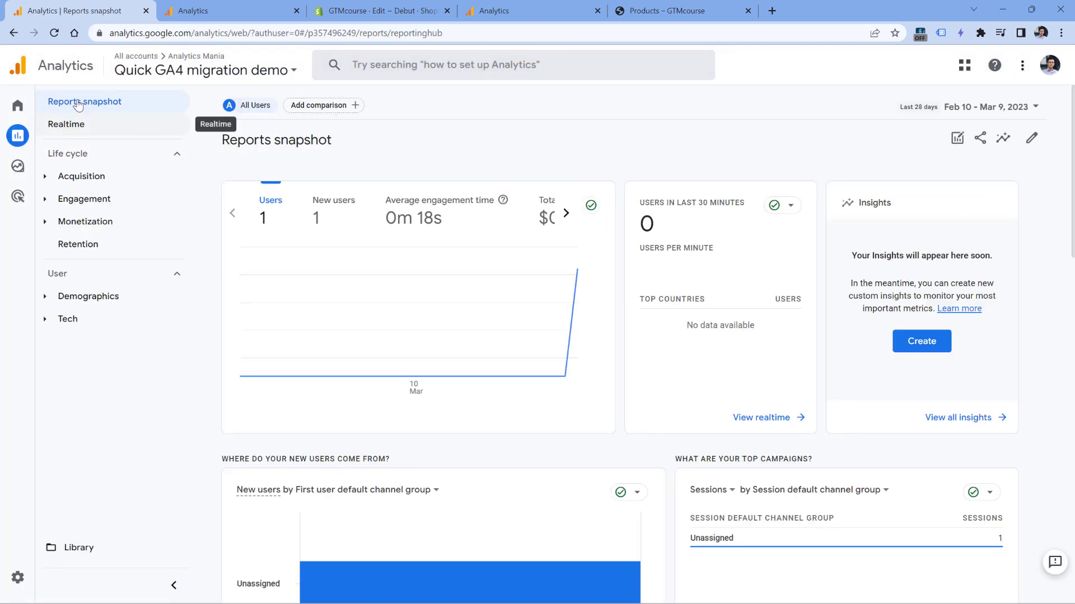
{"action": "left_click", "coordinate": [83, 124]}
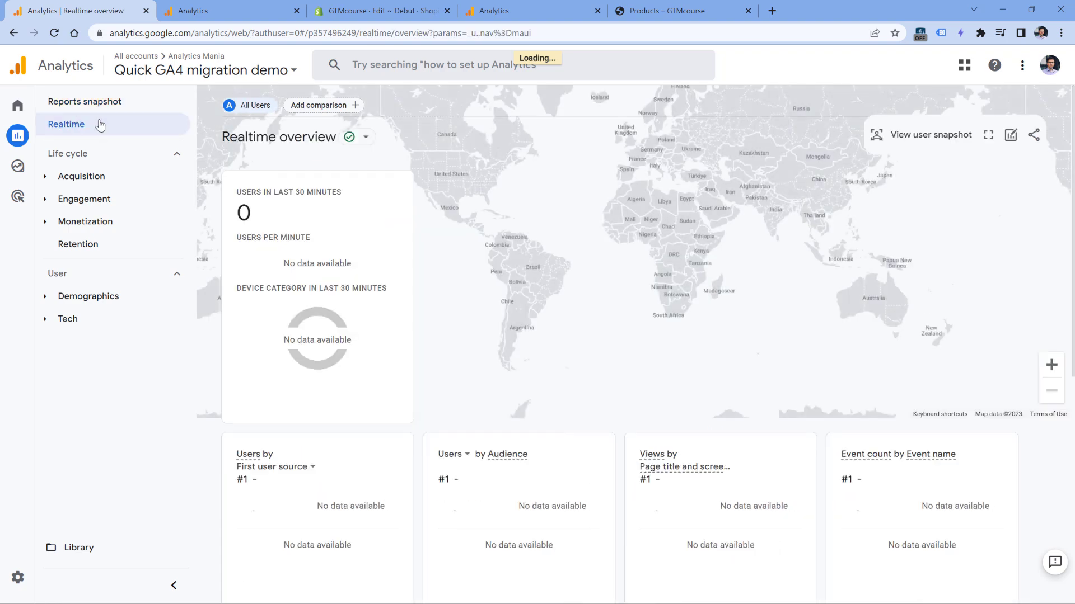
{"action": "mouse_move", "coordinate": [392, 263]}
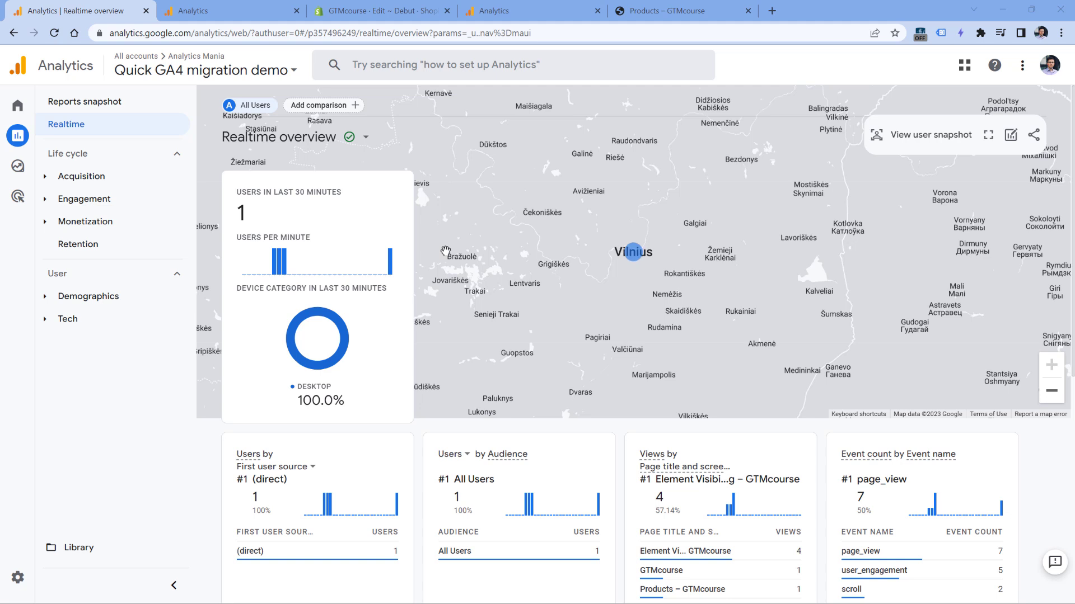
{"action": "mouse_move", "coordinate": [392, 266]}
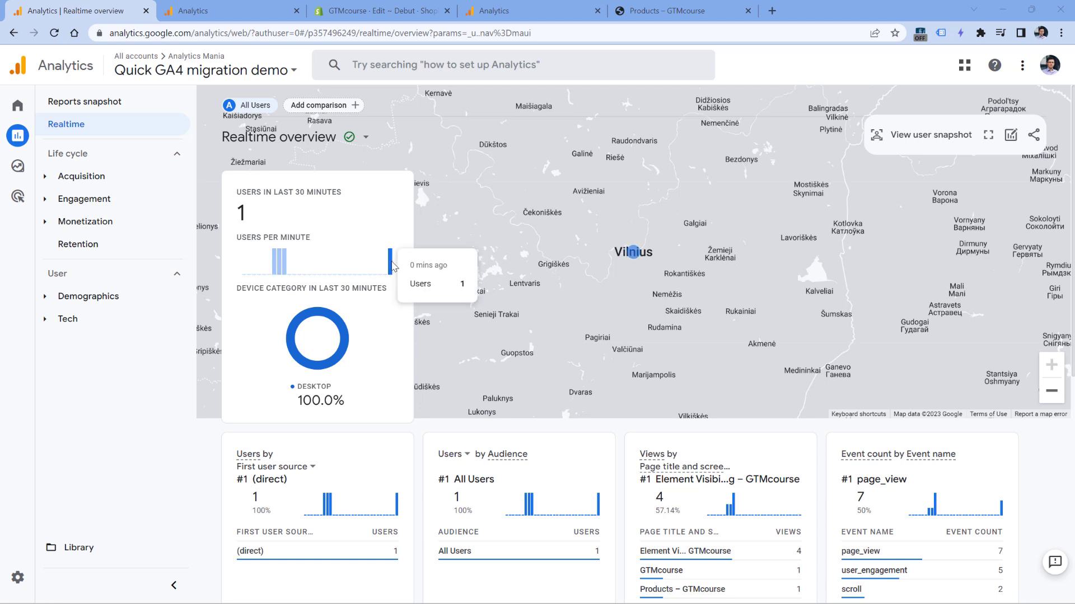
Step: Open the Website data stream's connected site tags settings in the Quick GA4 migration demo property
{"action": "left_click", "coordinate": [21, 581]}
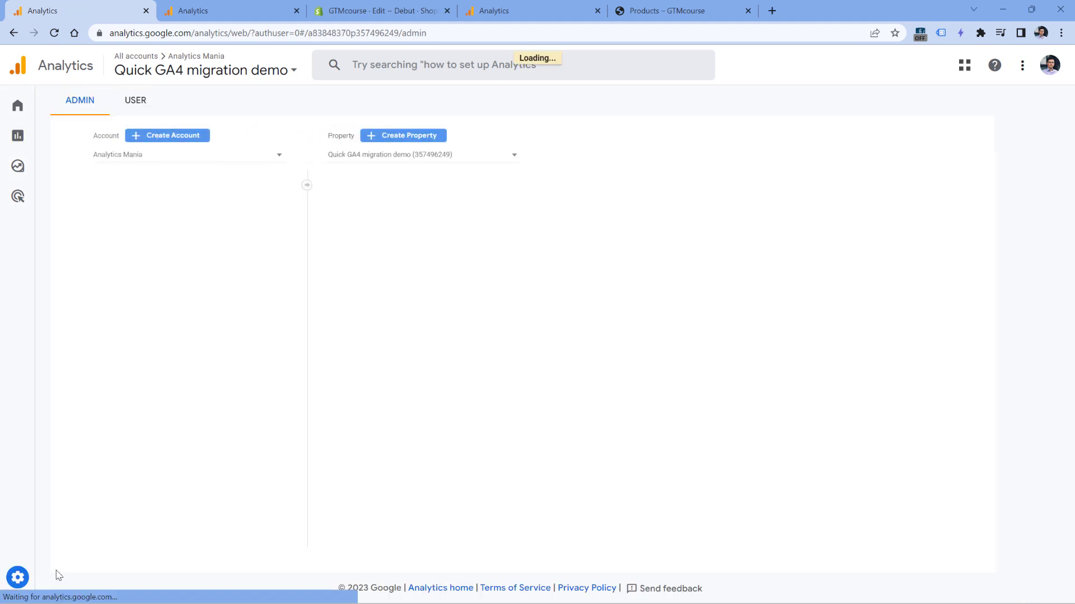
{"action": "left_click", "coordinate": [523, 276]}
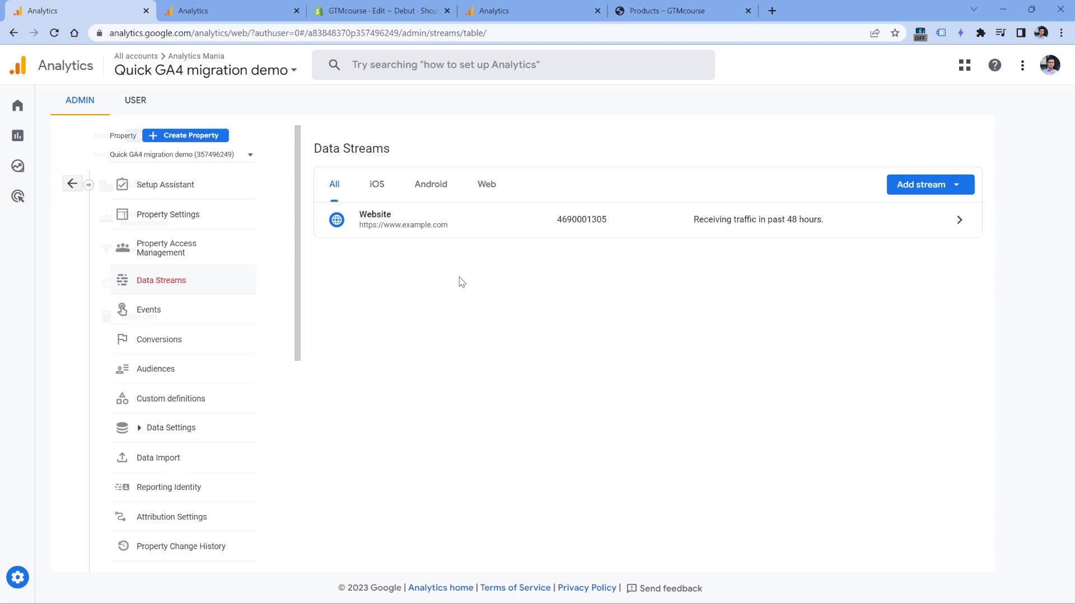
{"action": "left_click", "coordinate": [353, 226]}
{"action": "scroll", "coordinate": [384, 467], "scroll_direction": "down", "scroll_amount": 2}
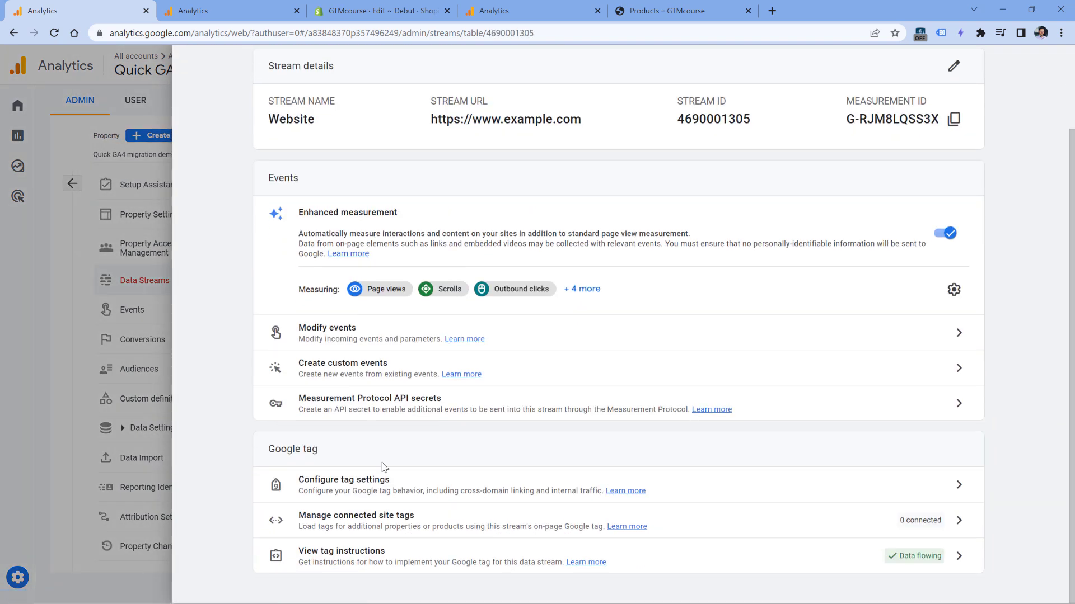
{"action": "left_click", "coordinate": [364, 523]}
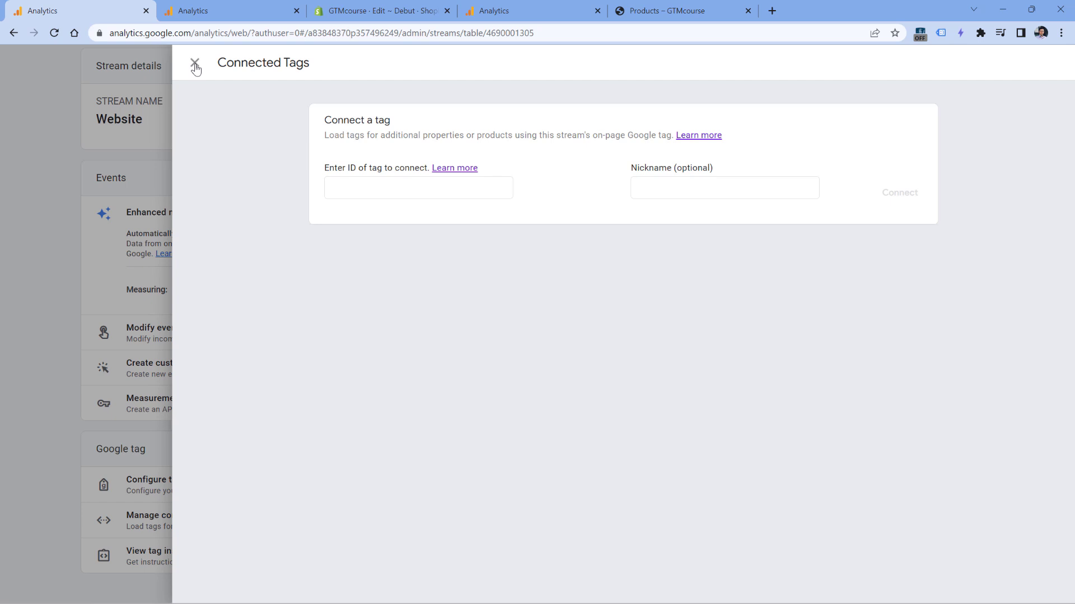
Step: Review the Google tag snippet in theme.liquid, comparing the GA4 measurement ID in the script URL and the second config line
{"action": "left_click", "coordinate": [376, 11]}
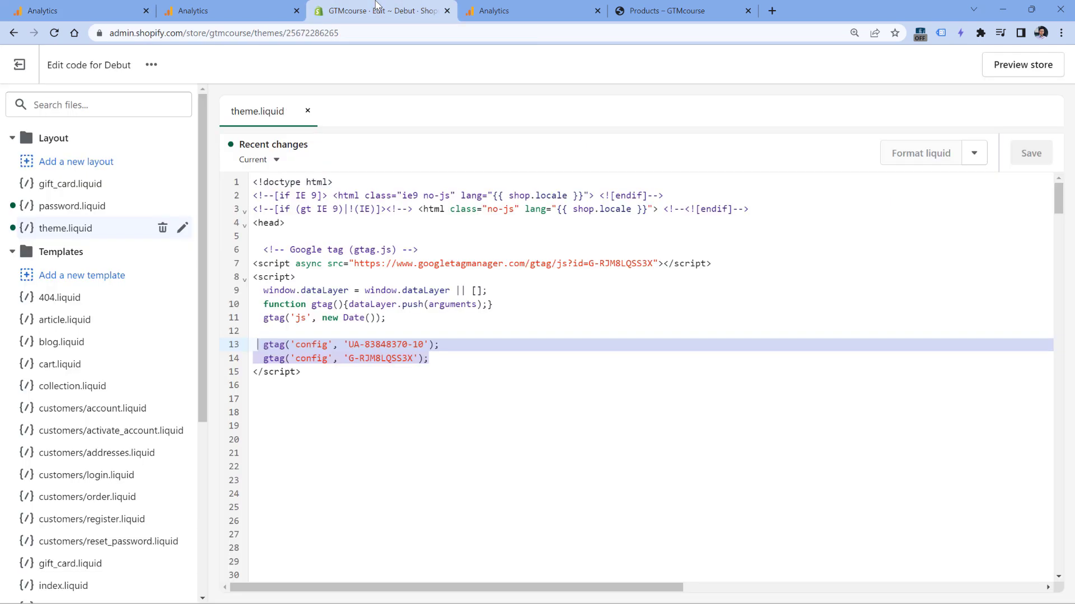
{"action": "left_click_drag", "start_coordinate": [330, 376], "coordinate": [250, 251]}
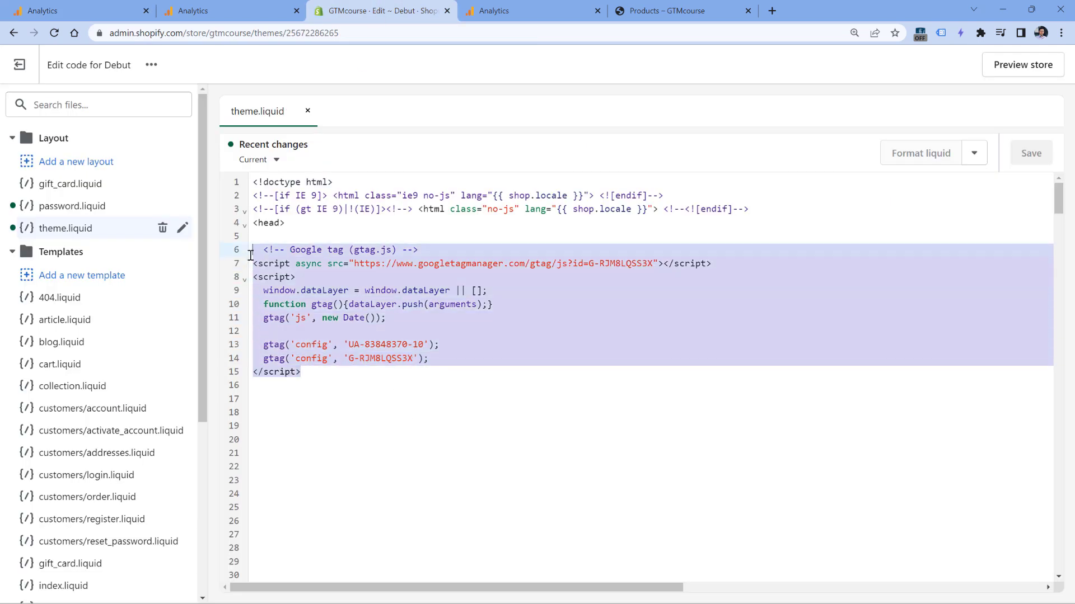
{"action": "left_click", "coordinate": [330, 279]}
{"action": "left_click_drag", "start_coordinate": [588, 263], "coordinate": [653, 263]}
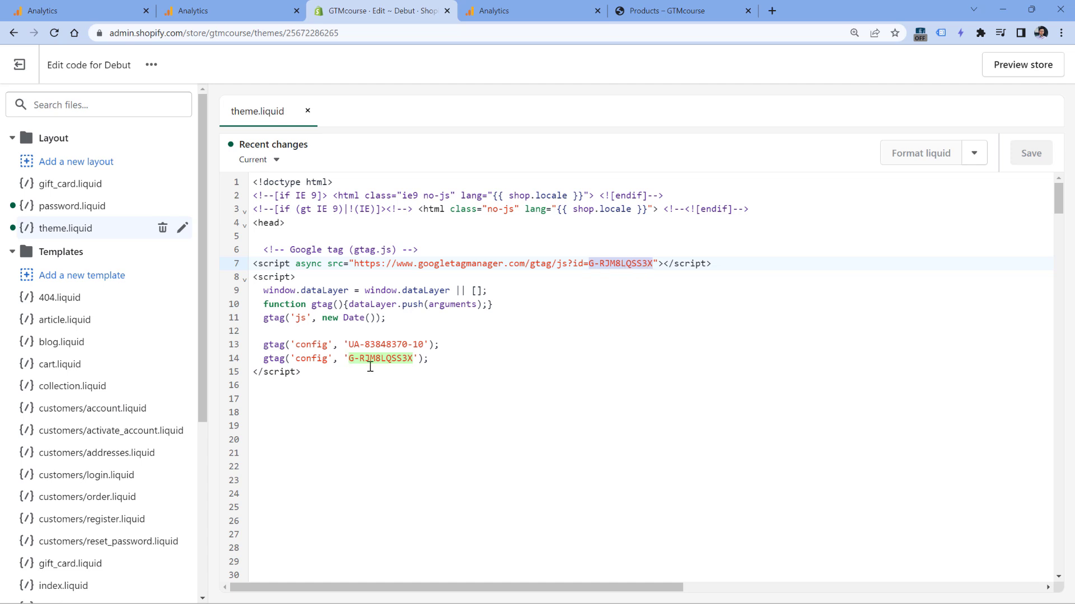
{"action": "left_click_drag", "start_coordinate": [438, 358], "coordinate": [252, 361]}
{"action": "left_click", "coordinate": [414, 385]}
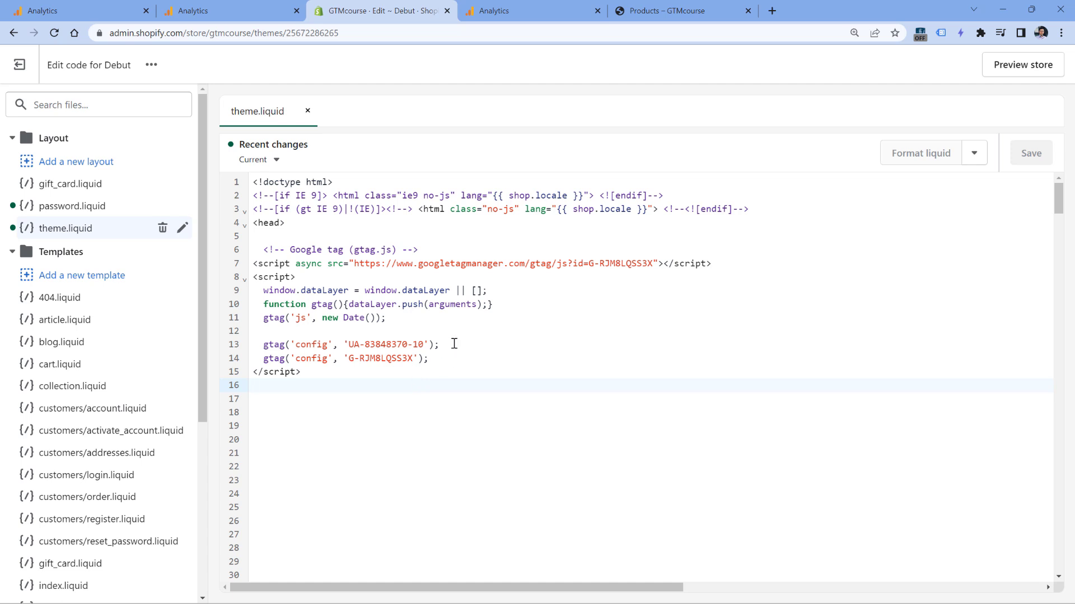
{"action": "left_click_drag", "start_coordinate": [454, 343], "coordinate": [253, 343]}
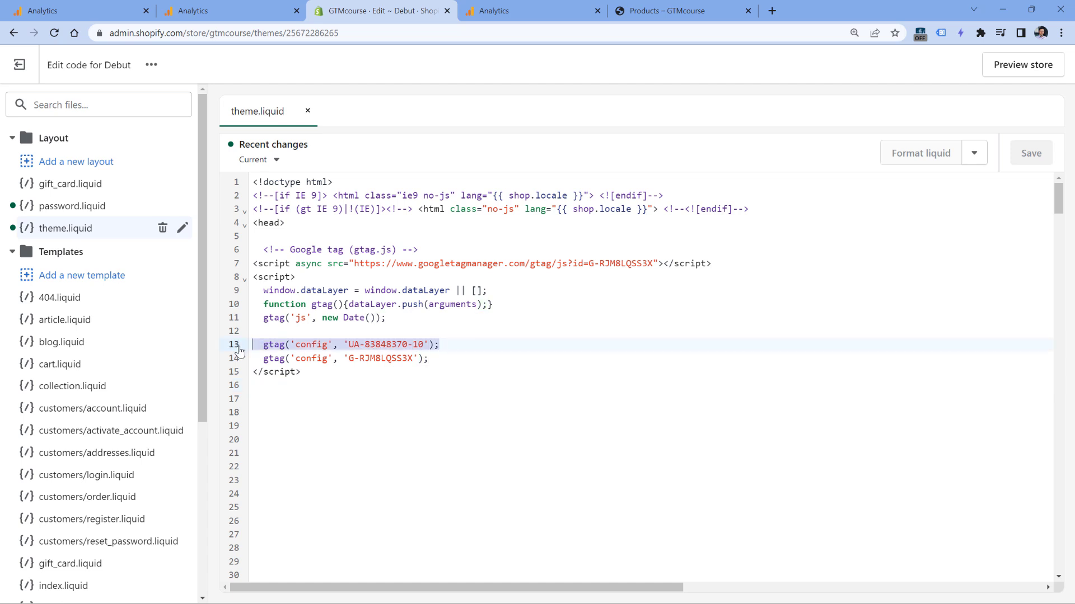
{"action": "key", "text": "BackSpace"}
{"action": "key", "text": "ctrl+z"}
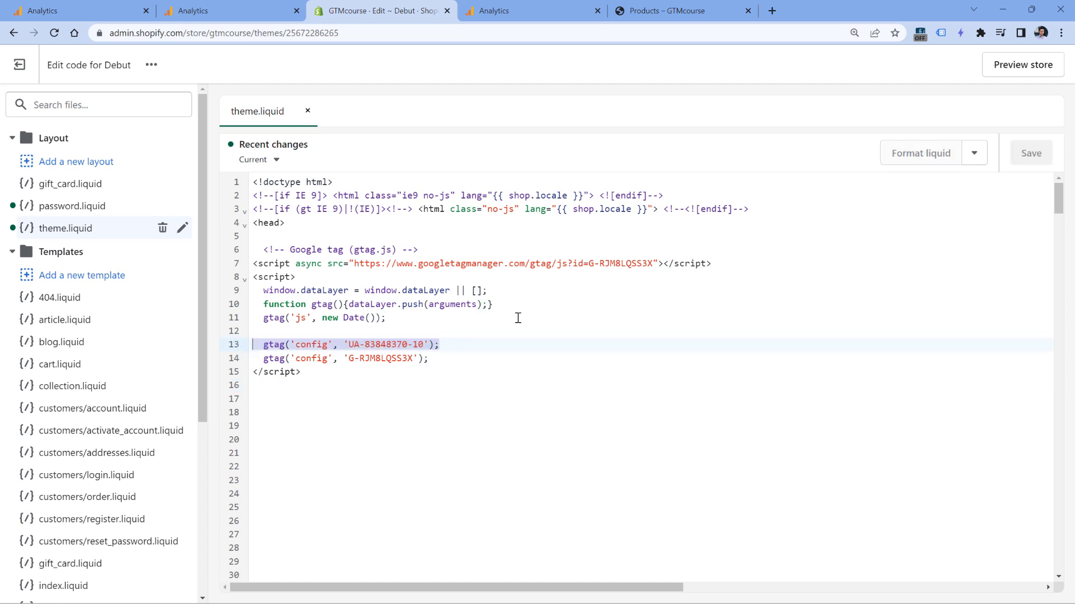
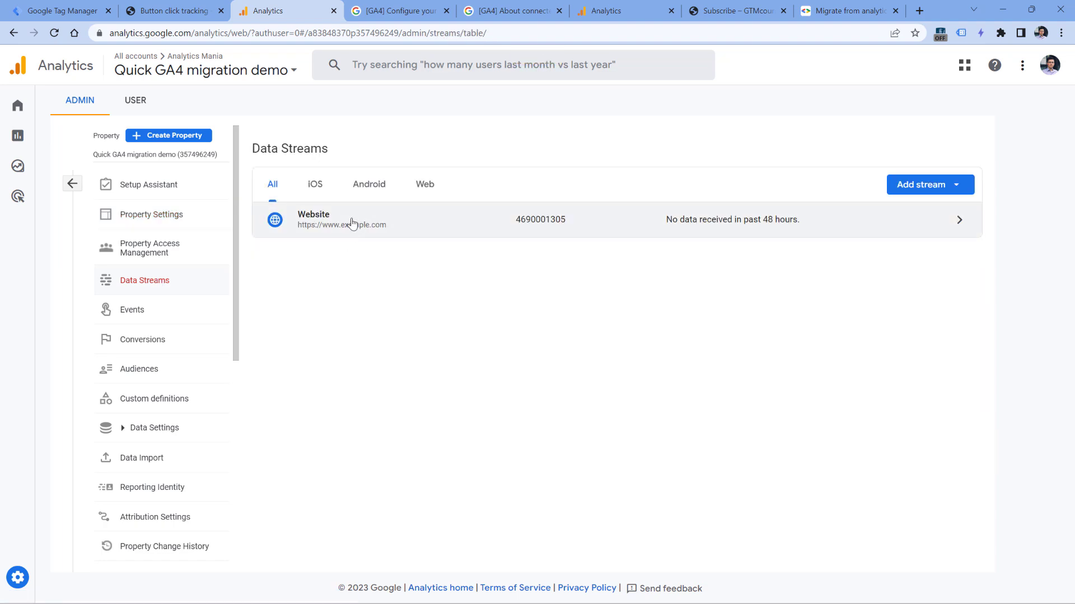
Step: Copy the Website stream's measurement ID into a GA4 Configuration tag in Tag Manager and assign the All Pages trigger
{"action": "left_click", "coordinate": [353, 224]}
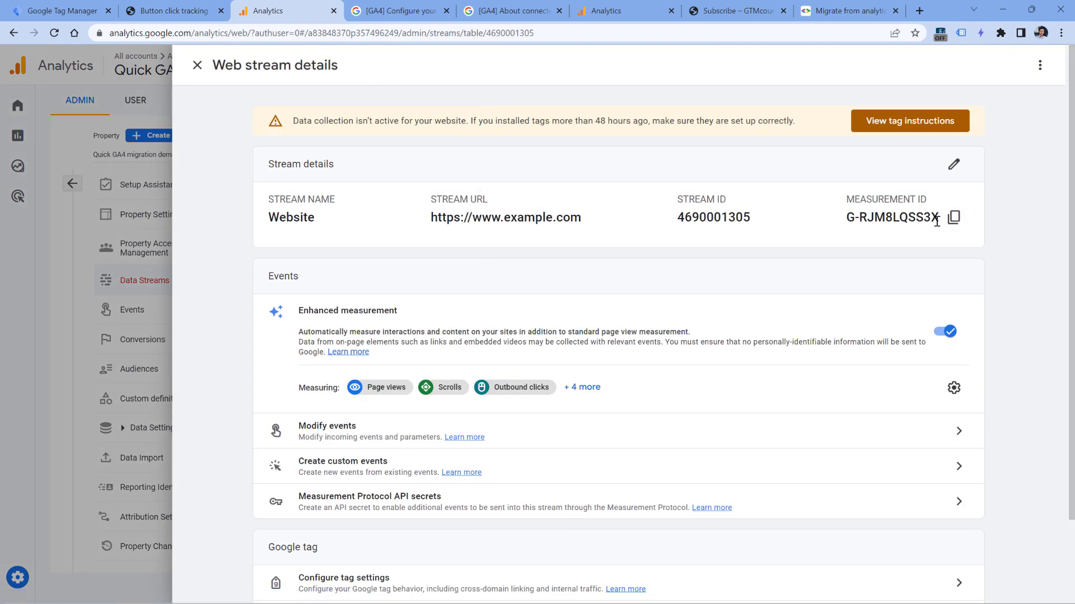
{"action": "left_click", "coordinate": [953, 218]}
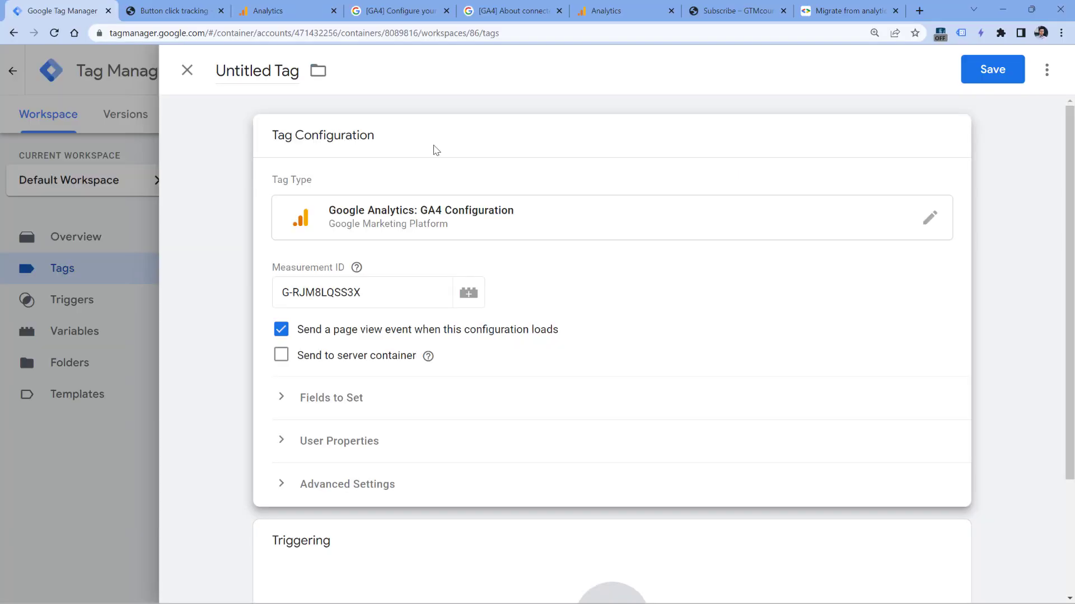
{"action": "scroll", "coordinate": [435, 149], "scroll_direction": "down", "scroll_amount": 3}
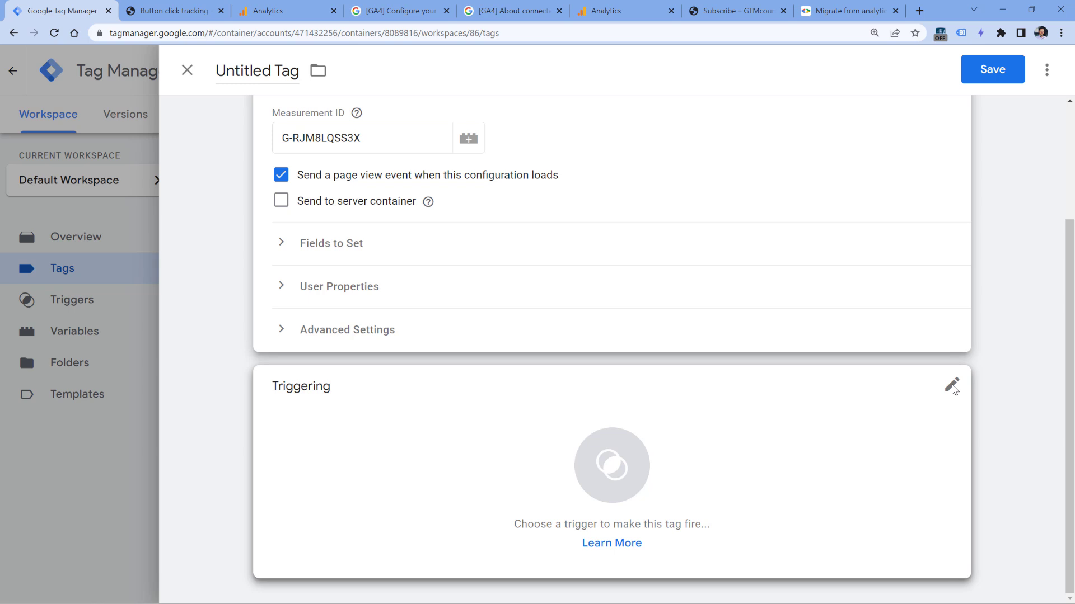
{"action": "left_click", "coordinate": [951, 385]}
{"action": "left_click", "coordinate": [246, 142]}
Step: Name the tag "GA4 configuration" and save it
{"action": "left_click", "coordinate": [267, 75]}
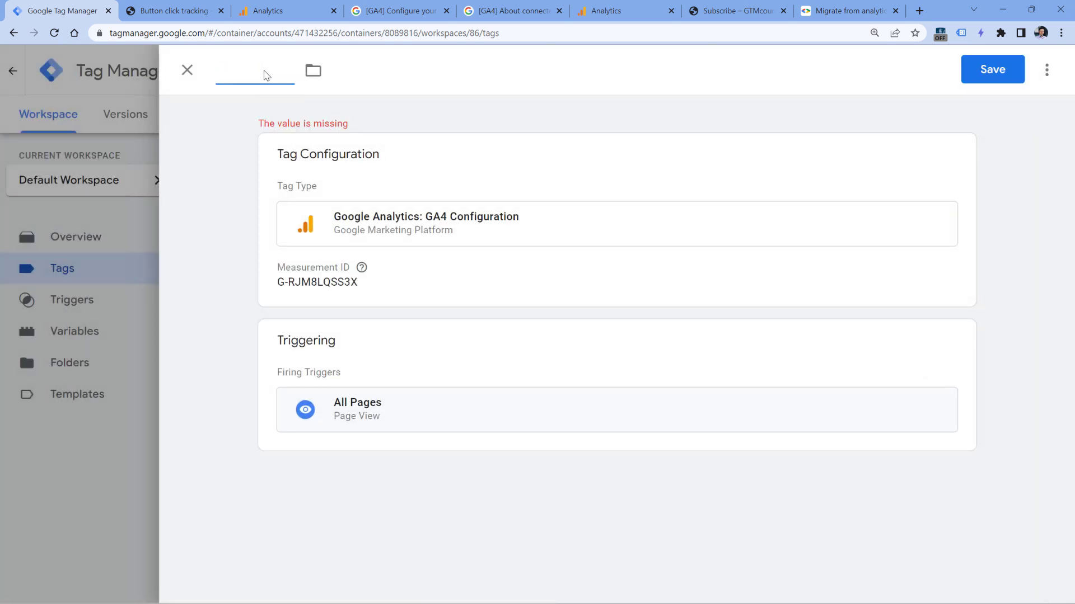
{"action": "type", "text": "GA4 "}
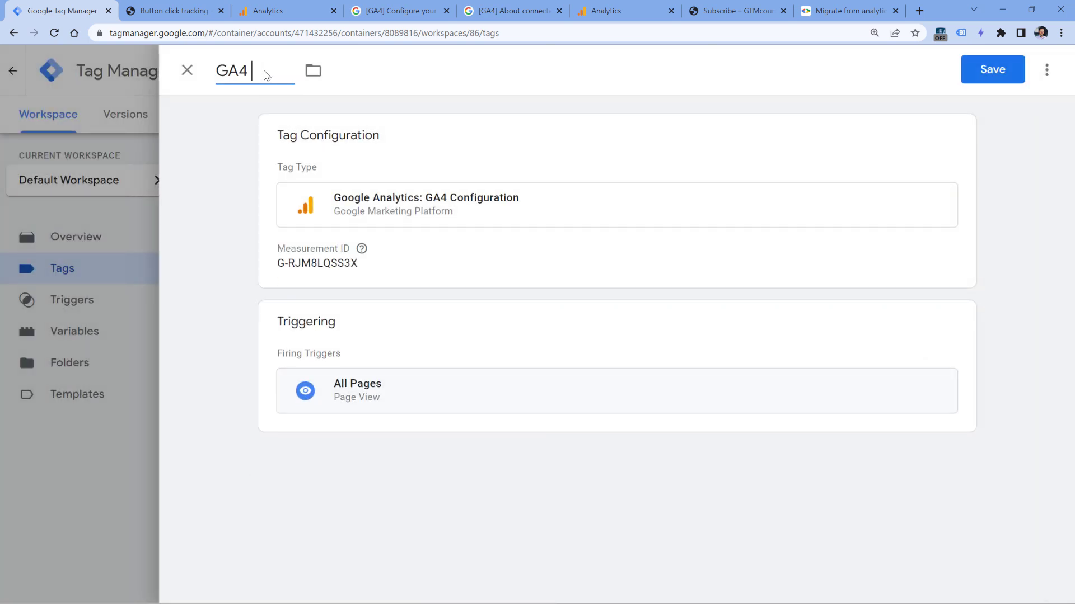
{"action": "type", "text": "configura"}
{"action": "key", "text": "BackSpace"}
{"action": "key", "text": "BackSpace"}
{"action": "key", "text": "BackSpace"}
{"action": "type", "text": "uration"}
{"action": "left_click", "coordinate": [993, 77]}
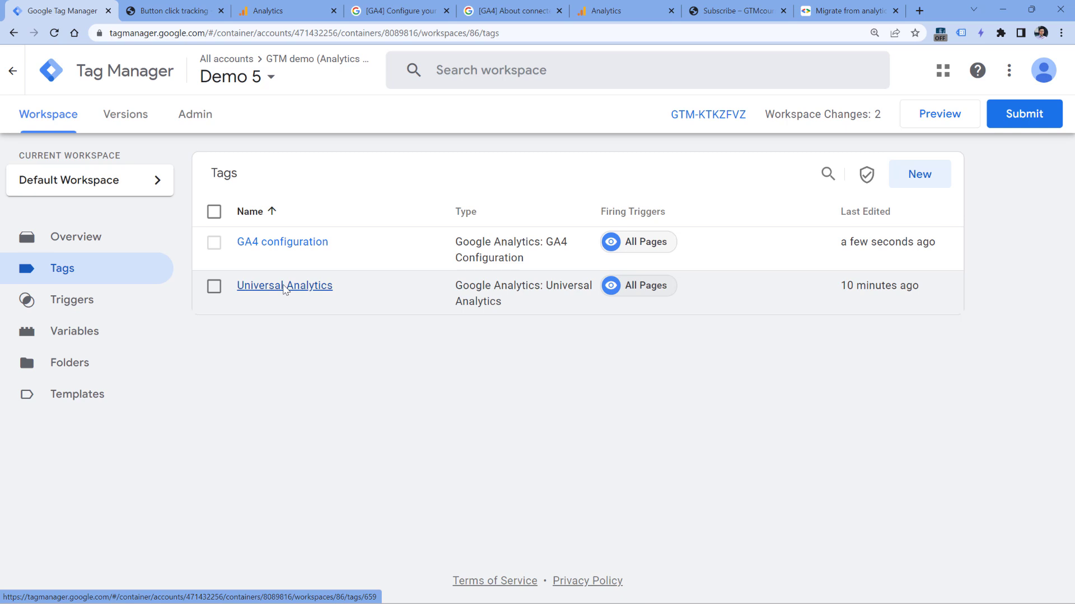
Step: Delete the Universal Analytics tag from the Demo 5 container
{"action": "left_click", "coordinate": [214, 286]}
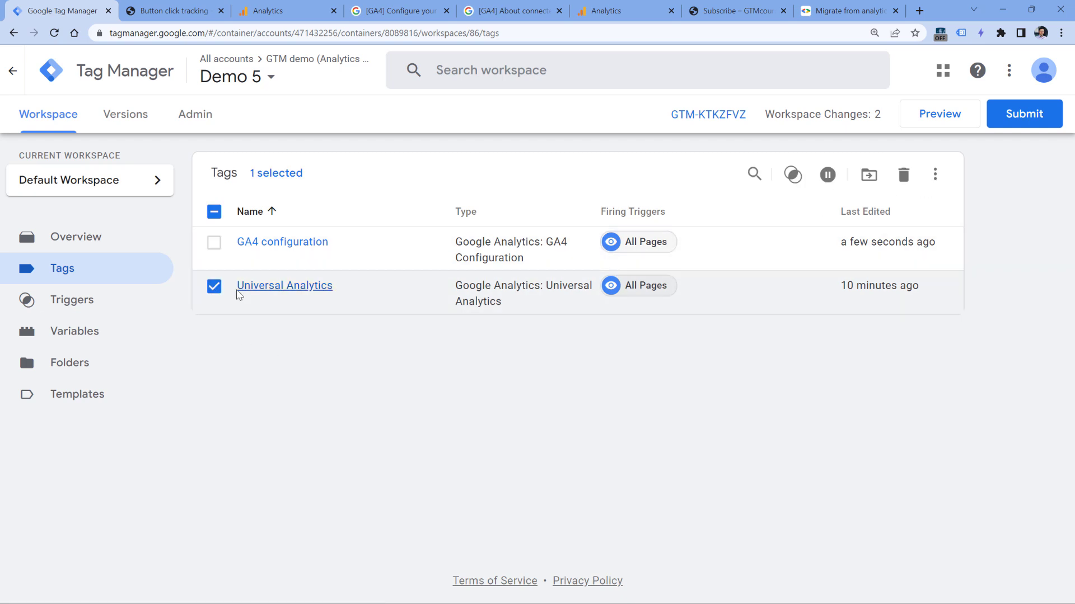
{"action": "left_click", "coordinate": [903, 176]}
{"action": "left_click", "coordinate": [649, 246]}
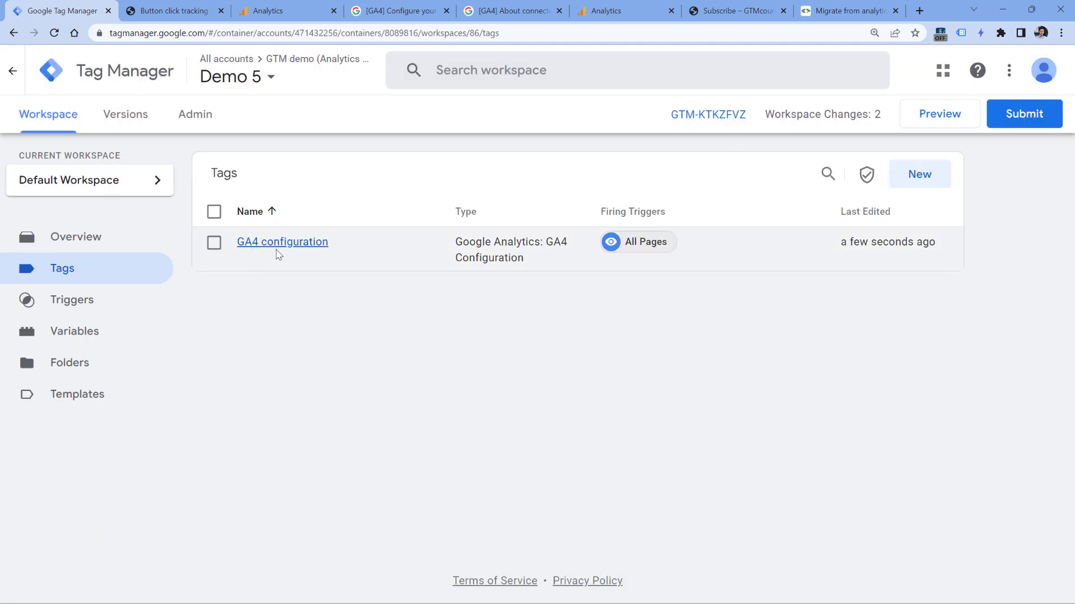
{"action": "left_click", "coordinate": [910, 115]}
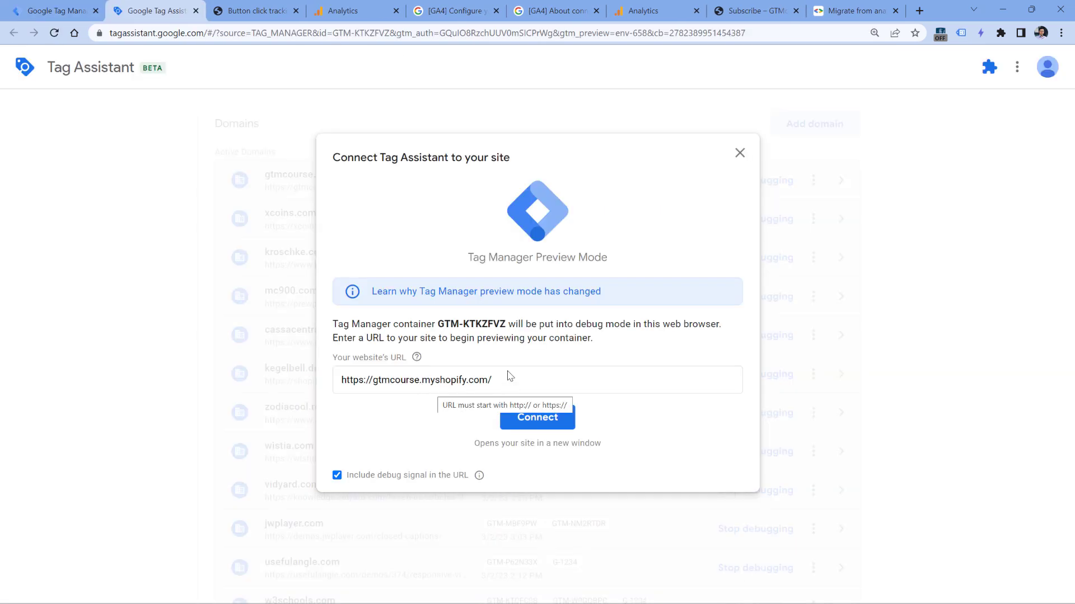
{"action": "left_click", "coordinate": [539, 417]}
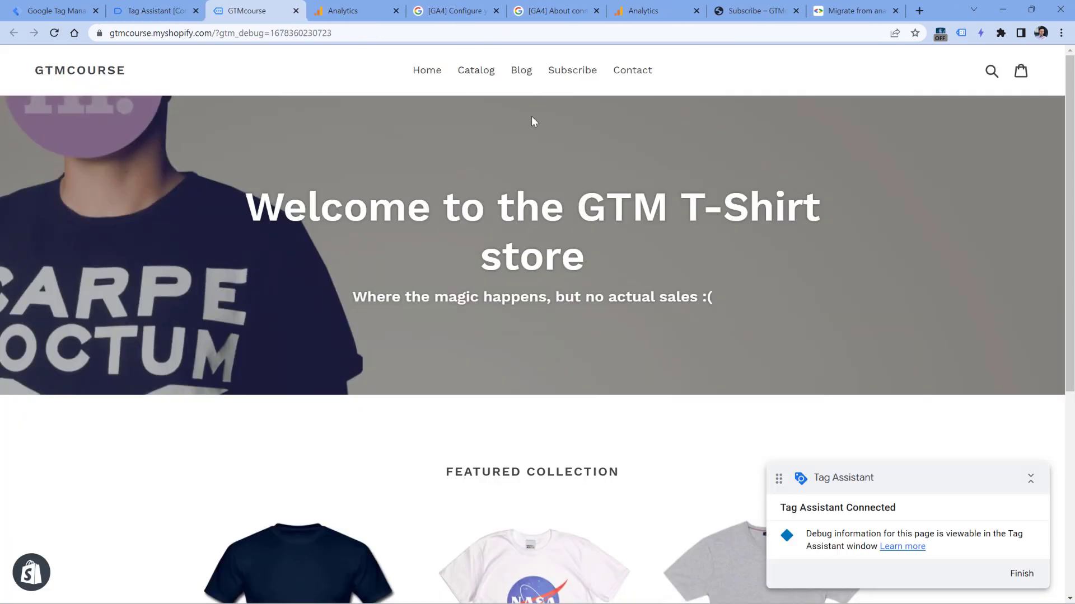
{"action": "left_click", "coordinate": [518, 77]}
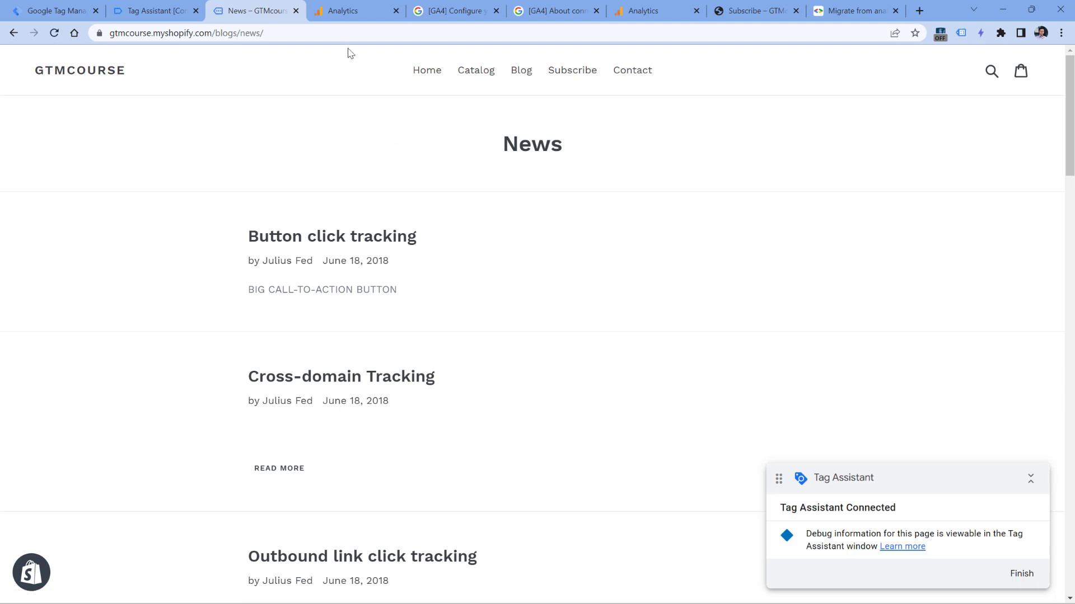
{"action": "left_click", "coordinate": [158, 10]}
{"action": "left_click", "coordinate": [537, 308]}
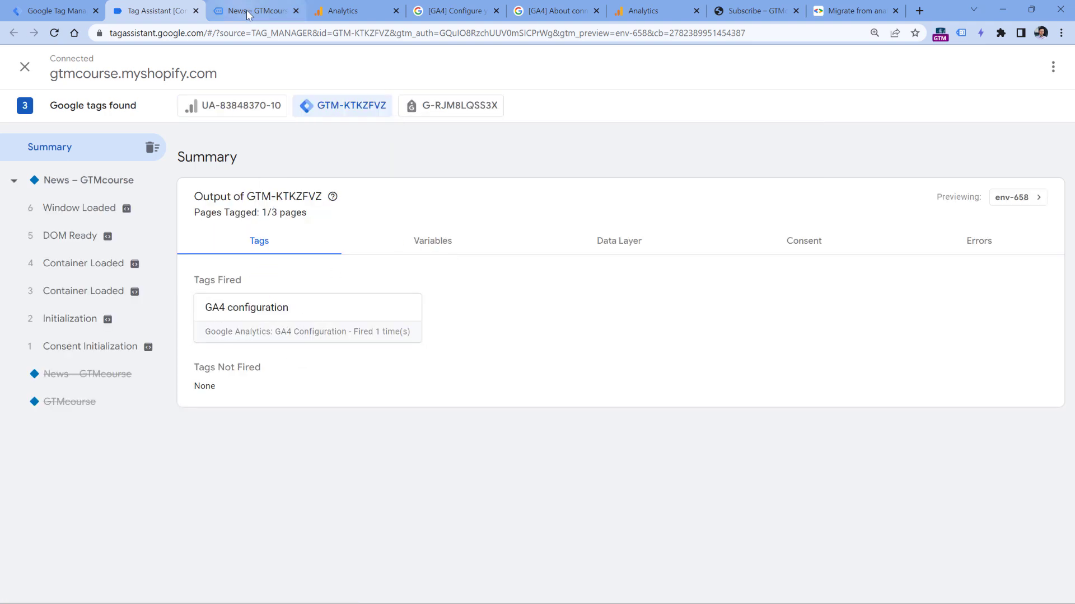
Step: Open DebugView of the Quick GA4 migration demo property and inspect the page_location parameter of the latest page_view event
{"action": "left_click", "coordinate": [359, 9]}
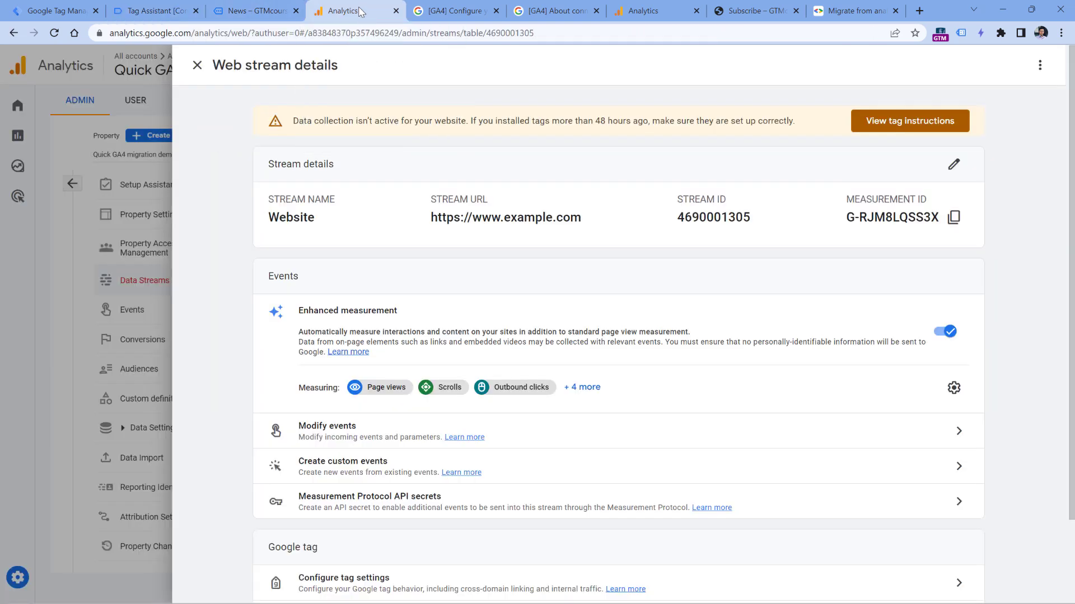
{"action": "left_click", "coordinate": [153, 180]}
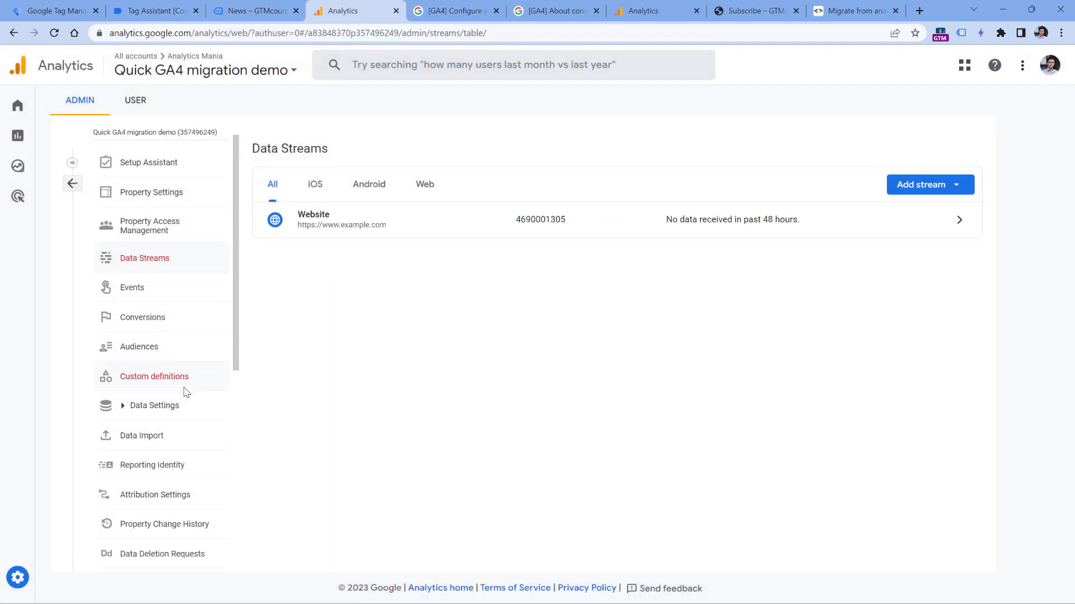
{"action": "scroll", "coordinate": [187, 388], "scroll_direction": "down", "scroll_amount": 3}
{"action": "left_click", "coordinate": [150, 416]}
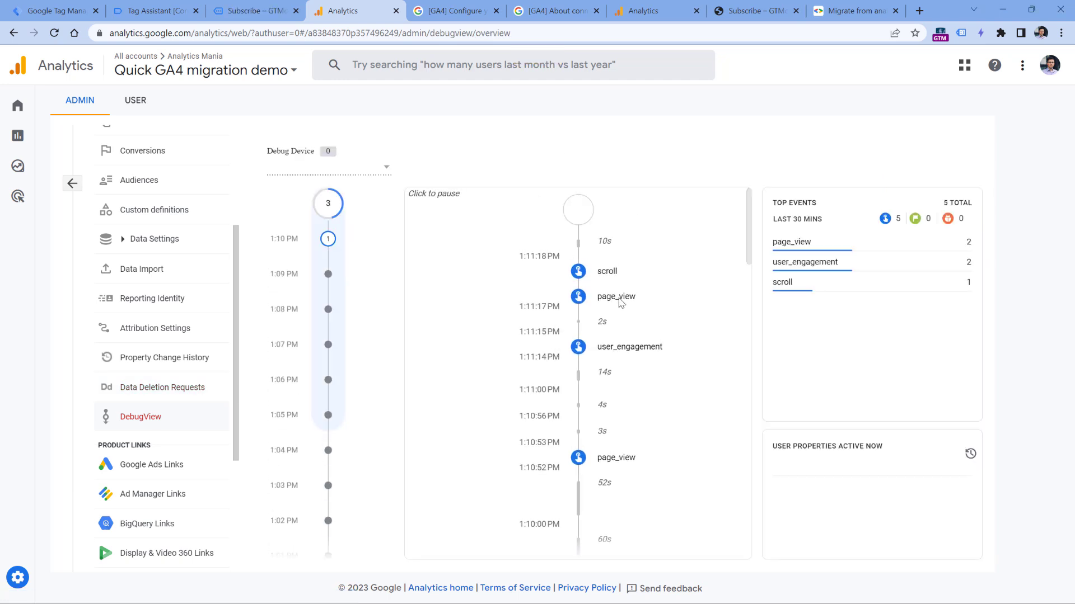
{"action": "left_click", "coordinate": [620, 299]}
{"action": "left_click", "coordinate": [572, 402]}
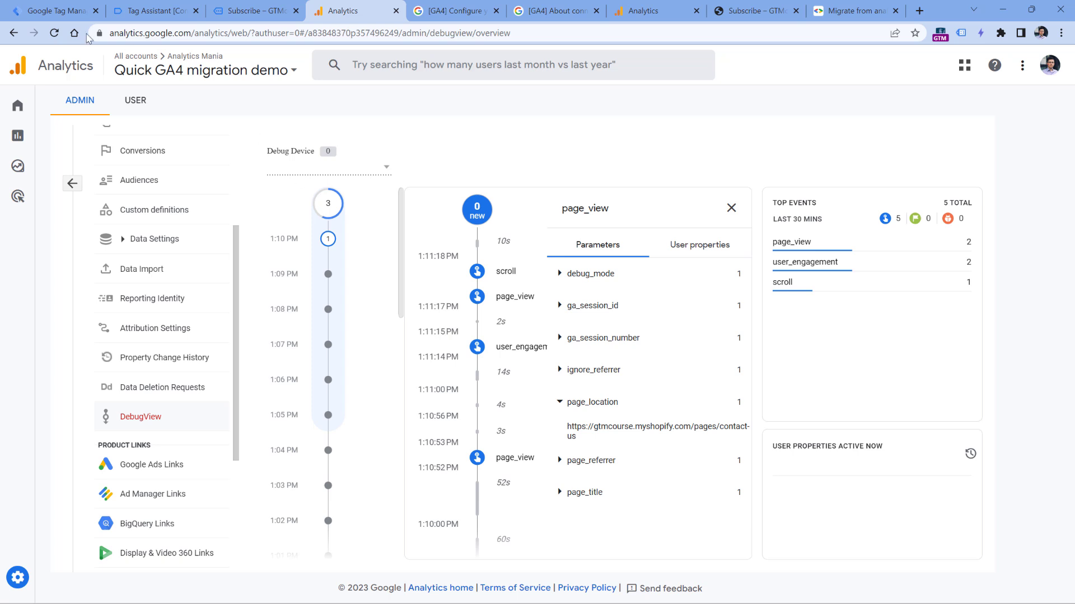
Step: Set the event data retention of the Quick GA4 migration demo property to 14 months and save the setting
{"action": "left_click", "coordinate": [49, 8]}
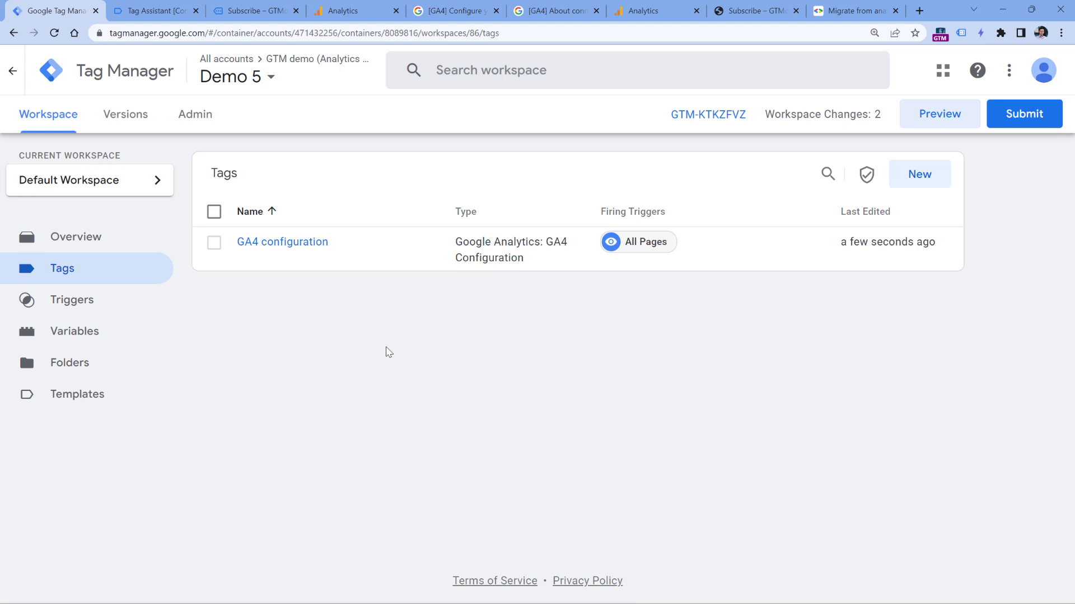
{"action": "left_click", "coordinate": [349, 10]}
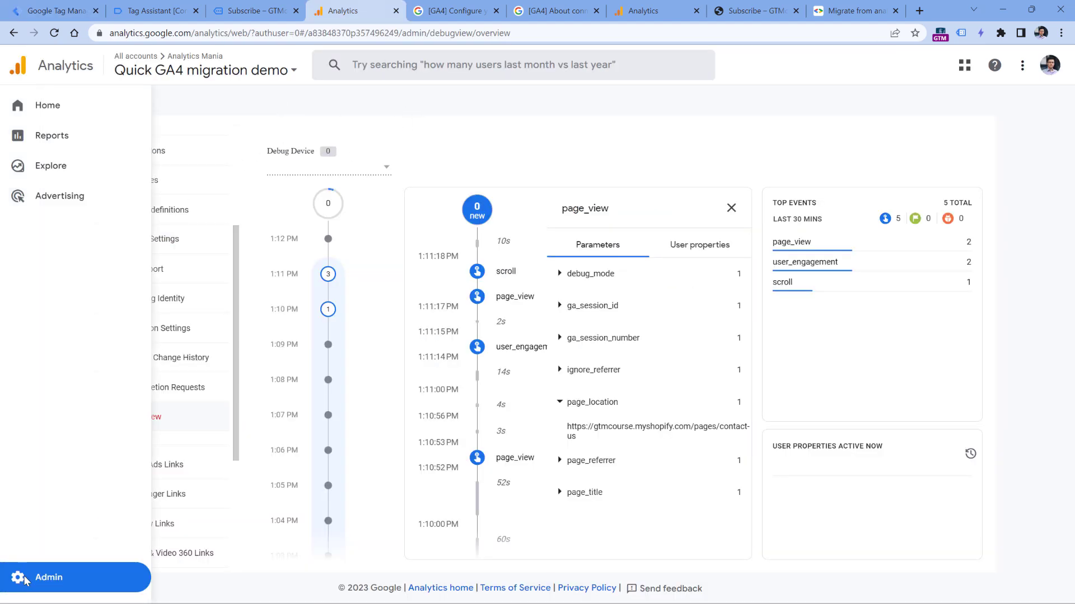
{"action": "scroll", "coordinate": [170, 393], "scroll_direction": "up", "scroll_amount": 2}
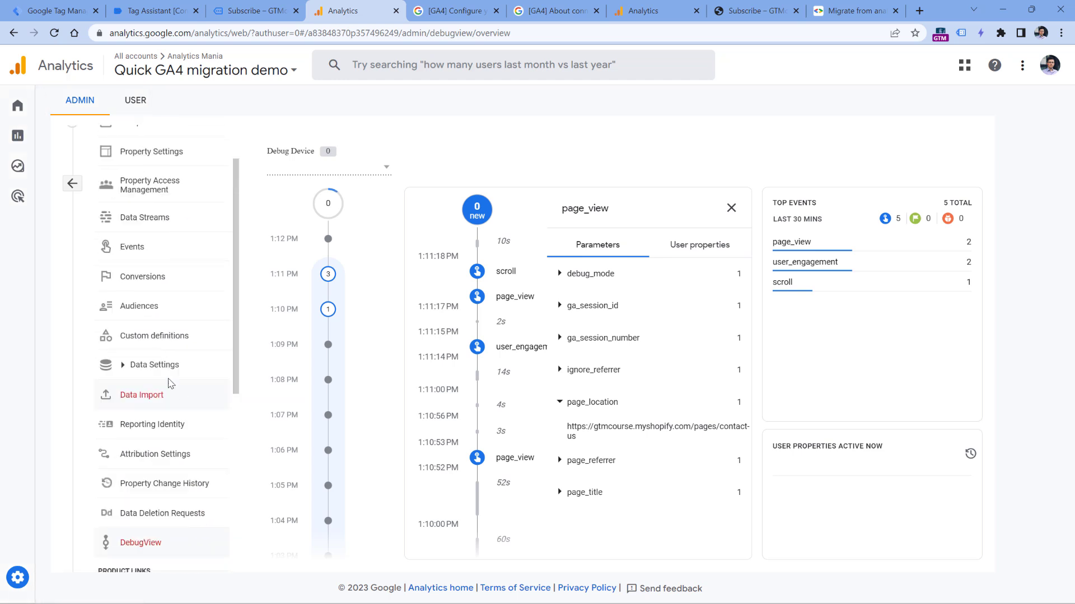
{"action": "left_click", "coordinate": [126, 365]}
{"action": "left_click", "coordinate": [157, 406]}
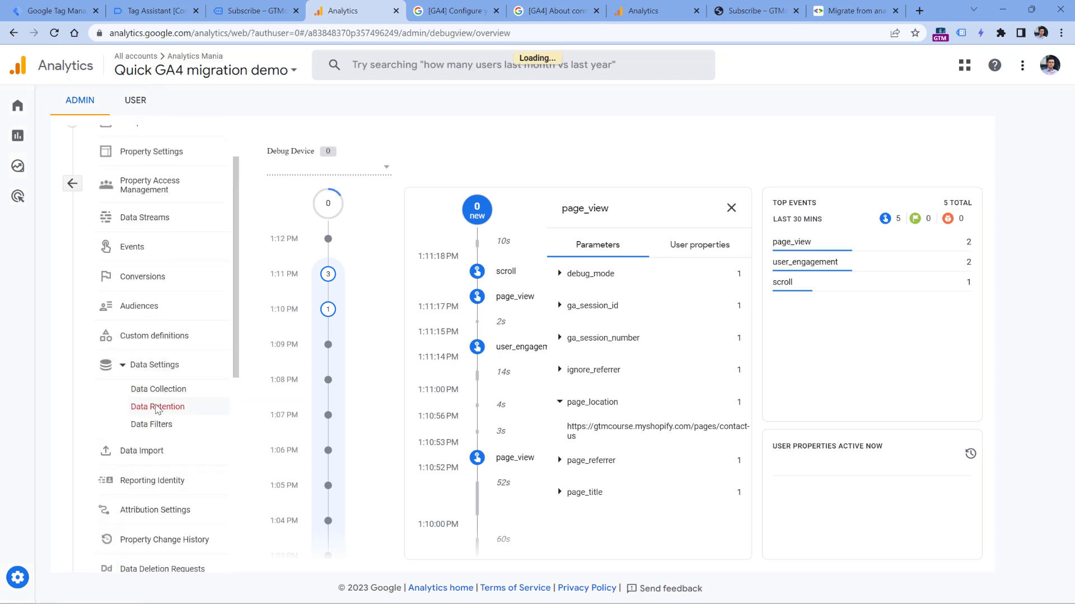
{"action": "left_click", "coordinate": [436, 248]}
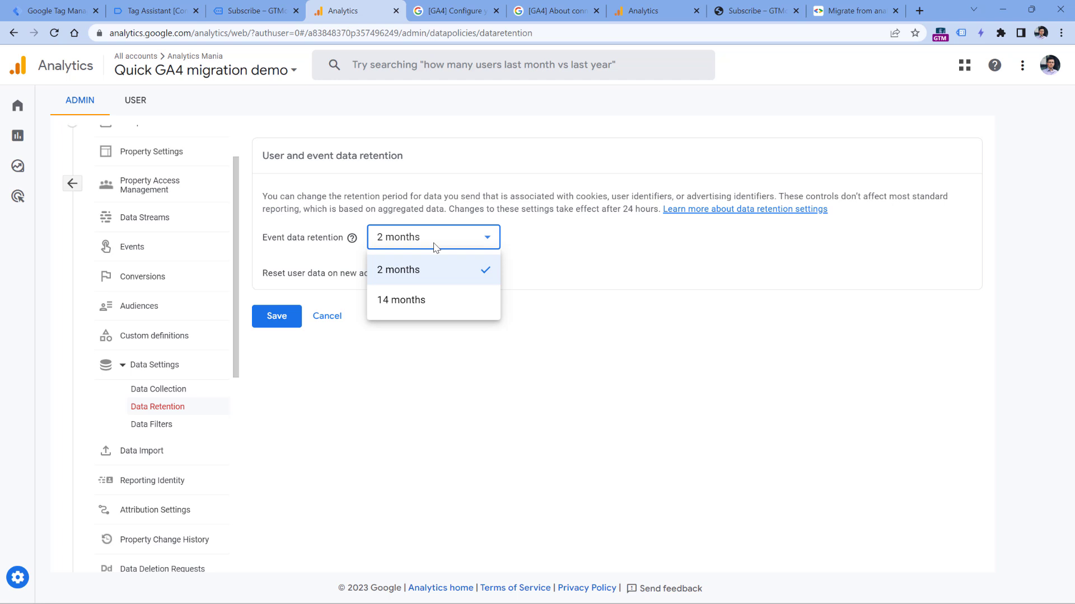
{"action": "left_click", "coordinate": [414, 302]}
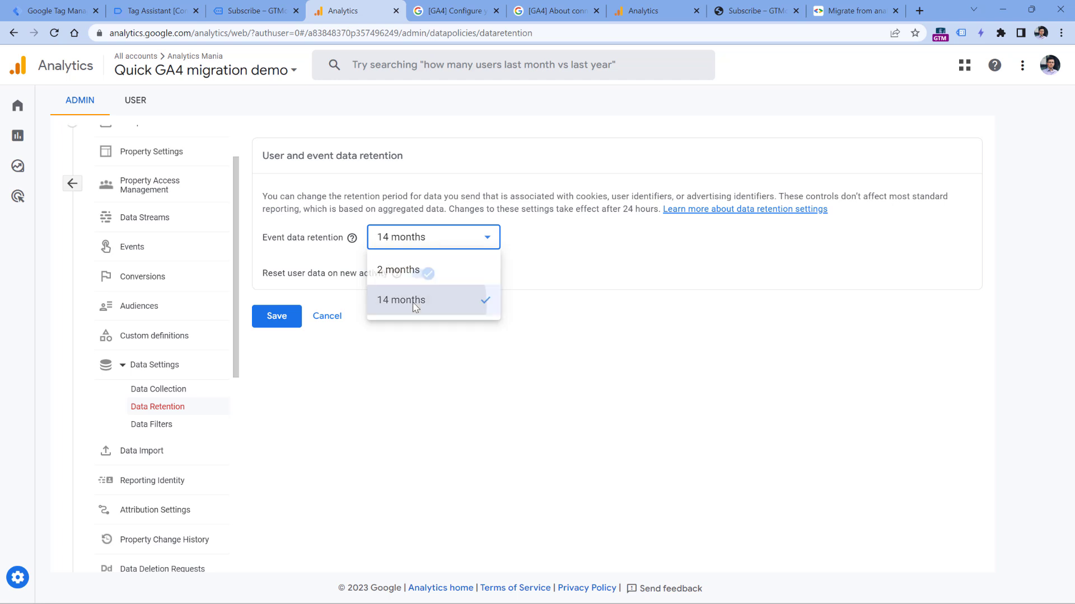
{"action": "left_click", "coordinate": [280, 315]}
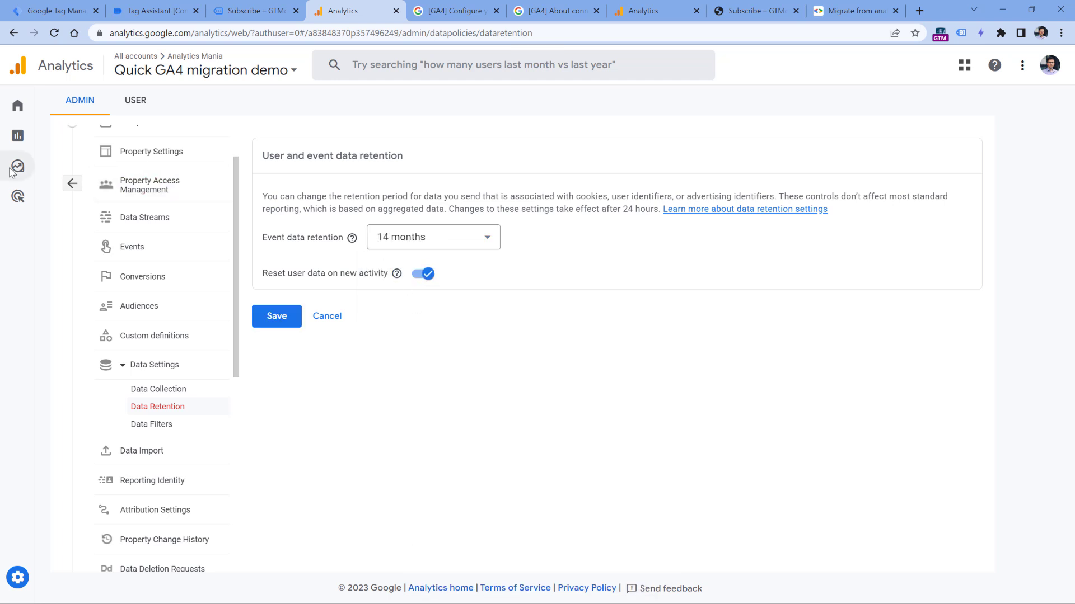
Step: Review the available event data retention periods and the property's list of data filters
{"action": "mouse_move", "coordinate": [48, 167]}
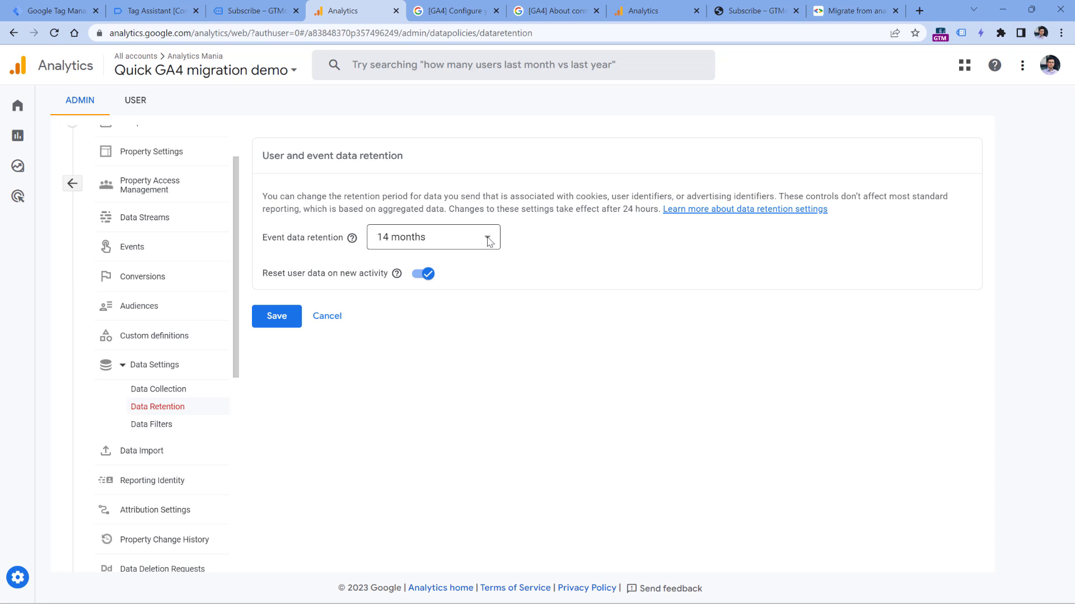
{"action": "left_click", "coordinate": [488, 240]}
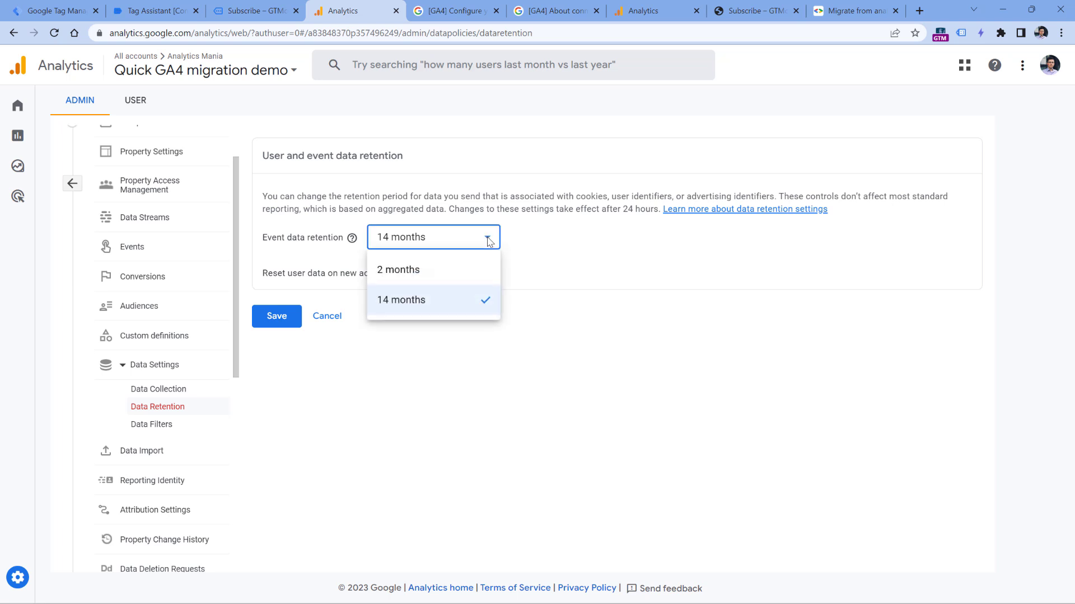
{"action": "left_click", "coordinate": [585, 240]}
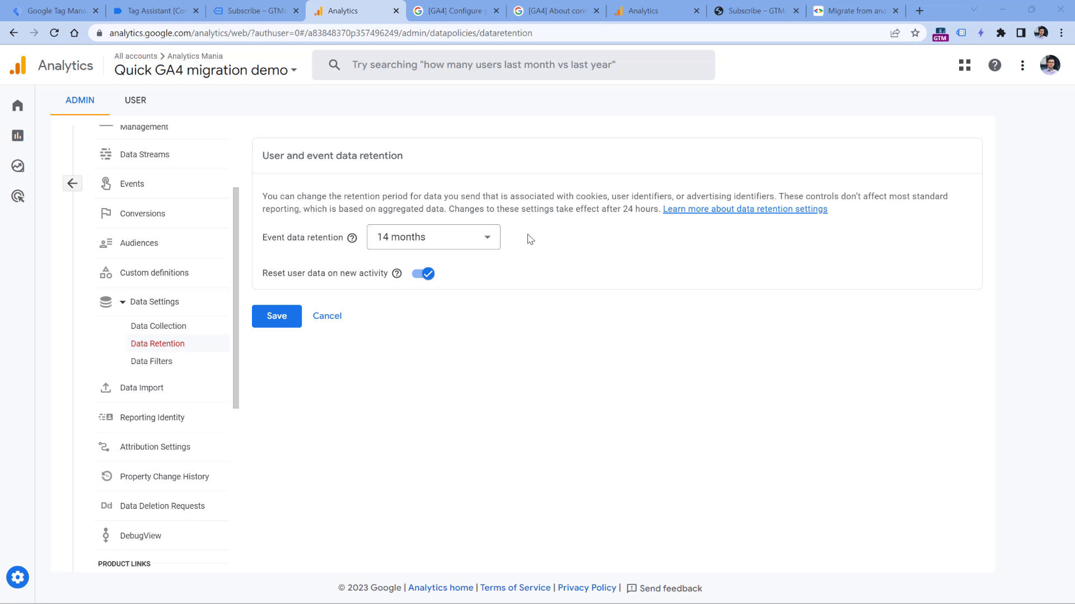
{"action": "left_click", "coordinate": [151, 364]}
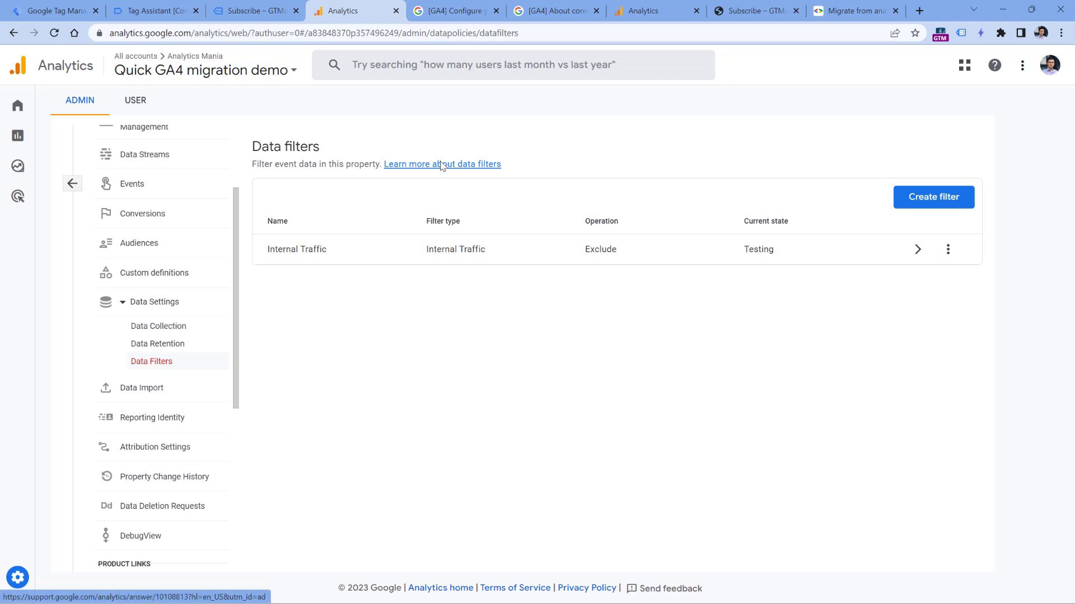
{"action": "left_click", "coordinate": [143, 268]}
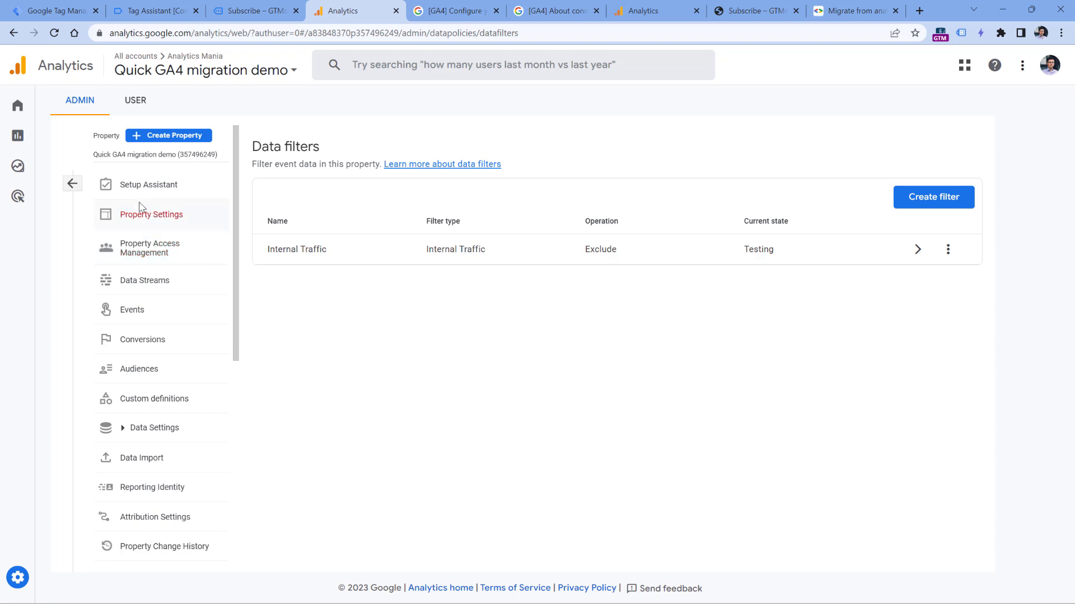
Step: Open the property's Setup Assistant and mark the "Collect website and app data" task as complete
{"action": "left_click", "coordinate": [149, 187]}
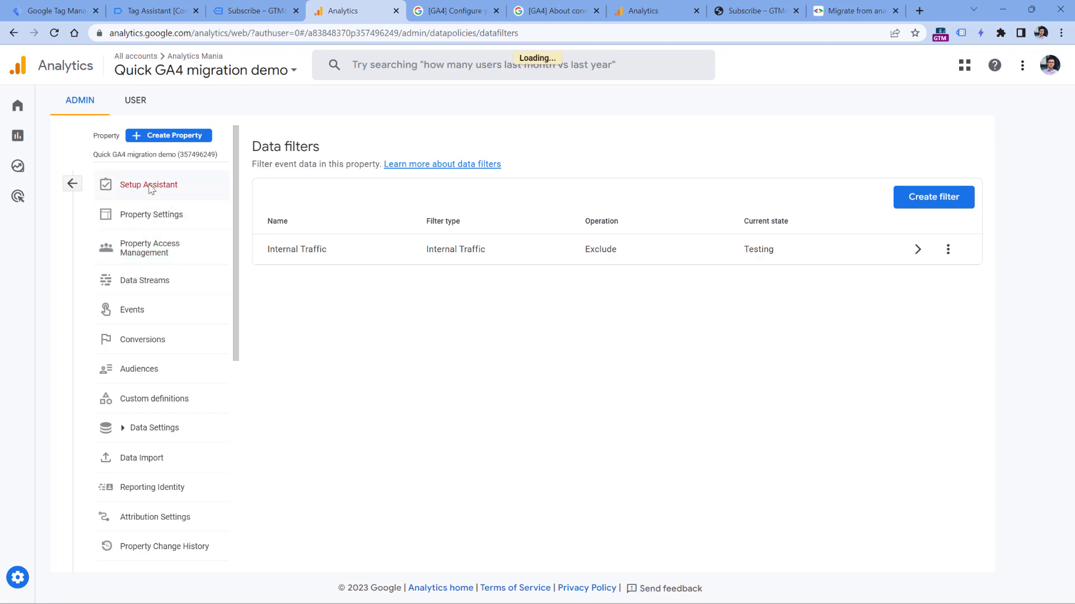
{"action": "scroll", "coordinate": [560, 268], "scroll_direction": "down", "scroll_amount": 1}
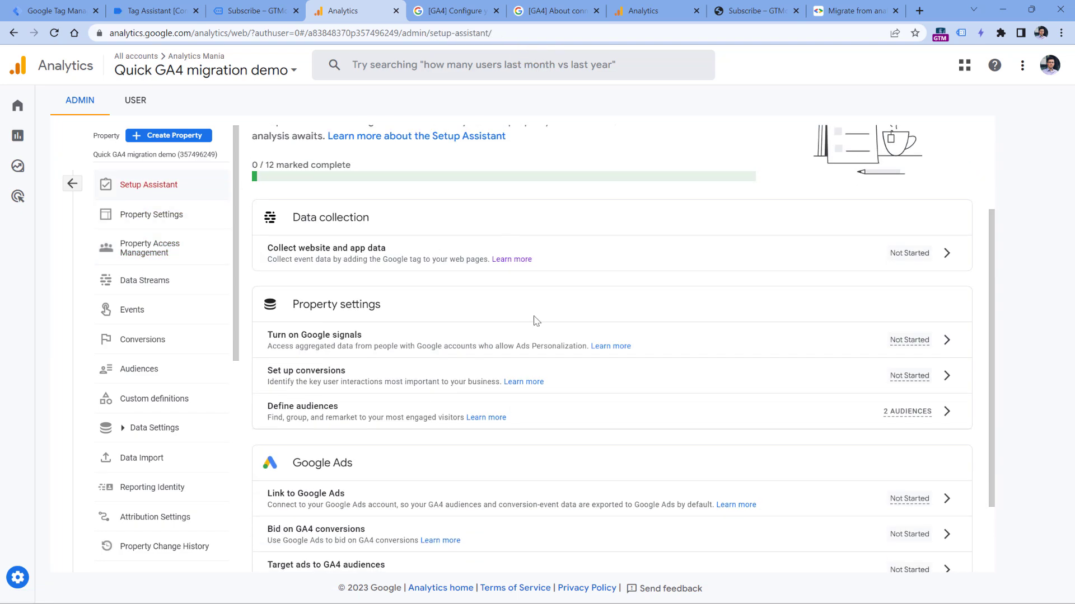
{"action": "scroll", "coordinate": [614, 390], "scroll_direction": "down", "scroll_amount": 3}
{"action": "scroll", "coordinate": [616, 358], "scroll_direction": "up", "scroll_amount": 3}
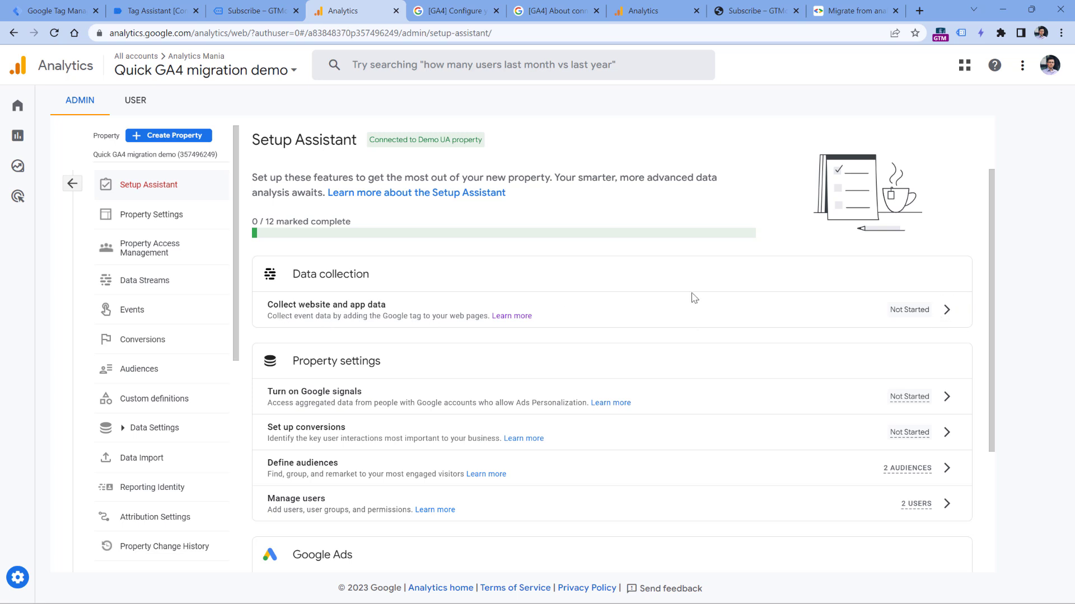
{"action": "left_click", "coordinate": [953, 310]}
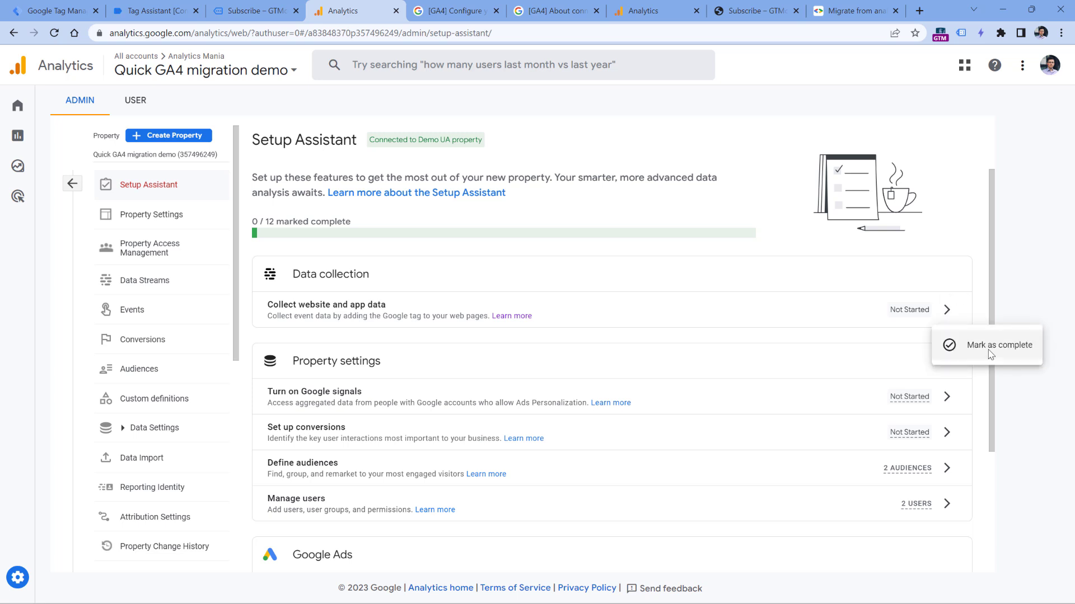
{"action": "left_click", "coordinate": [993, 353]}
Step: Mark the property settings tasks for Google signals, conversions, audiences and users as complete in the Setup Assistant
{"action": "scroll", "coordinate": [638, 308], "scroll_direction": "down", "scroll_amount": 2}
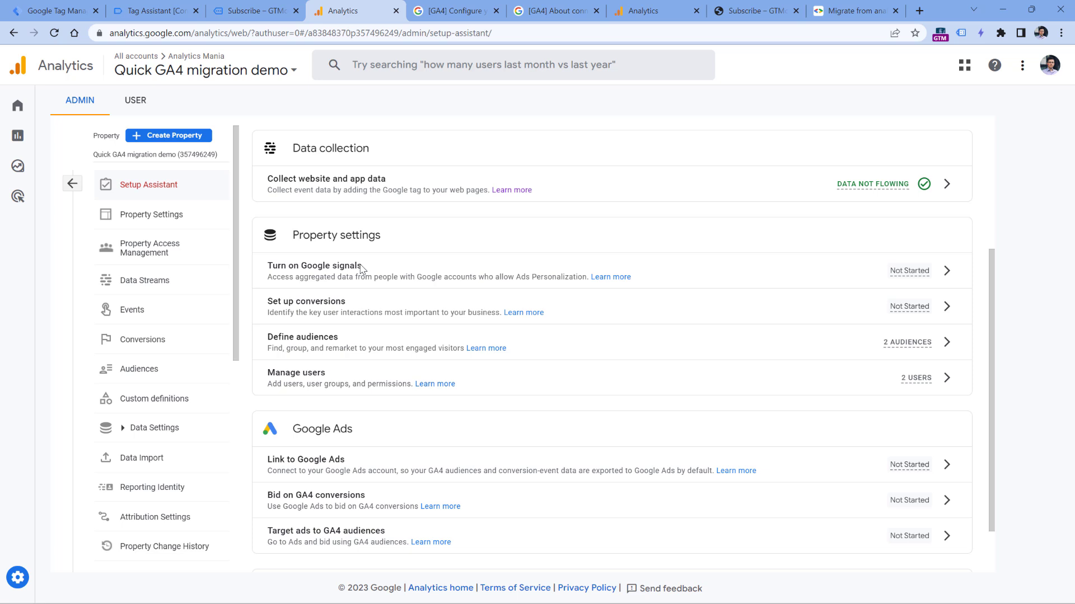
{"action": "left_click", "coordinate": [946, 271]}
{"action": "left_click", "coordinate": [986, 339]}
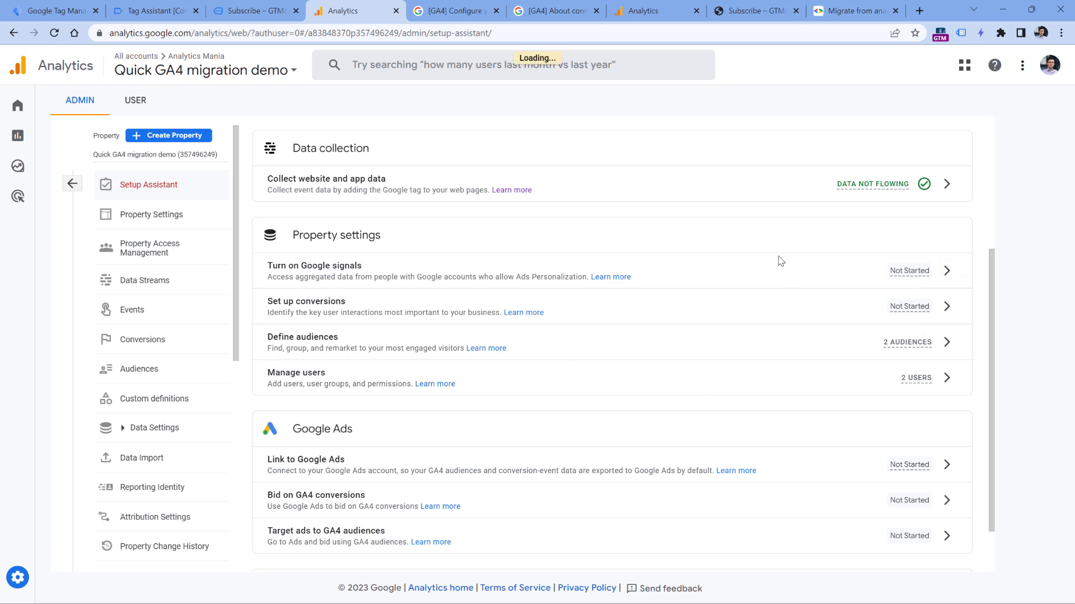
{"action": "left_click", "coordinate": [947, 306]}
{"action": "left_click", "coordinate": [883, 403]}
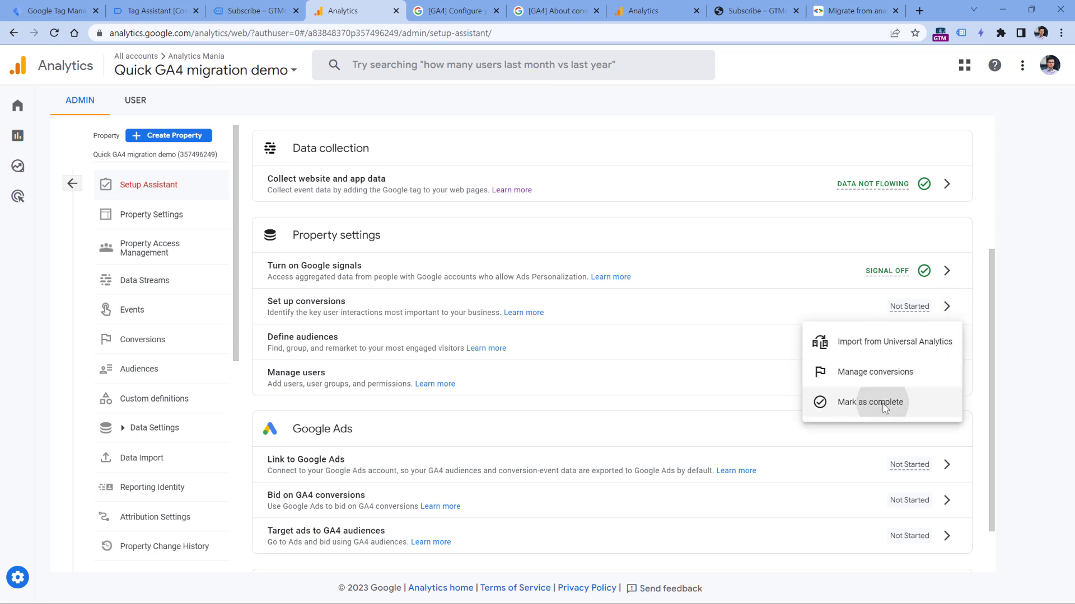
{"action": "left_click", "coordinate": [947, 342]}
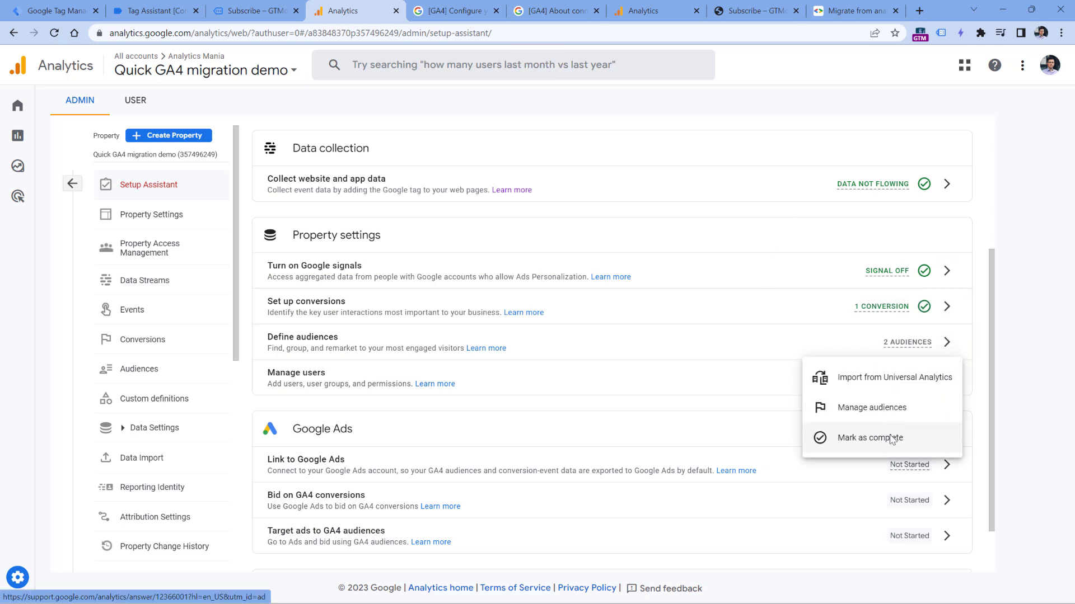
{"action": "left_click", "coordinate": [892, 438]}
{"action": "scroll", "coordinate": [892, 392], "scroll_direction": "down", "scroll_amount": 1}
{"action": "left_click", "coordinate": [947, 315]}
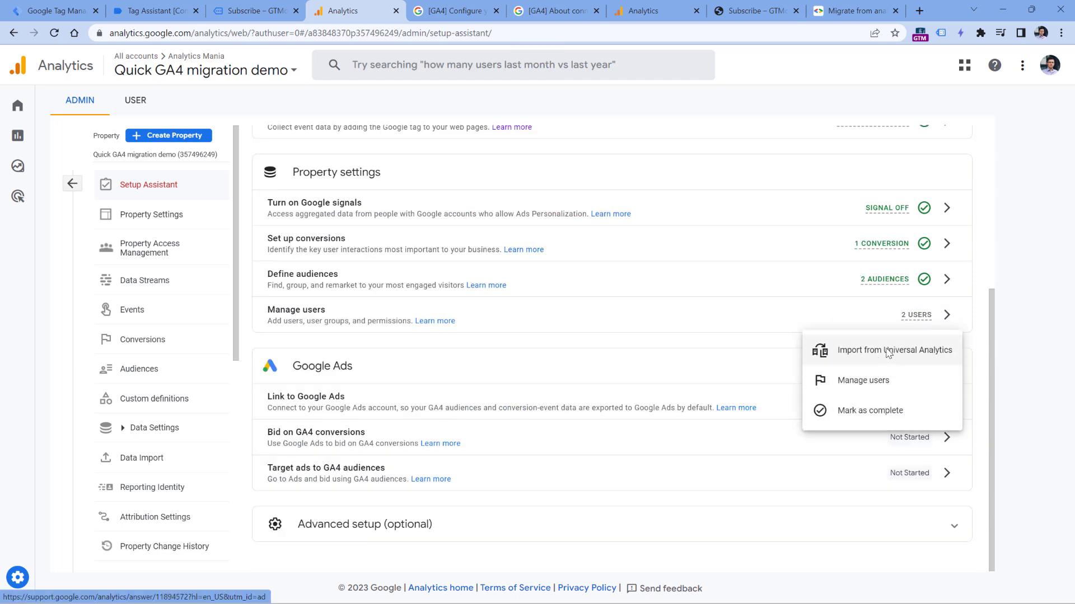
{"action": "left_click", "coordinate": [886, 412]}
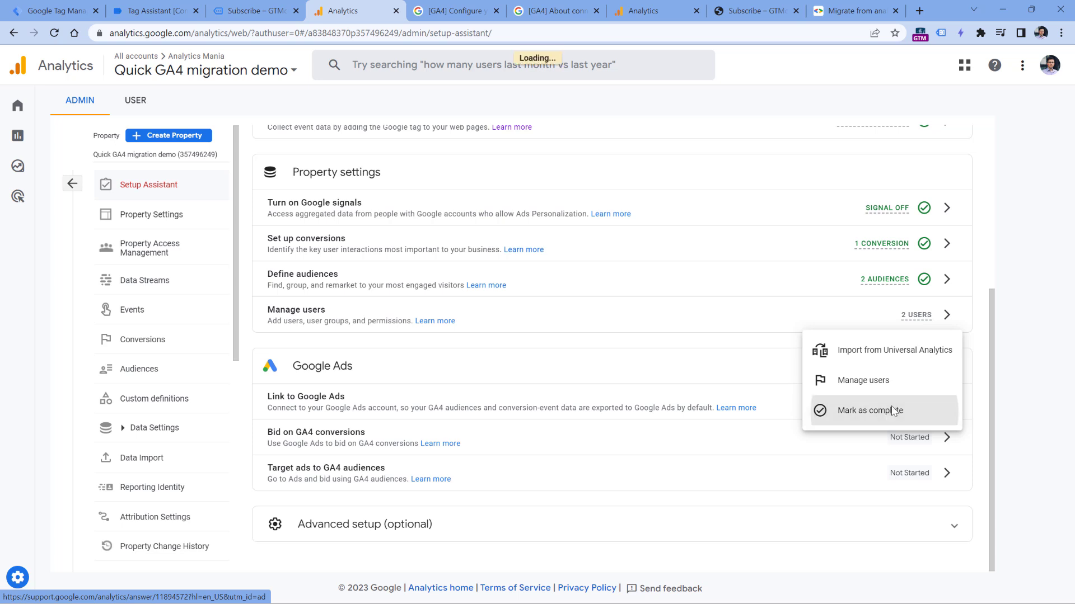
Step: Mark the Google Ads tasks for linking, bidding on GA4 conversions and targeting GA4 audiences as complete
{"action": "left_click", "coordinate": [947, 402]}
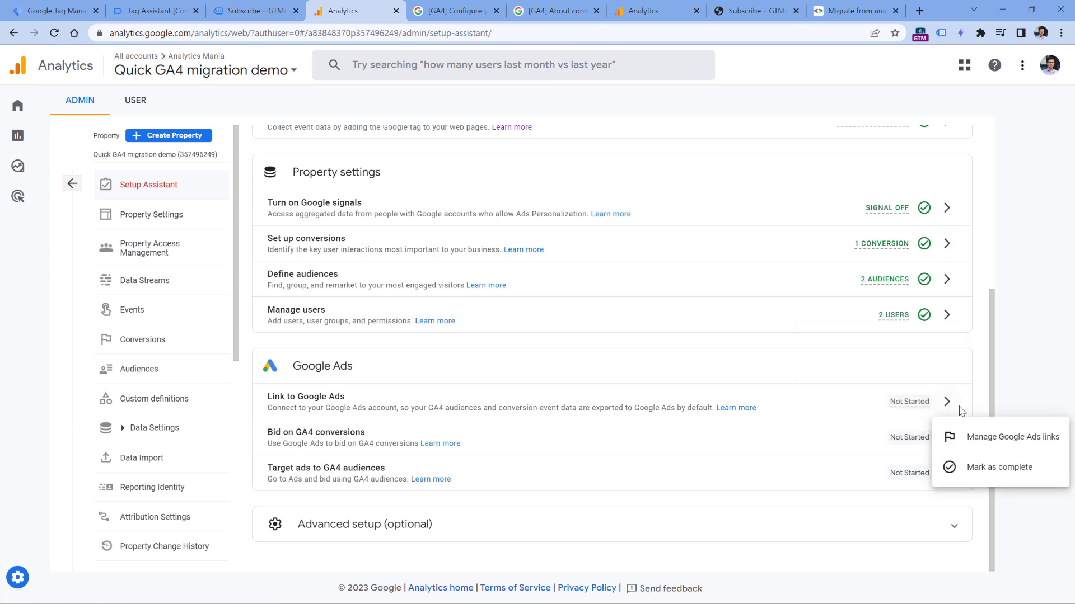
{"action": "left_click", "coordinate": [975, 474]}
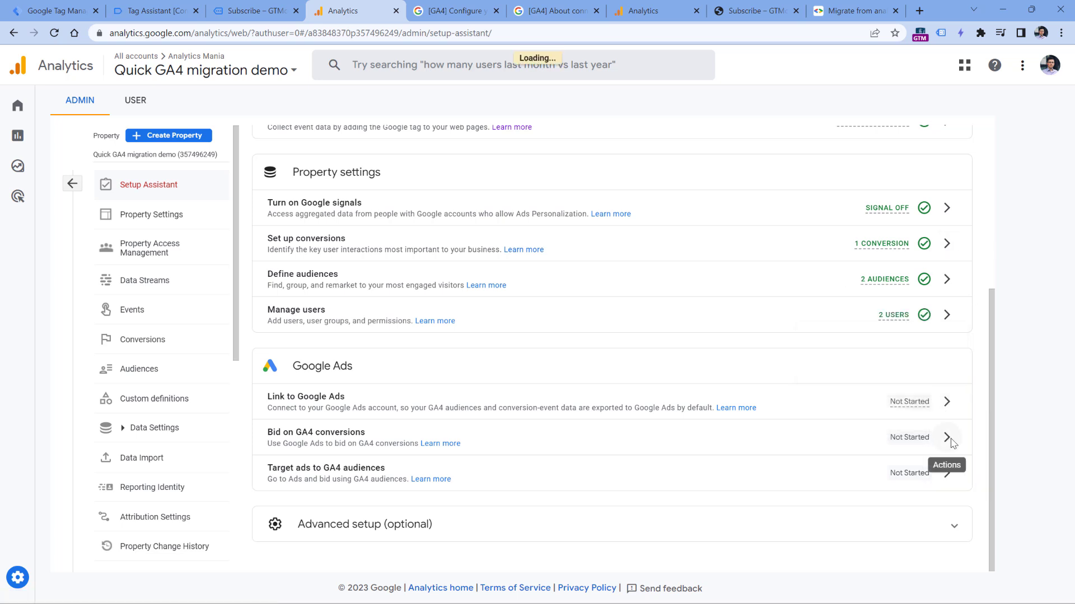
{"action": "left_click", "coordinate": [946, 473]}
{"action": "left_click", "coordinate": [988, 505]}
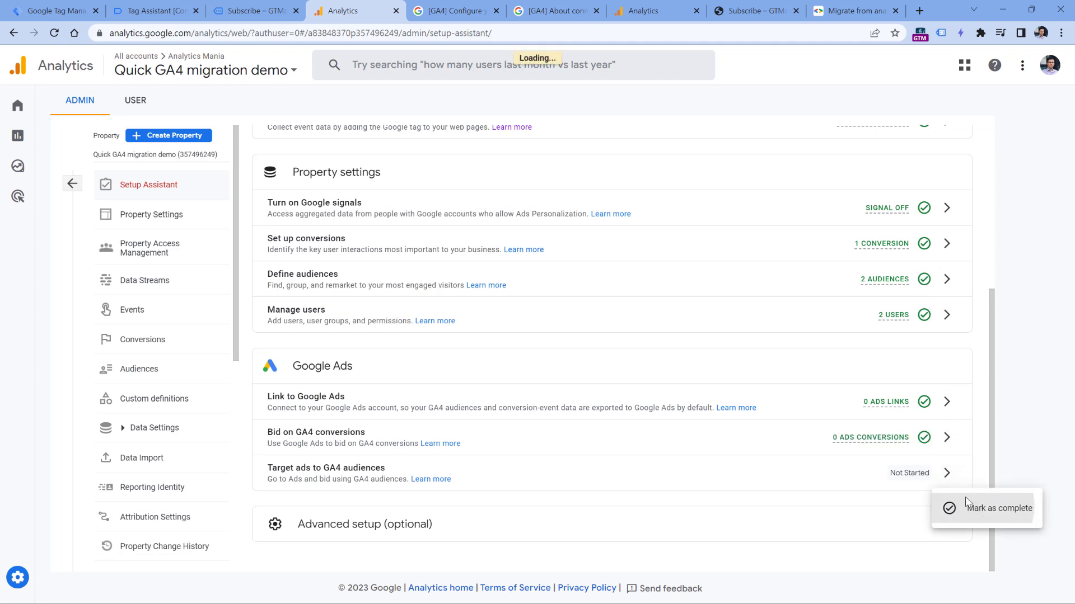
Step: Expand the optional advanced setup and mark its Import data, BigQuery link, User-ID and measurement protocol tasks as complete
{"action": "left_click", "coordinate": [745, 520]}
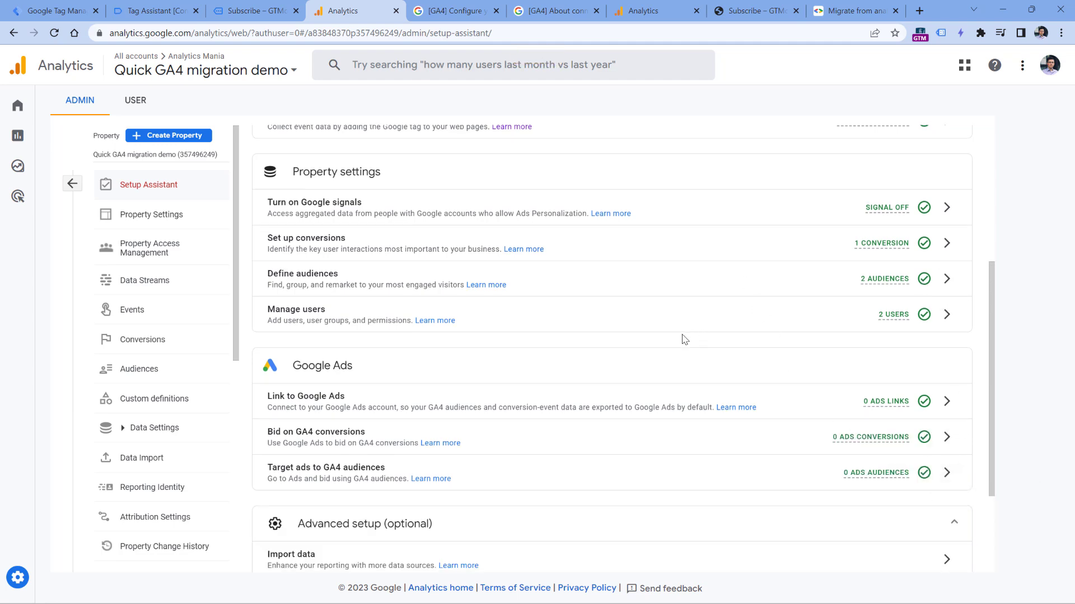
{"action": "scroll", "coordinate": [548, 383], "scroll_direction": "down", "scroll_amount": 3}
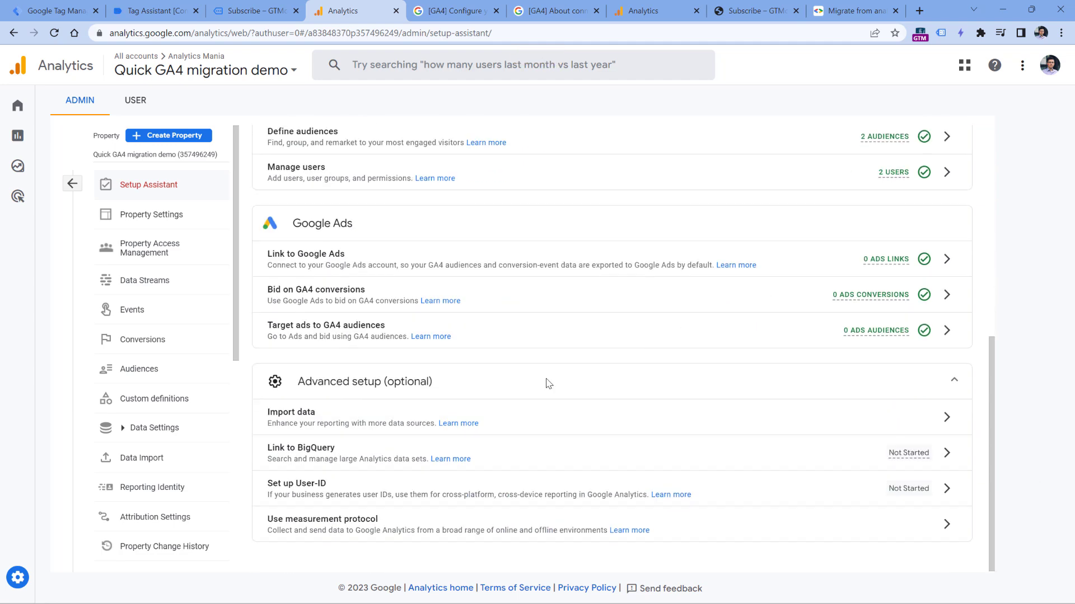
{"action": "left_click", "coordinate": [947, 421]}
{"action": "left_click", "coordinate": [946, 452]}
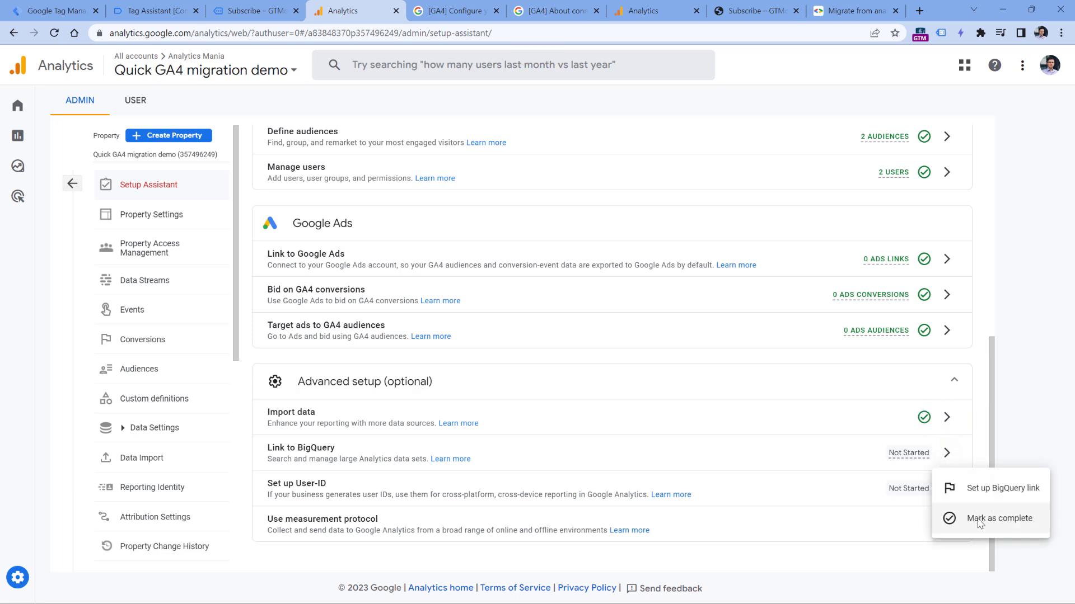
{"action": "left_click", "coordinate": [980, 522]}
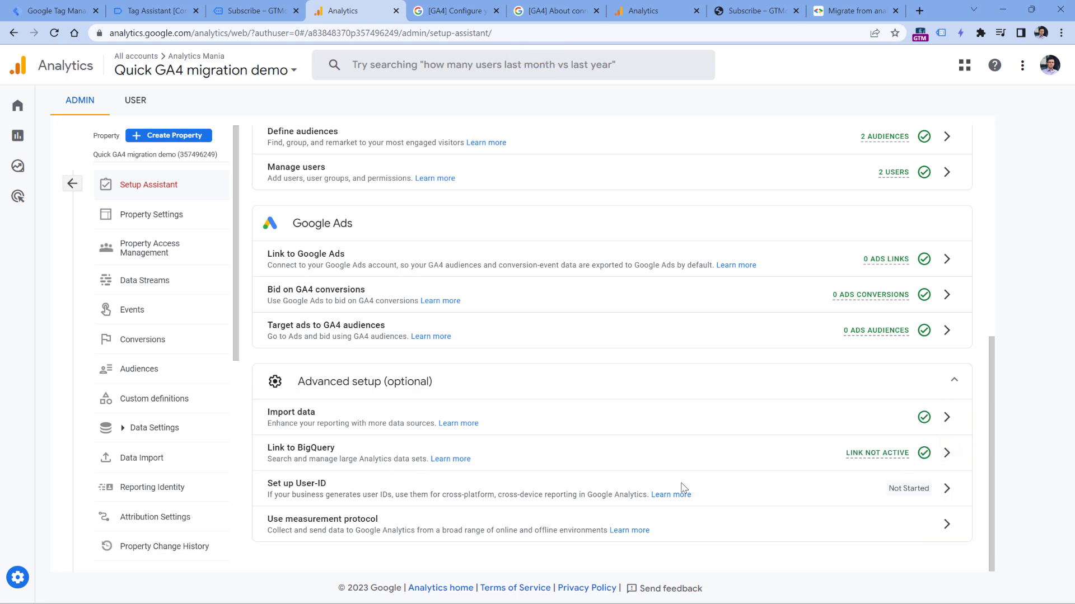
{"action": "left_click", "coordinate": [947, 489]}
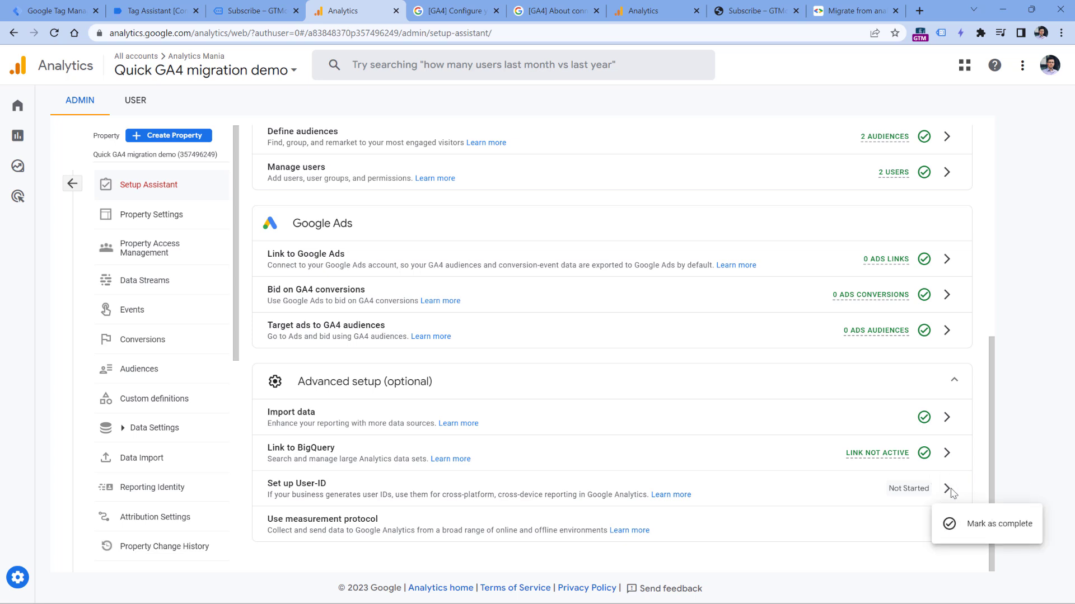
{"action": "left_click", "coordinate": [996, 526]}
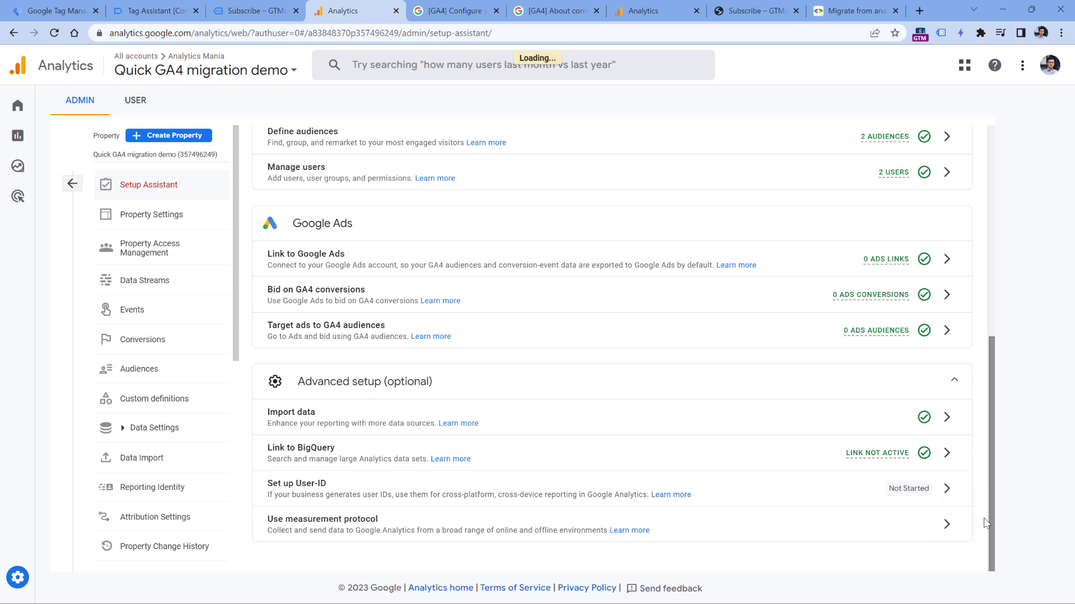
{"action": "left_click", "coordinate": [948, 526]}
{"action": "left_click", "coordinate": [988, 558]}
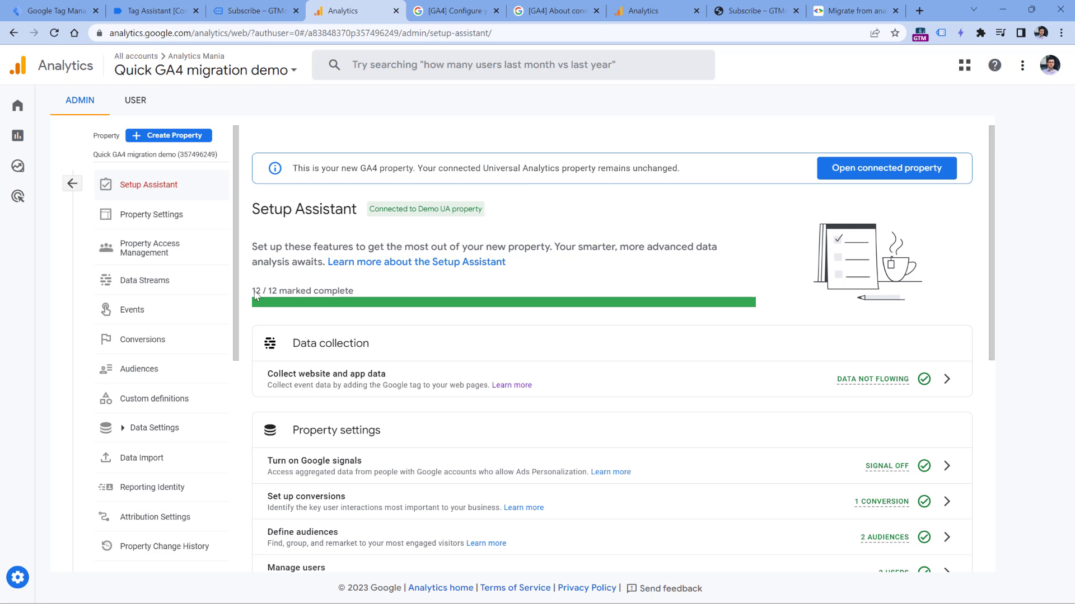